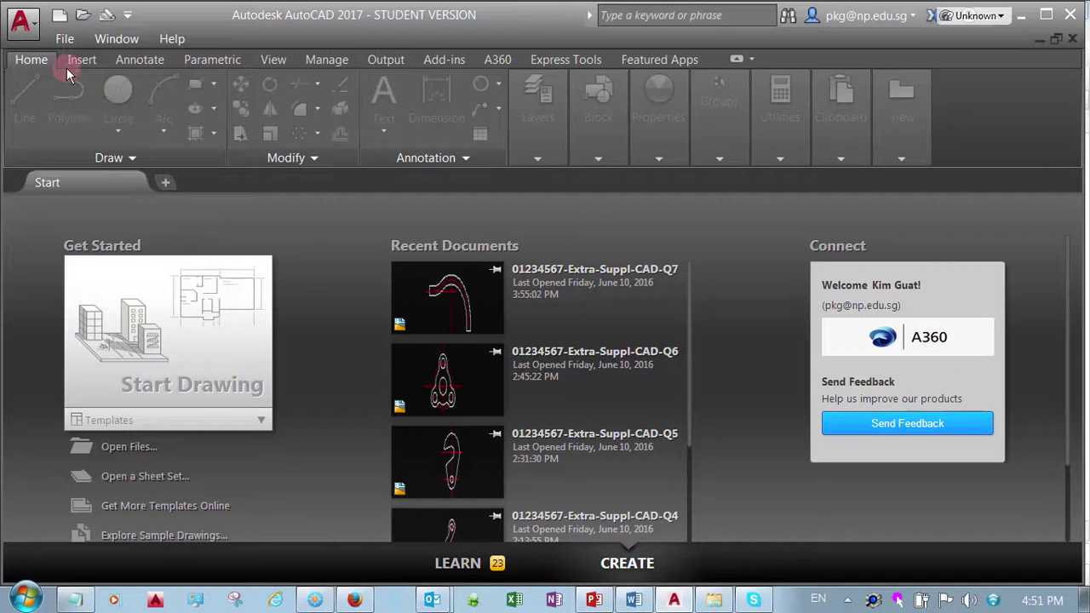
- Start a new blank drawing, switch the grid off and zoom to show everything
left_click(166, 182)
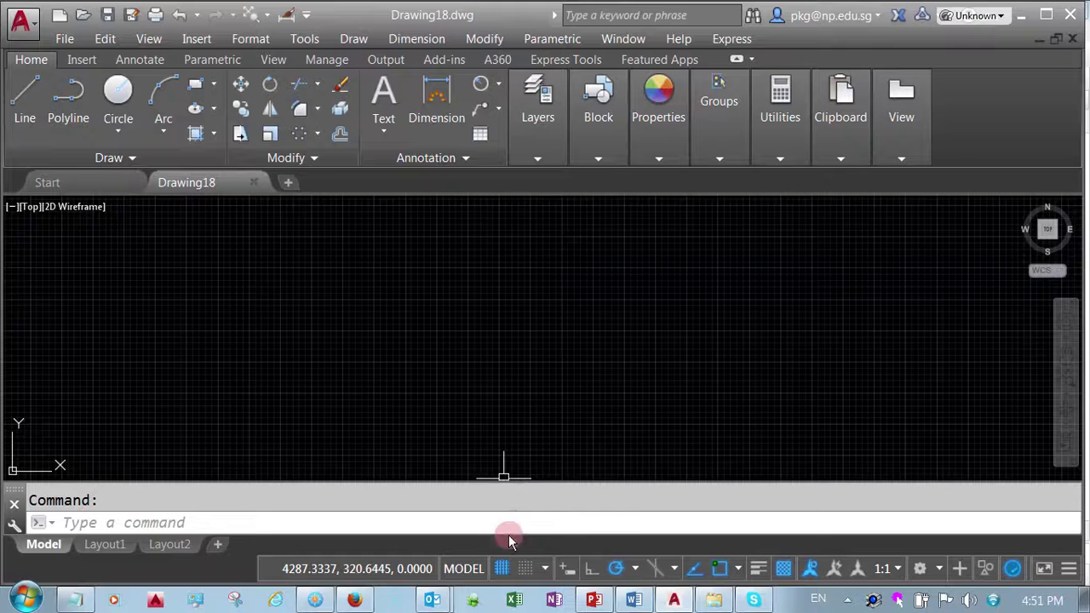
left_click(502, 568)
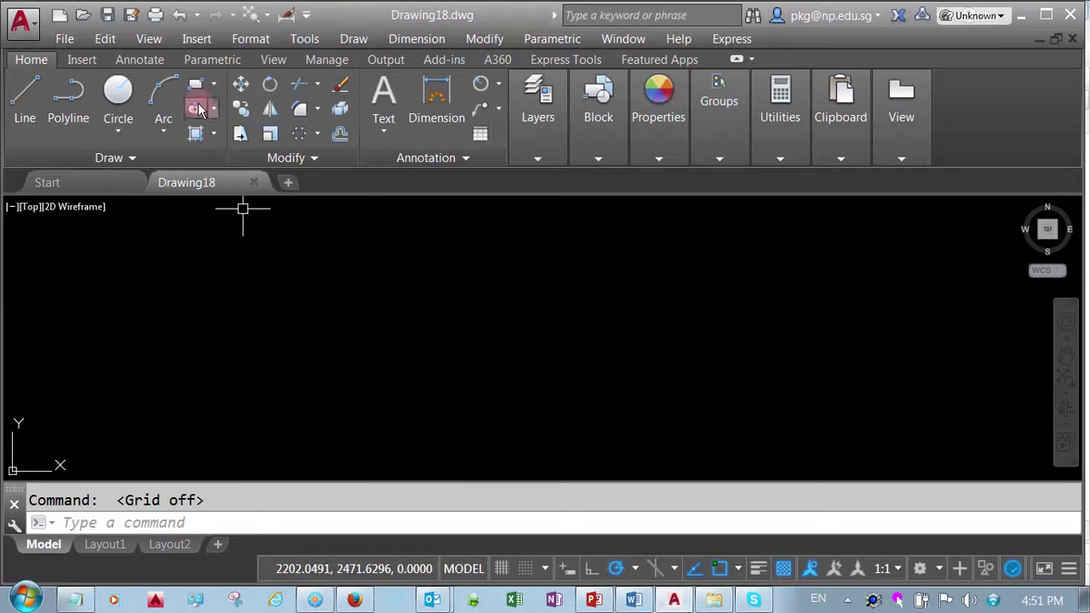
left_click(150, 39)
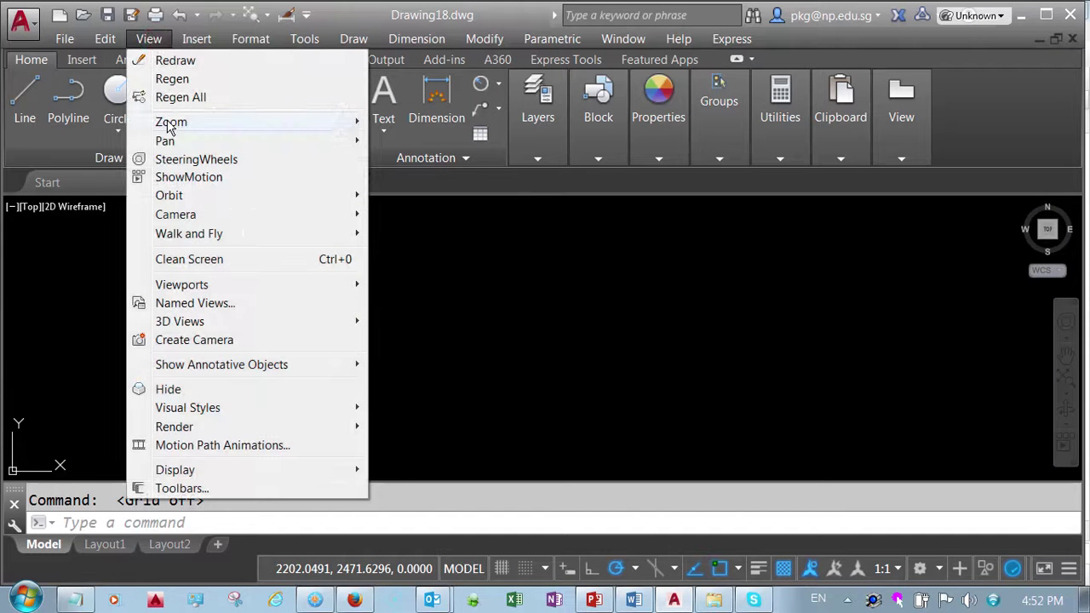
mouse_move(171, 122)
left_click(397, 302)
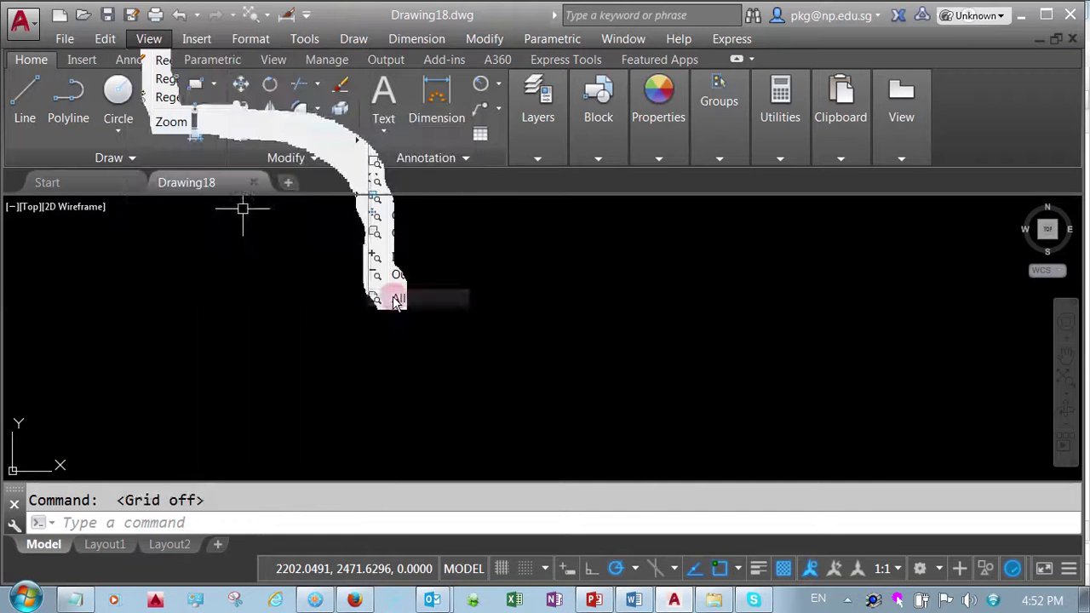
- Draw a horizontal line and a vertical line crossing near its right end
left_click(25, 109)
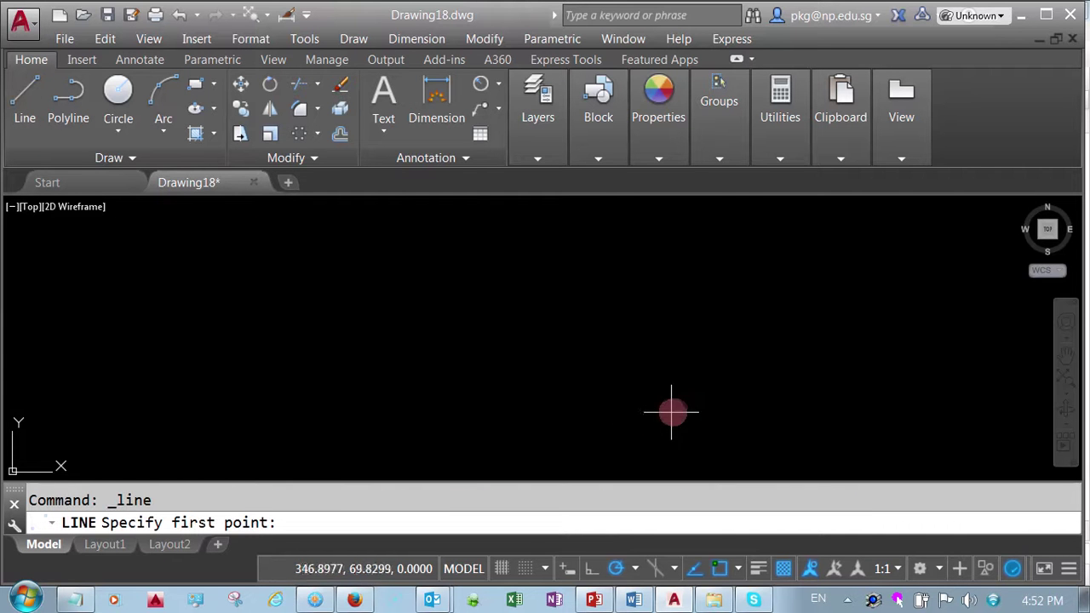
left_click(782, 415)
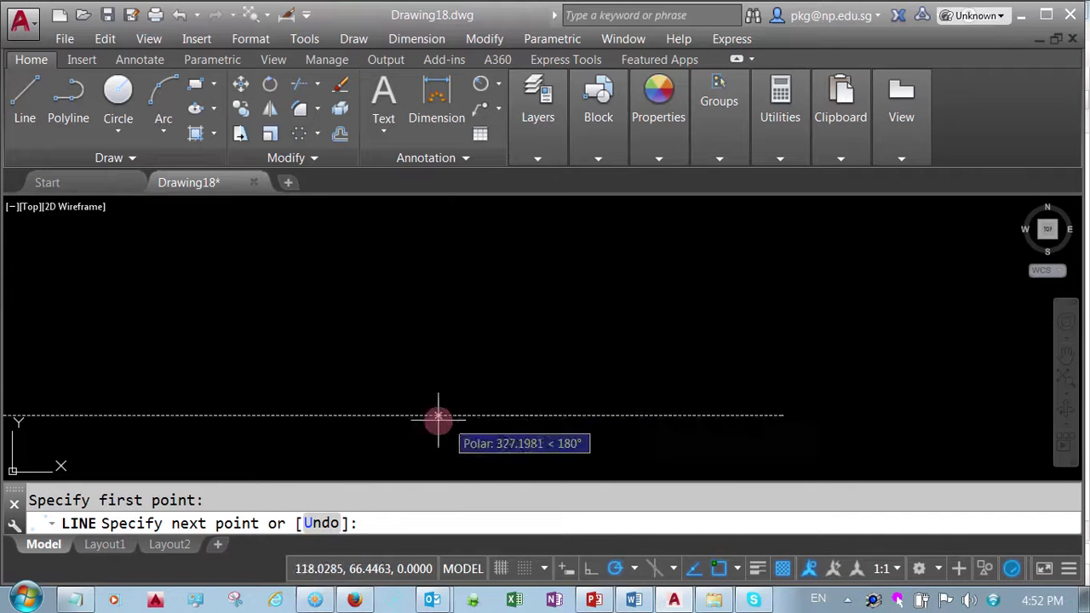
left_click(428, 415)
right_click(432, 416)
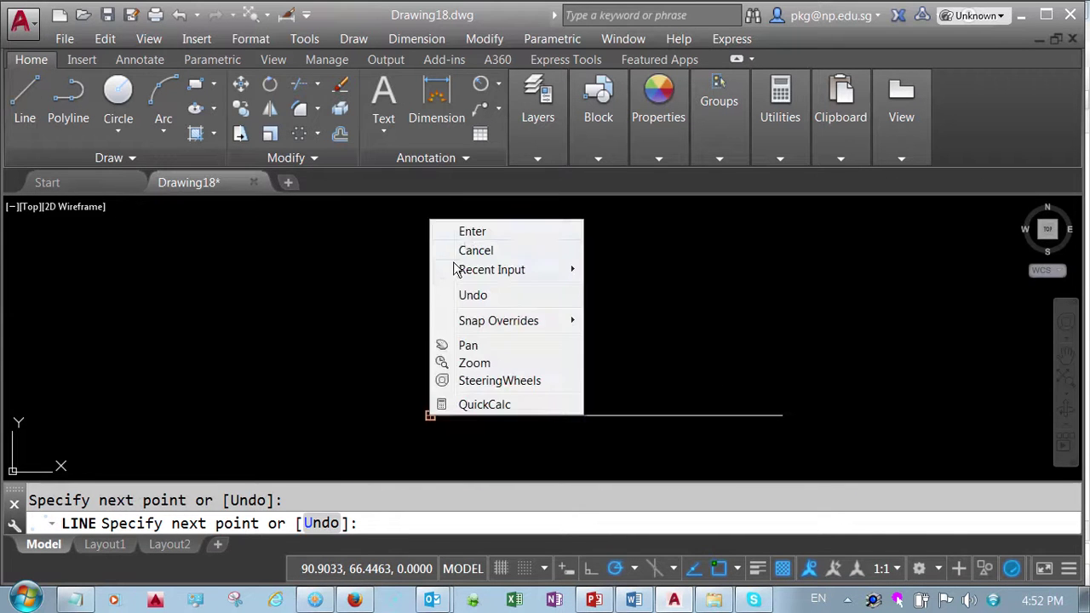
left_click(473, 231)
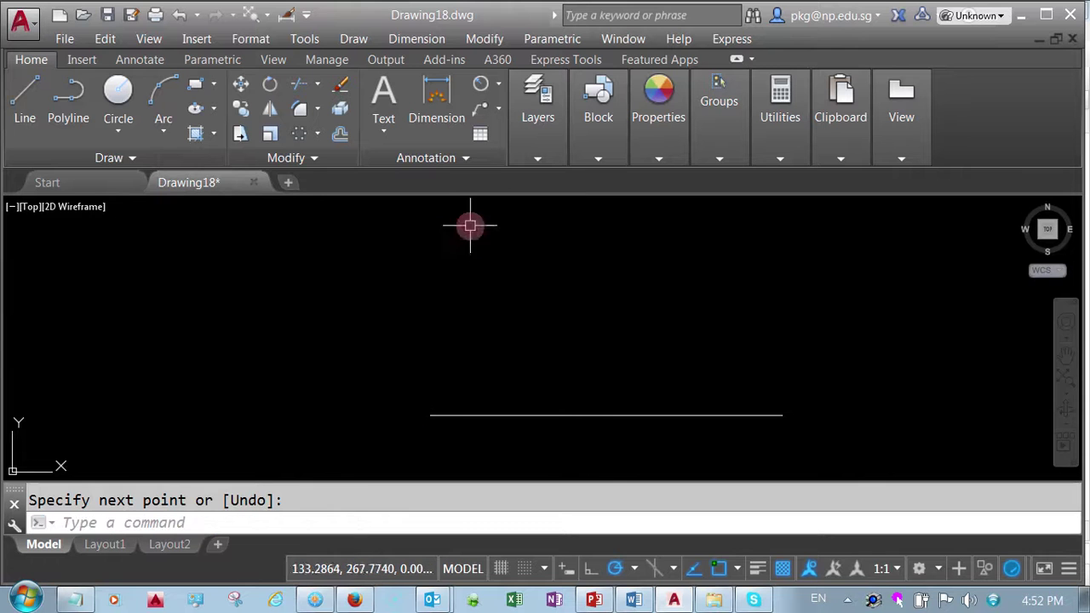
left_click(24, 96)
left_click(741, 441)
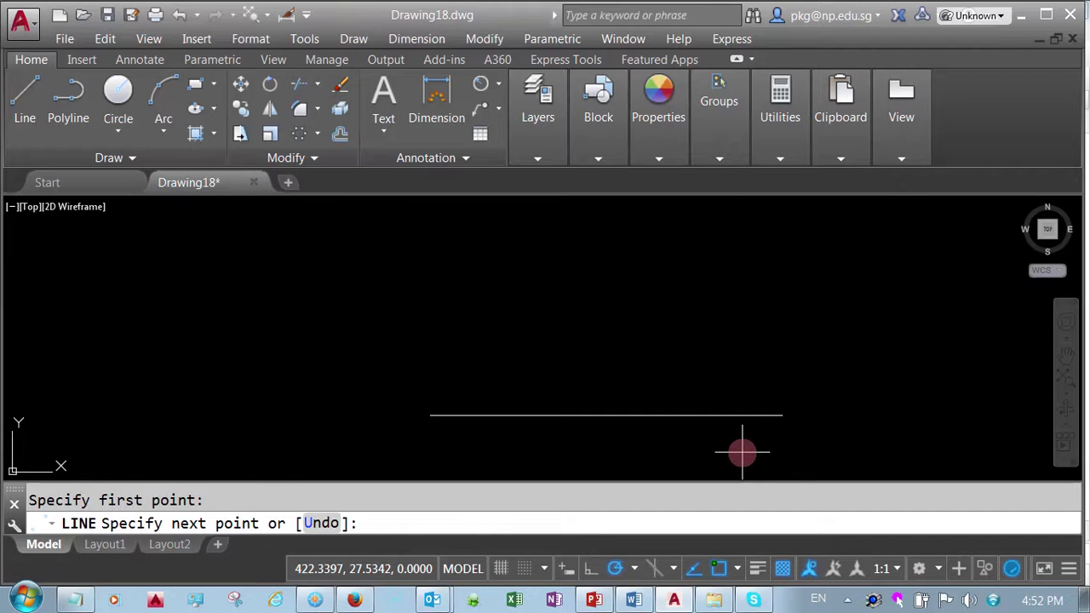
left_click(742, 378)
right_click(742, 377)
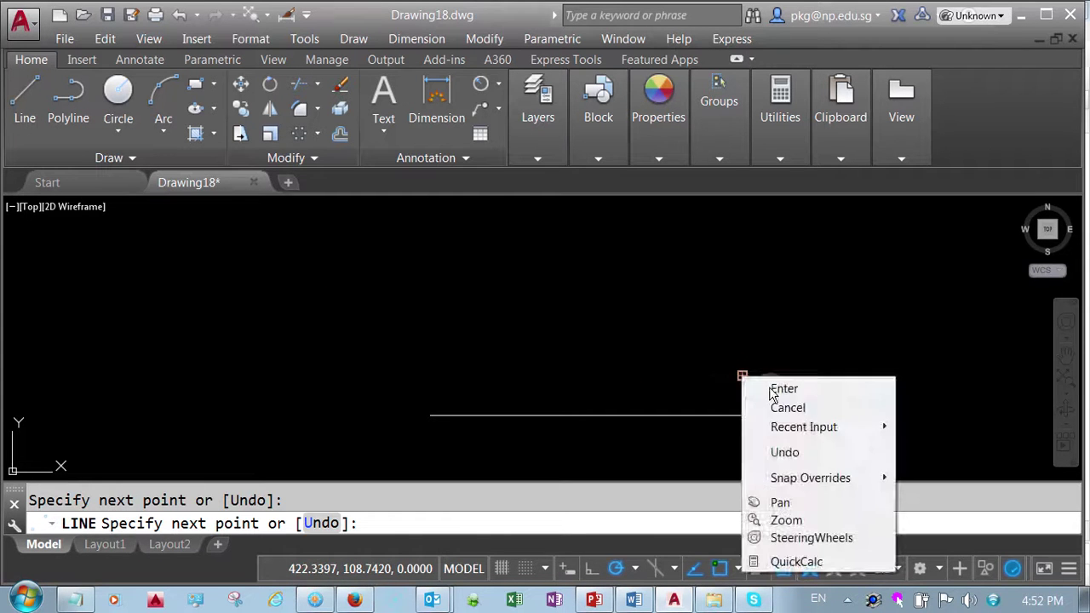
left_click(771, 388)
- Draw a radius 12 circle centred on the lines' intersection
left_click(118, 132)
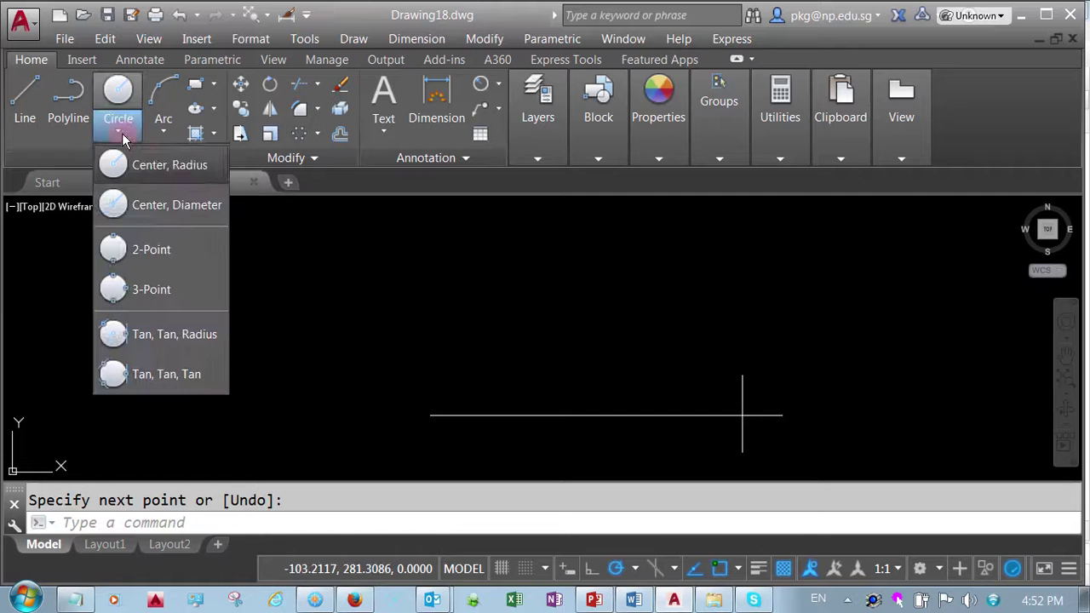
left_click(156, 167)
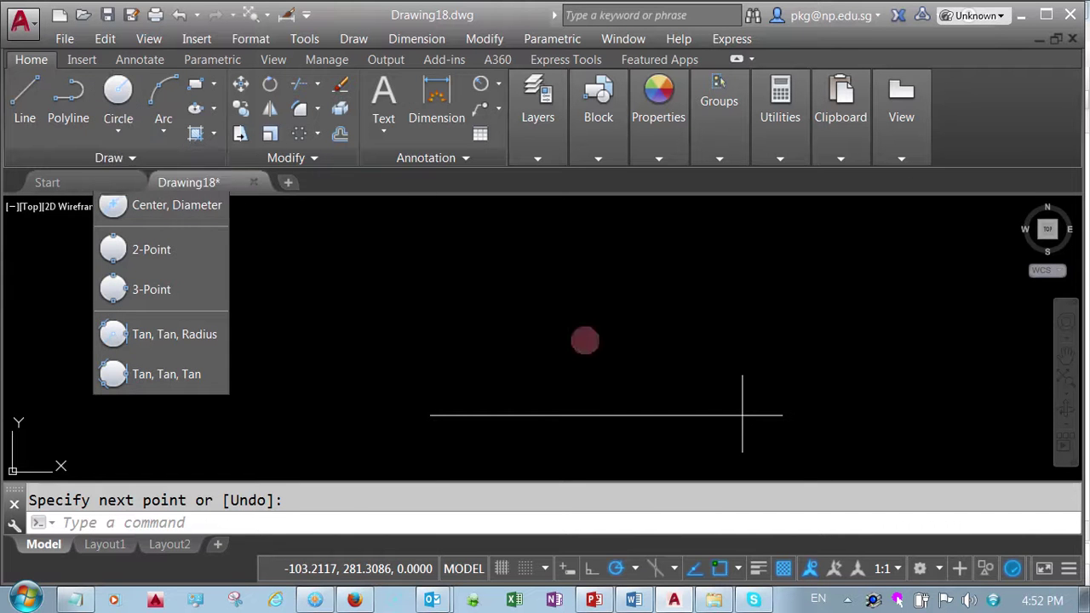
left_click(741, 416)
type("1")
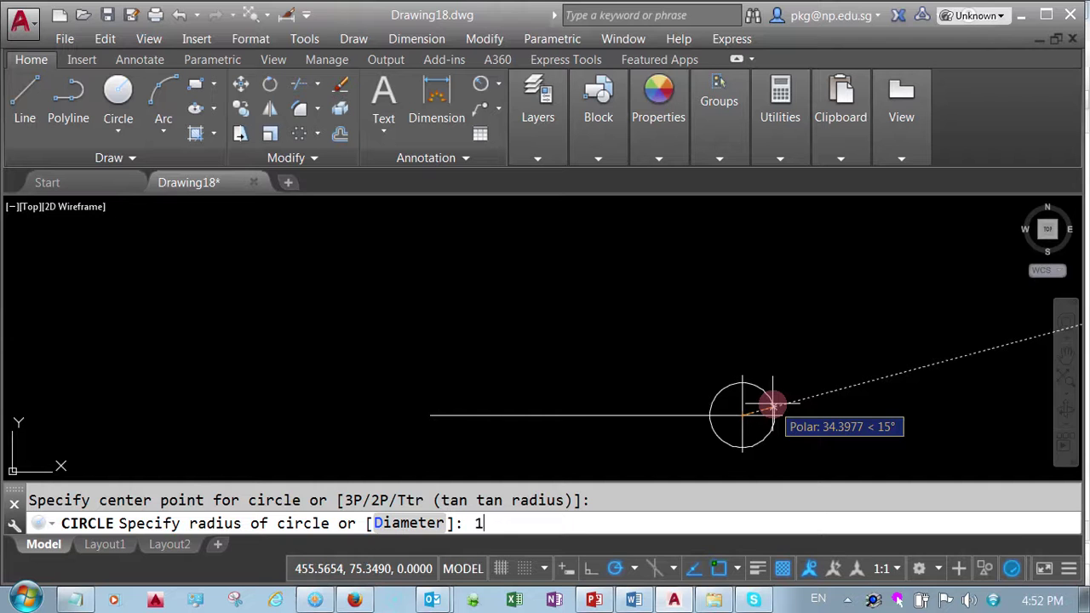
type("2")
key("Return")
scroll(743, 416, "up", 2)
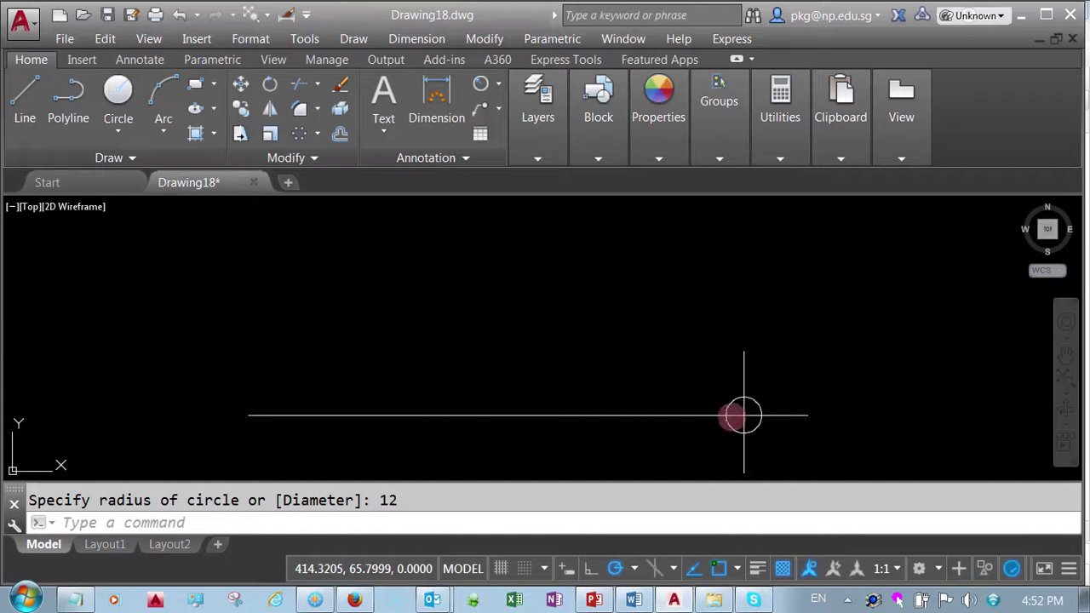
scroll(744, 416, "up", 2)
middle_click_drag(676, 397, 681, 382)
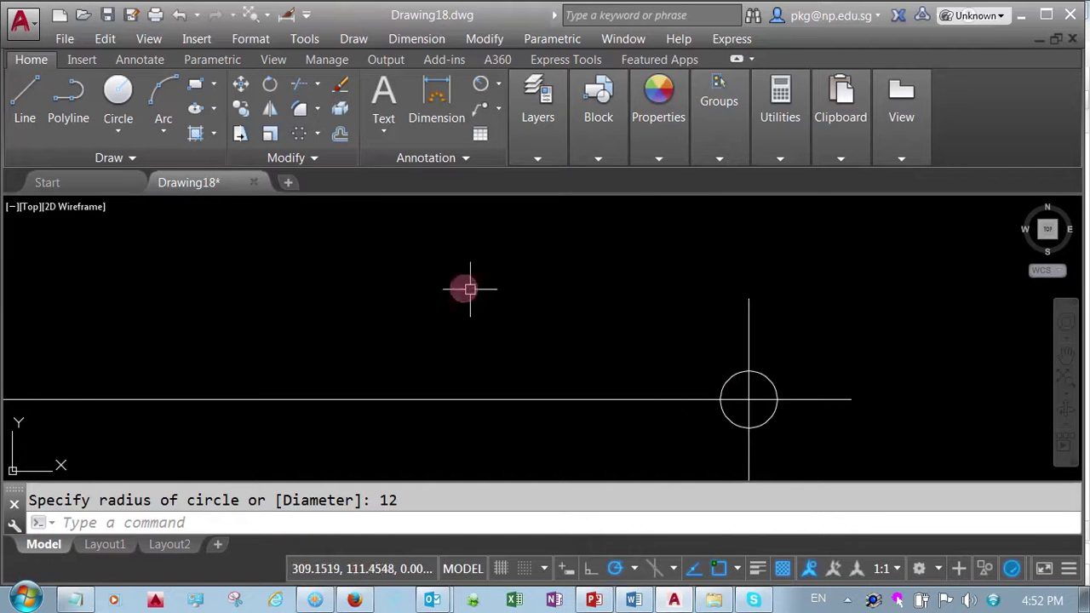
left_click(340, 133)
type("135")
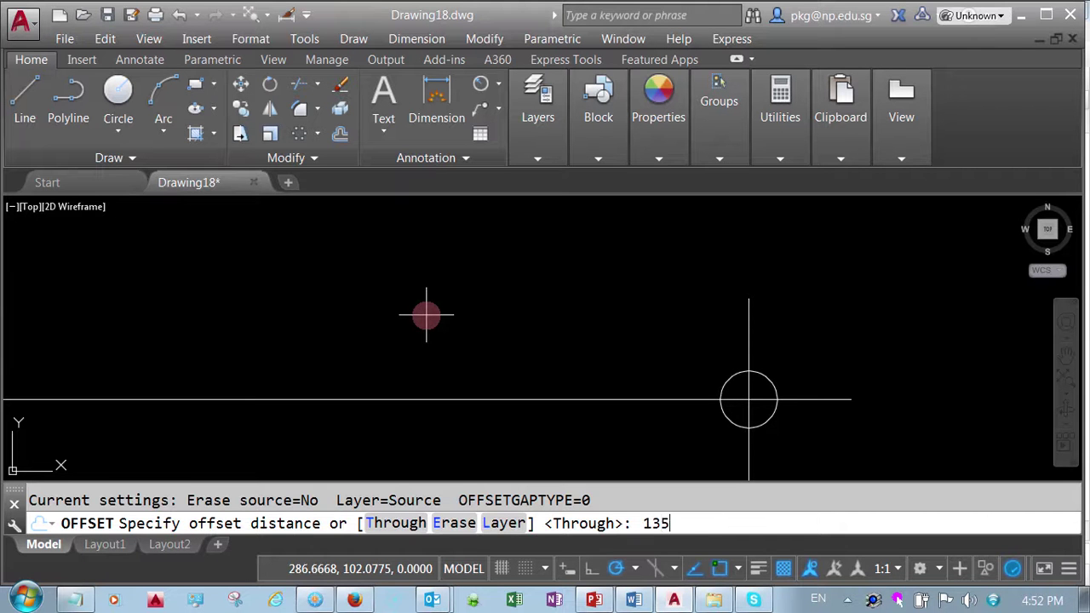
- Offset the vertical line 135 to the left
key("Return")
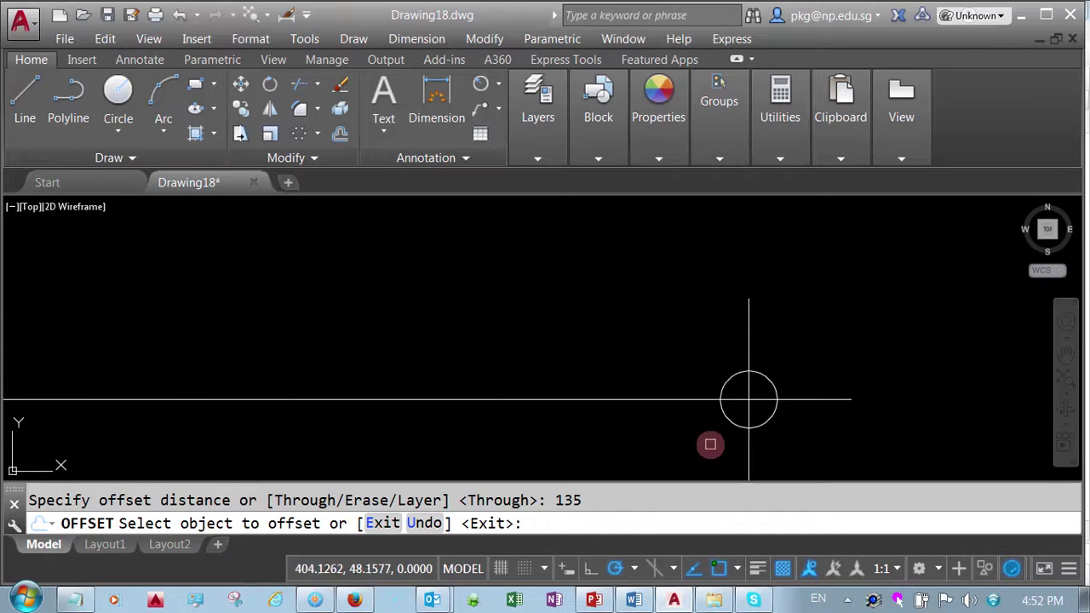
left_click(750, 451)
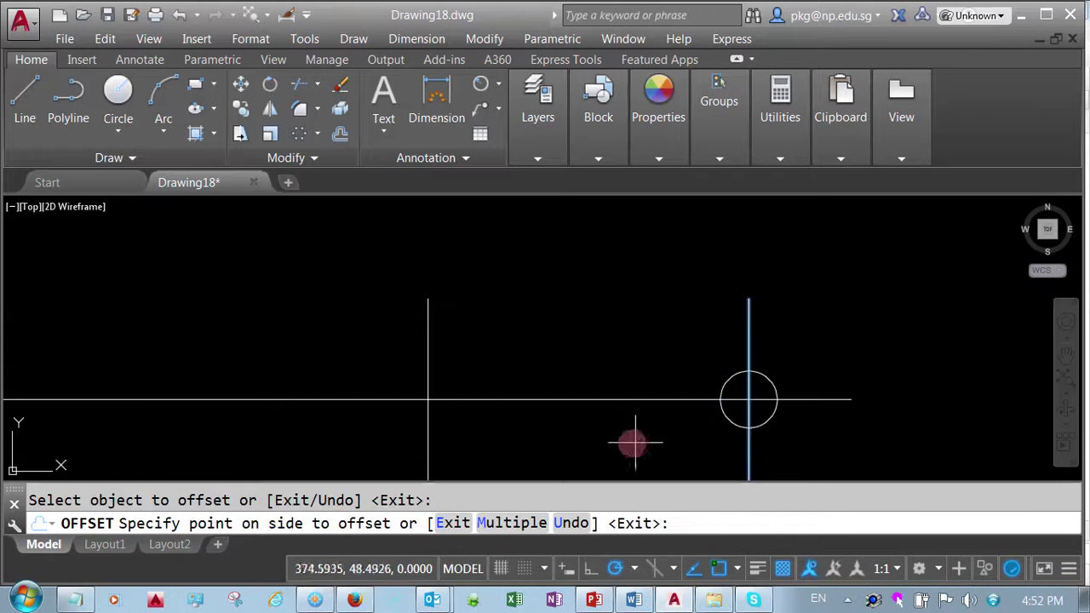
left_click(579, 415)
right_click(526, 321)
left_click(567, 336)
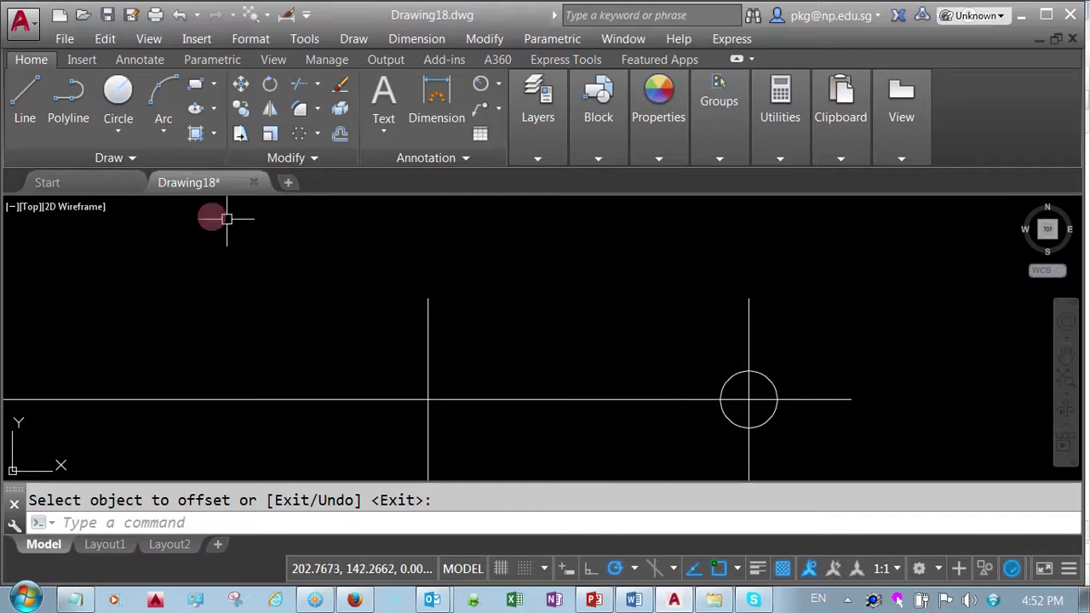
- Draw a radius 22 circle centred on the new line's intersection
left_click(119, 134)
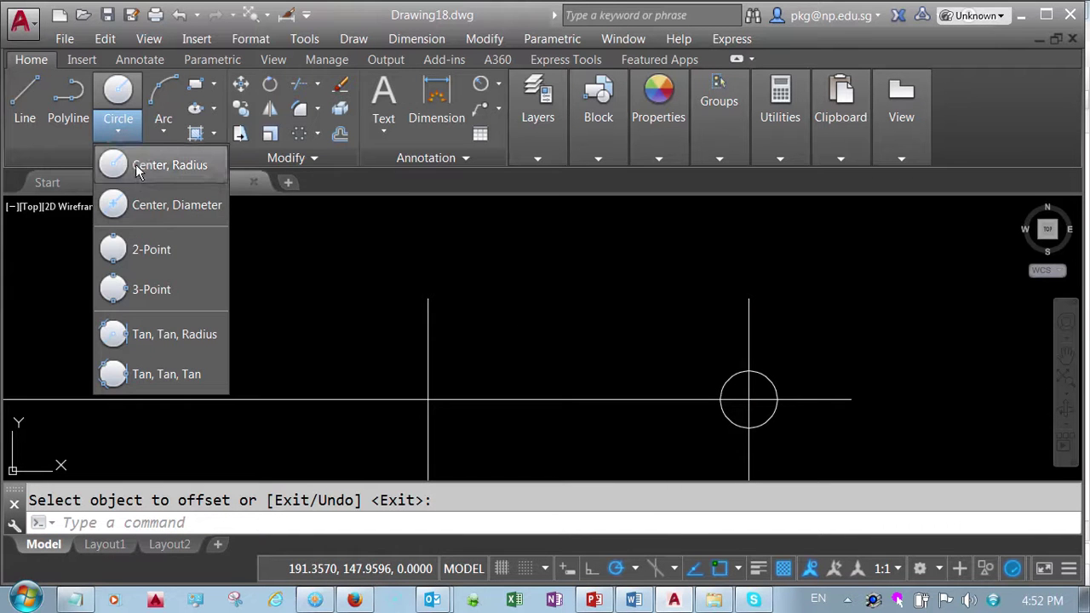
left_click(137, 162)
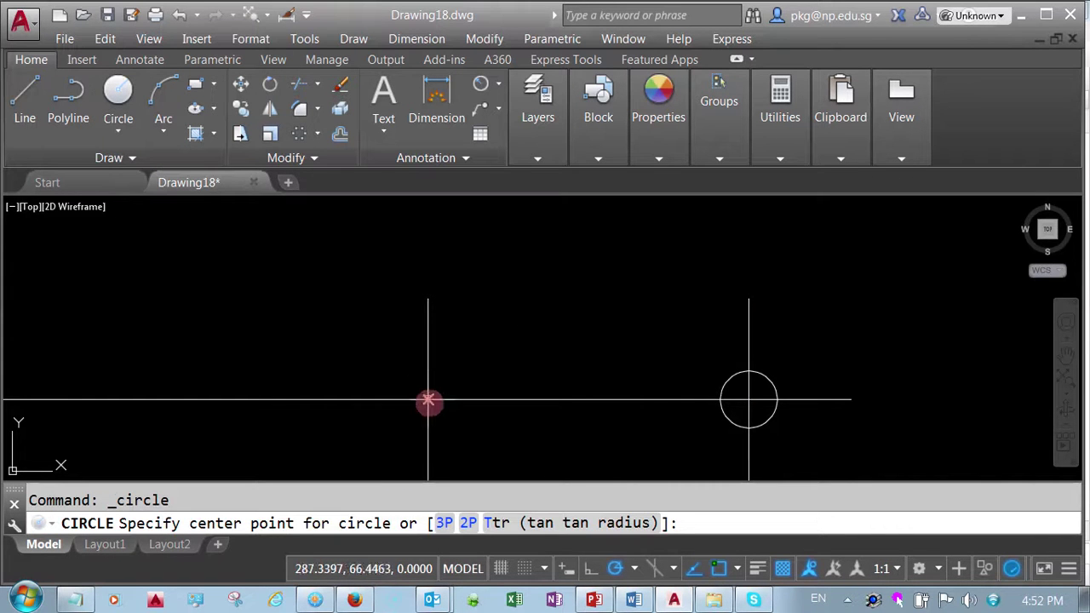
left_click(428, 400)
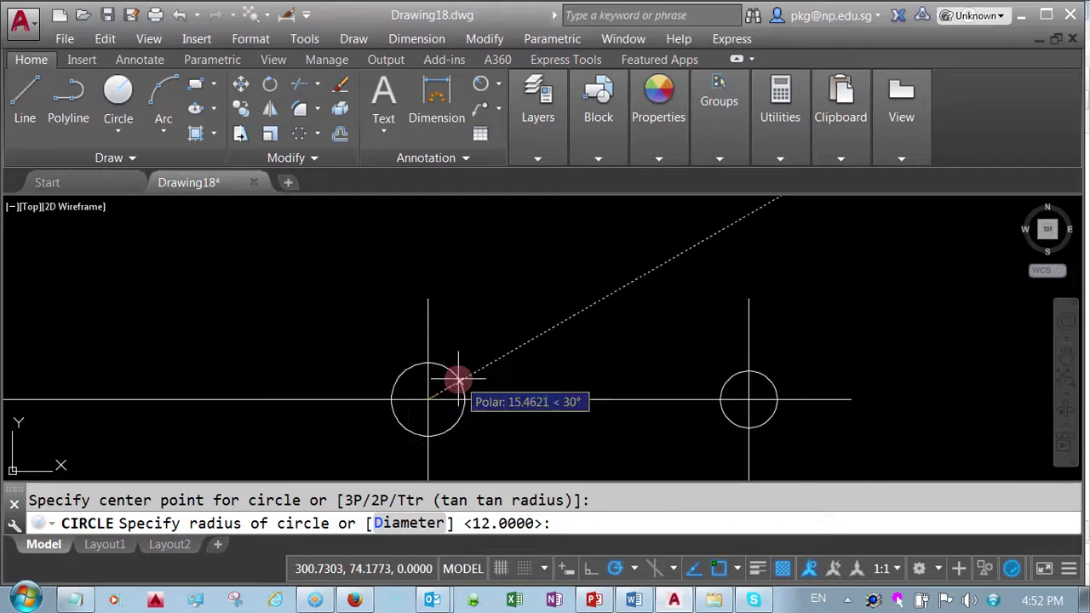
type("2")
key("Return")
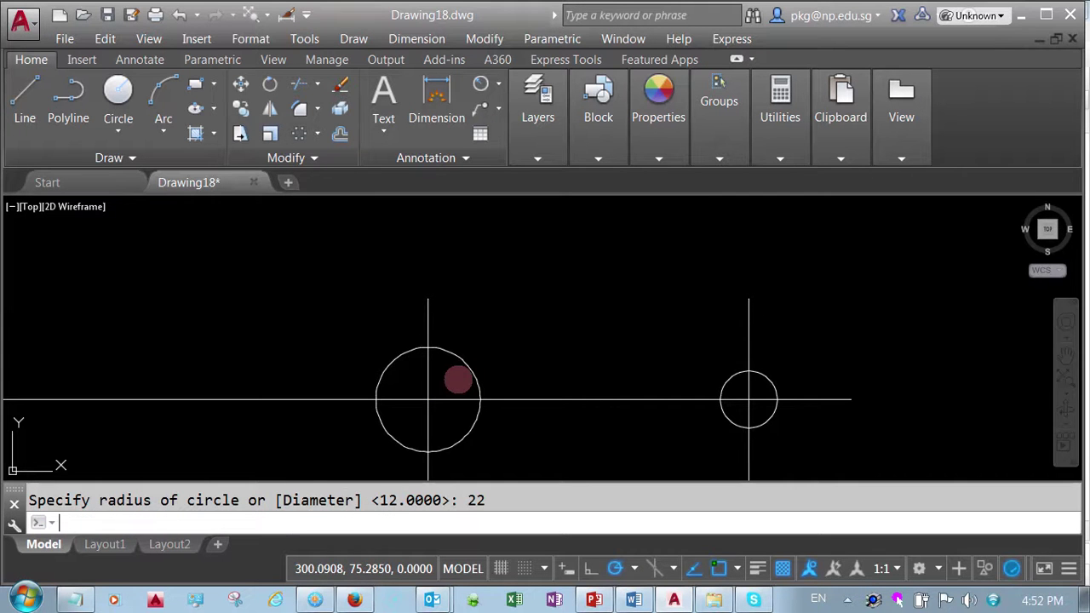
- Offset the left vertical line 5 to the right
left_click(344, 141)
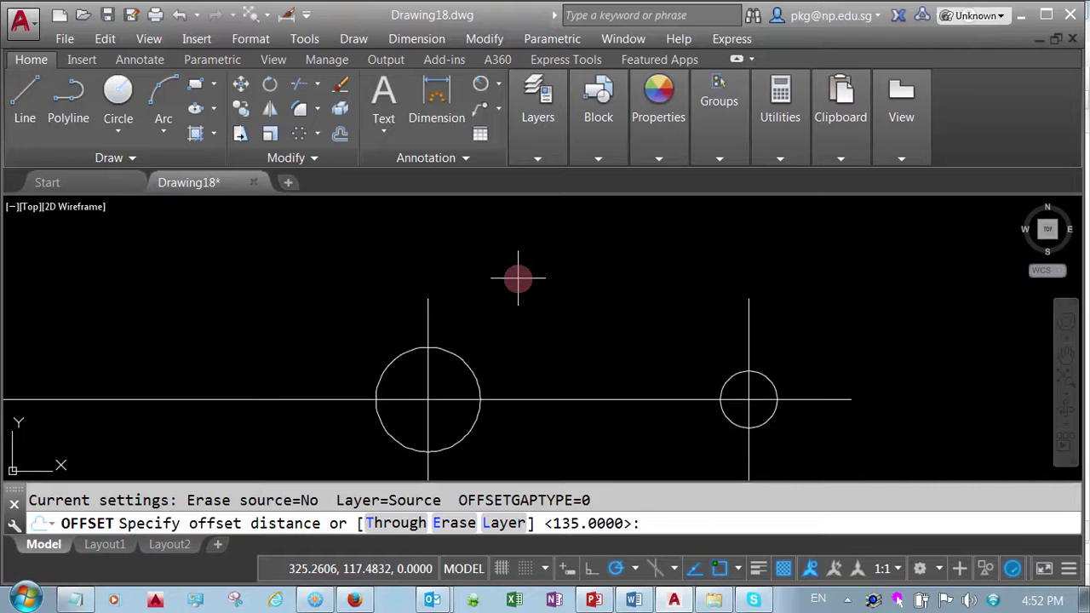
type("5")
key("Return")
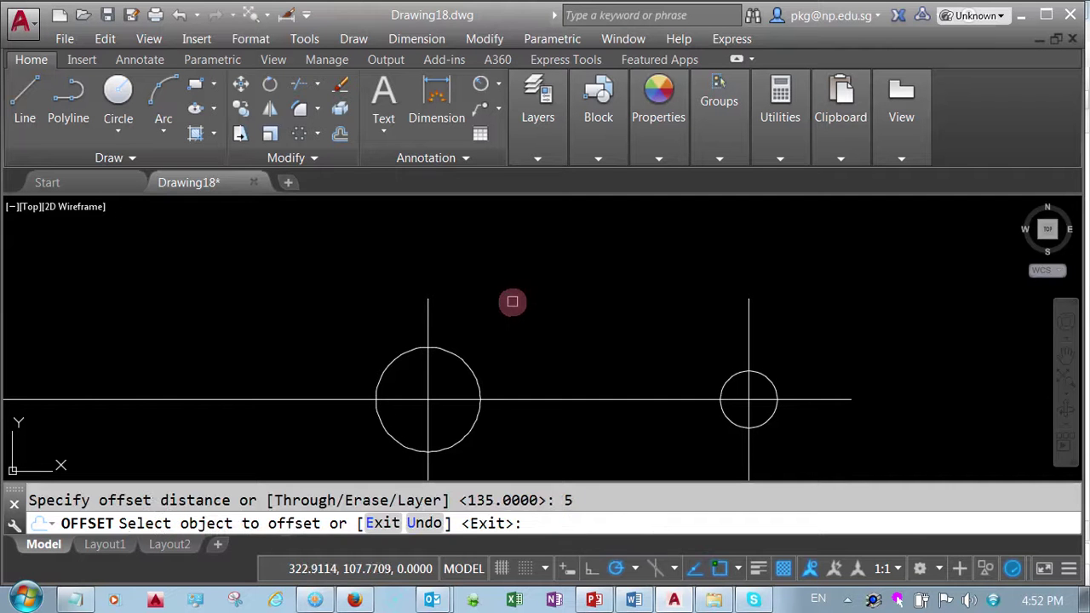
left_click(428, 380)
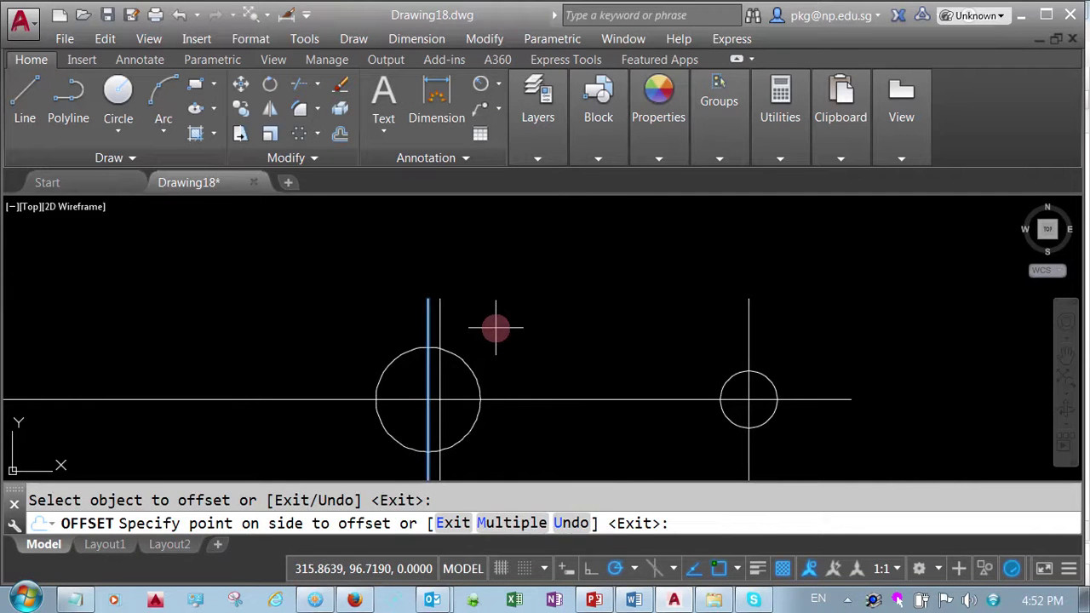
left_click(499, 325)
right_click(496, 328)
left_click(536, 342)
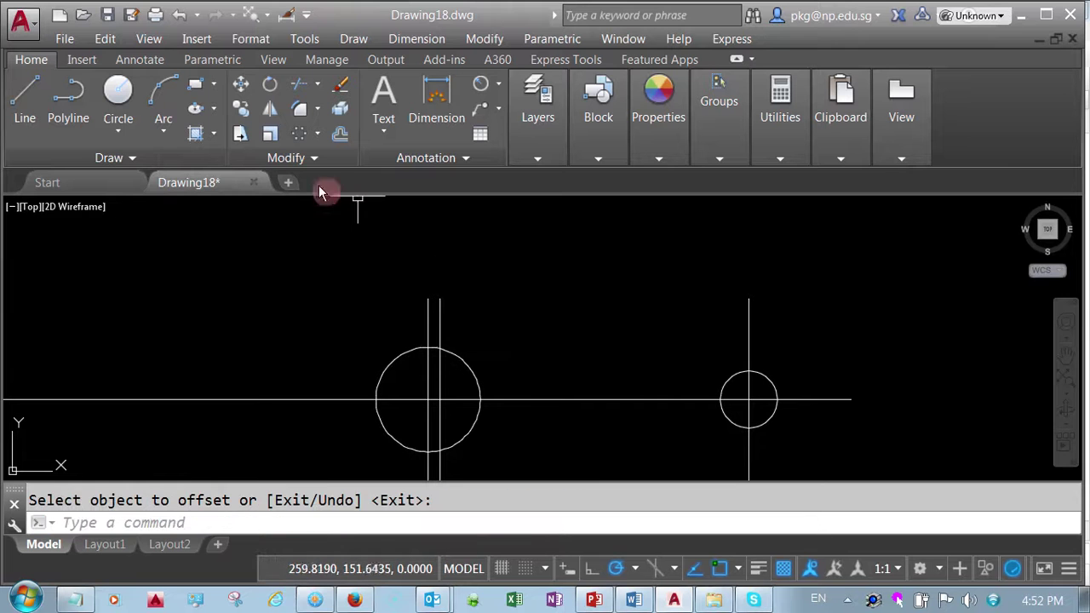
left_click(119, 134)
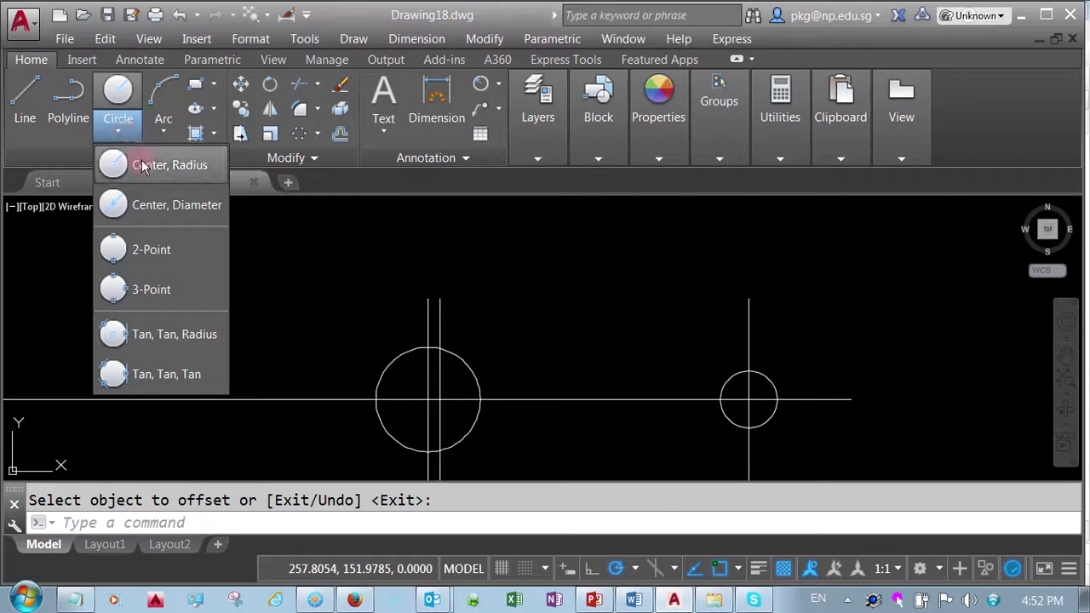
- Draw a radius 35 circle concentric with the left circle
left_click(143, 166)
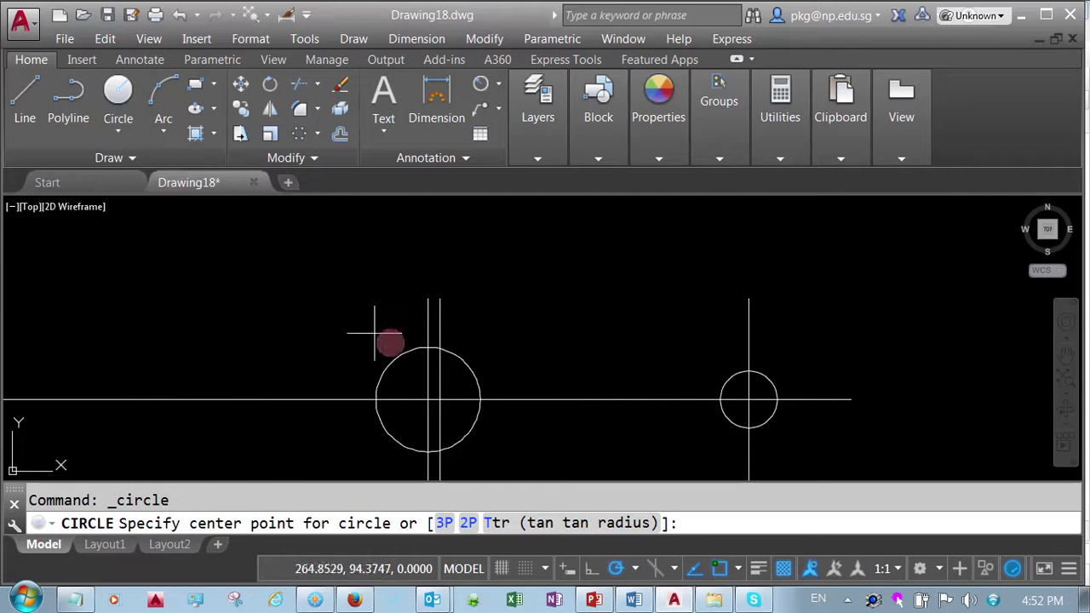
left_click(439, 403)
type("35")
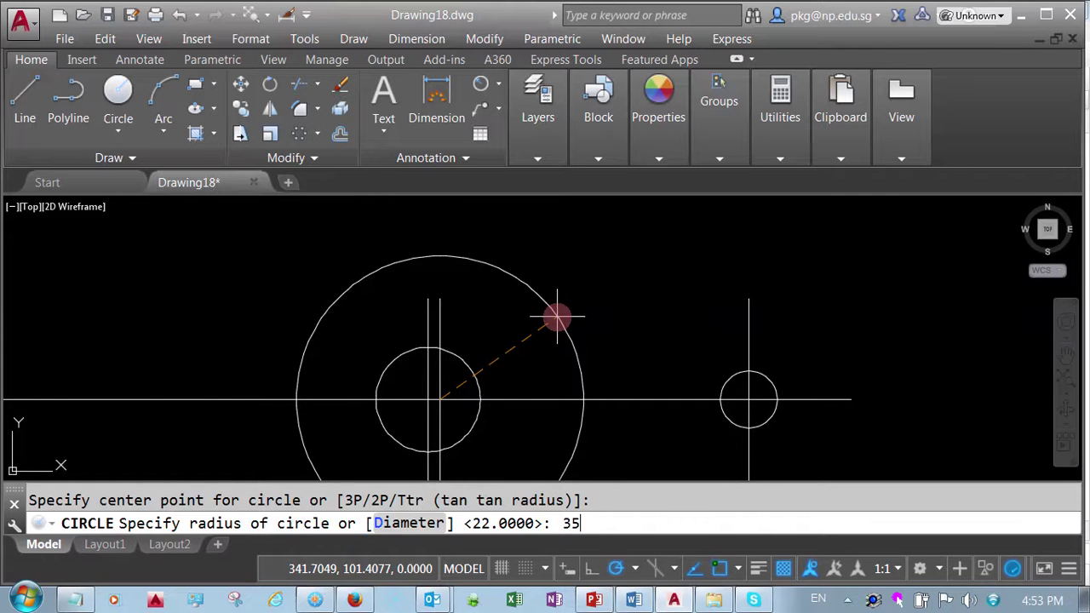
key("Return")
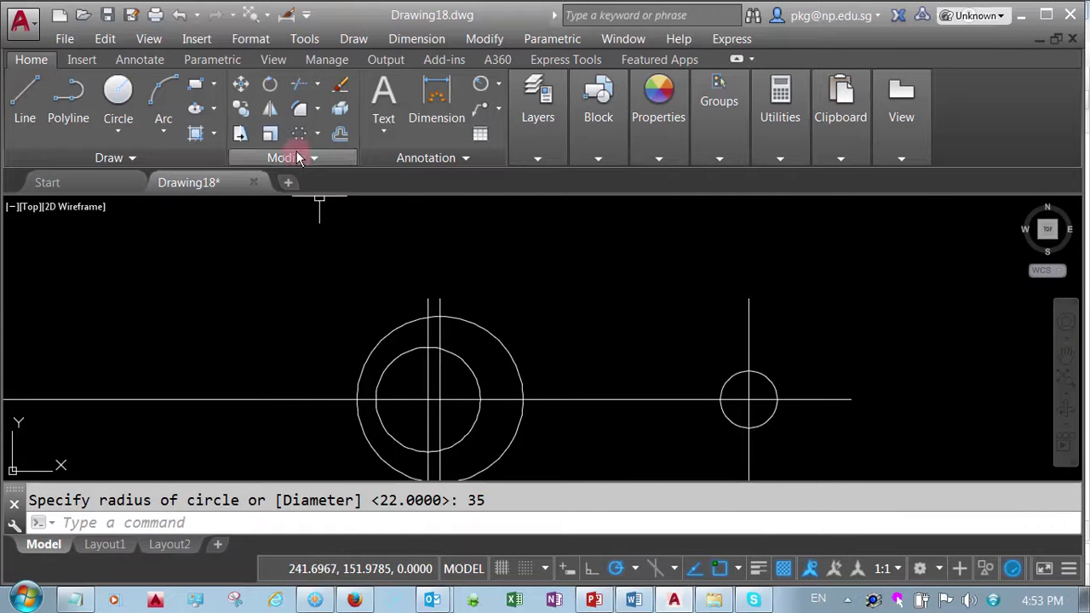
- Offset the left vertical line 14 to the left
left_click(340, 134)
type("14")
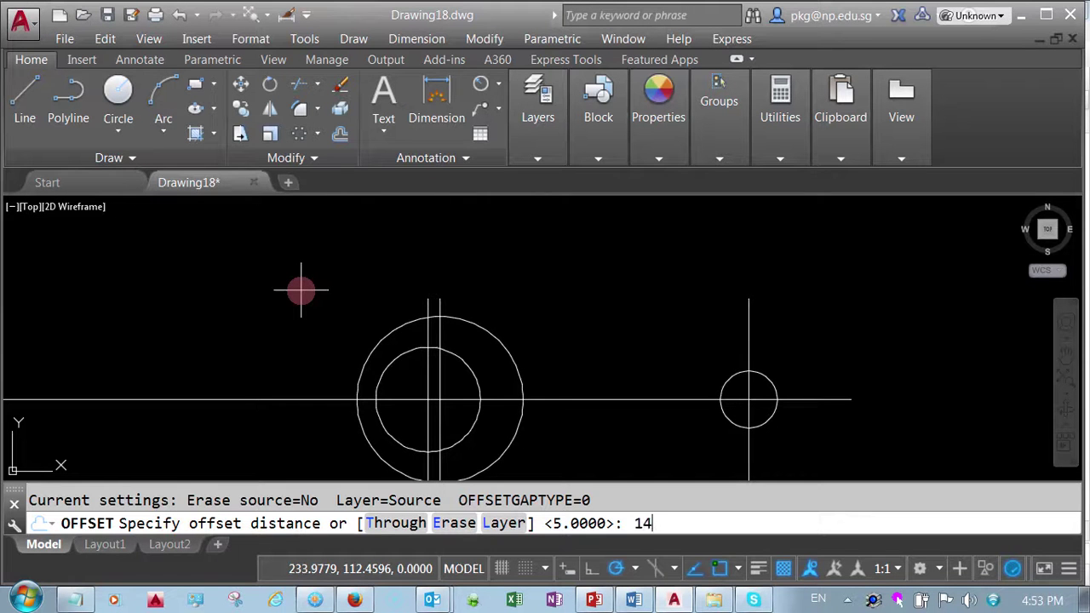
key("Return")
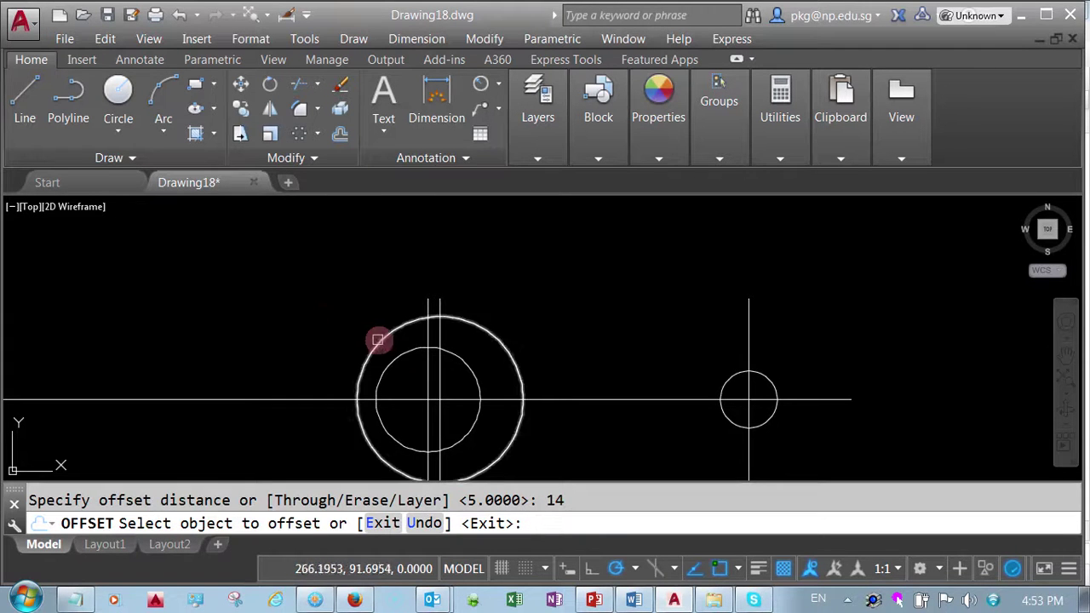
left_click(429, 377)
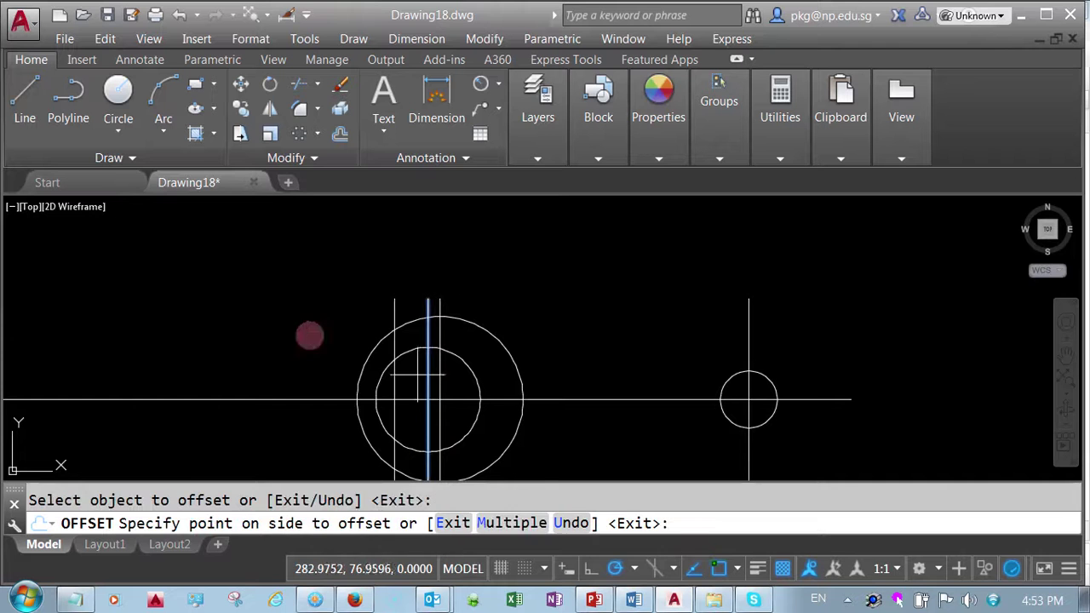
left_click(261, 308)
right_click(262, 303)
left_click(280, 312)
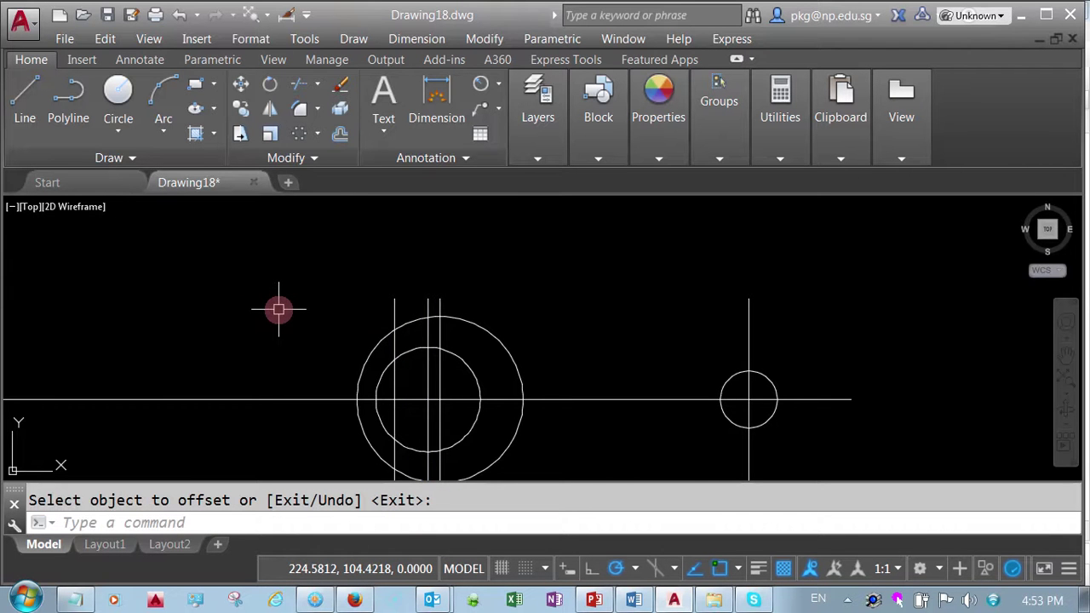
- Offset the horizontal centreline 6 upward
right_click(279, 310)
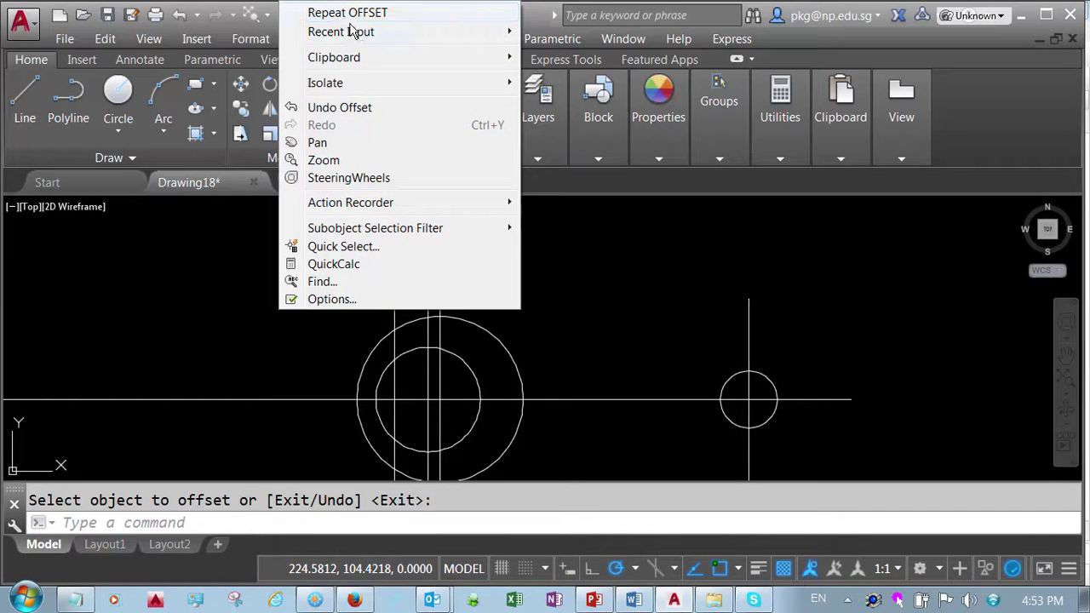
left_click(356, 14)
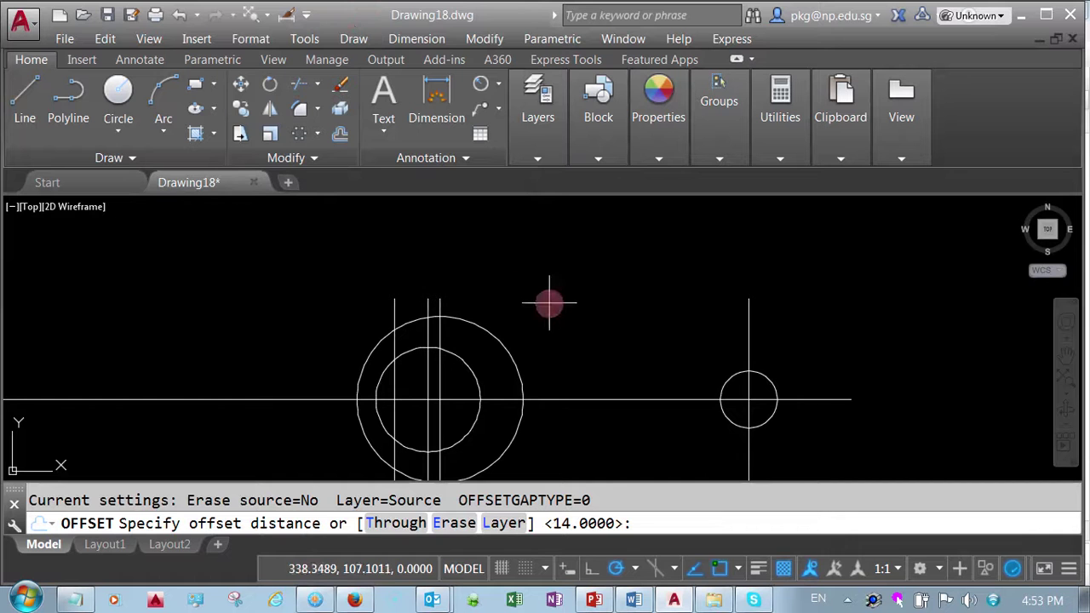
left_click(554, 524)
type("6")
key("Return")
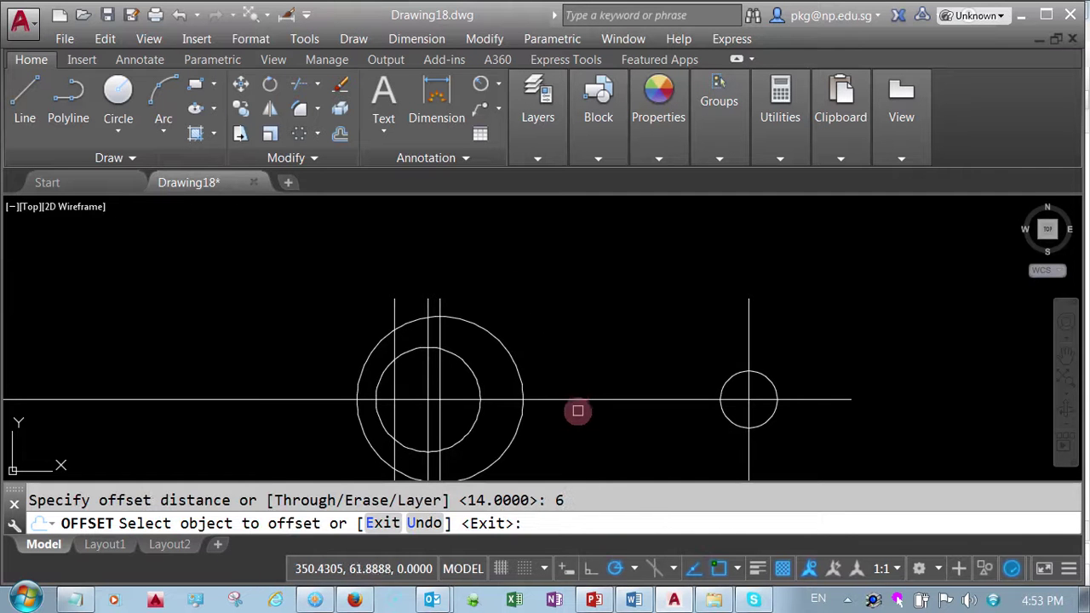
left_click(582, 399)
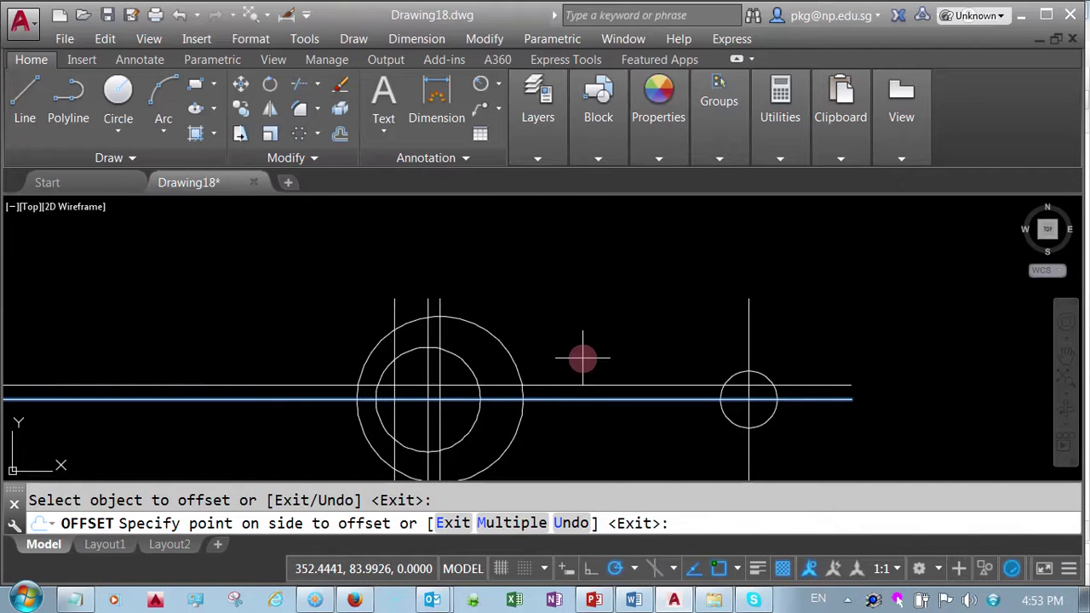
left_click(583, 358)
right_click(564, 320)
left_click(588, 329)
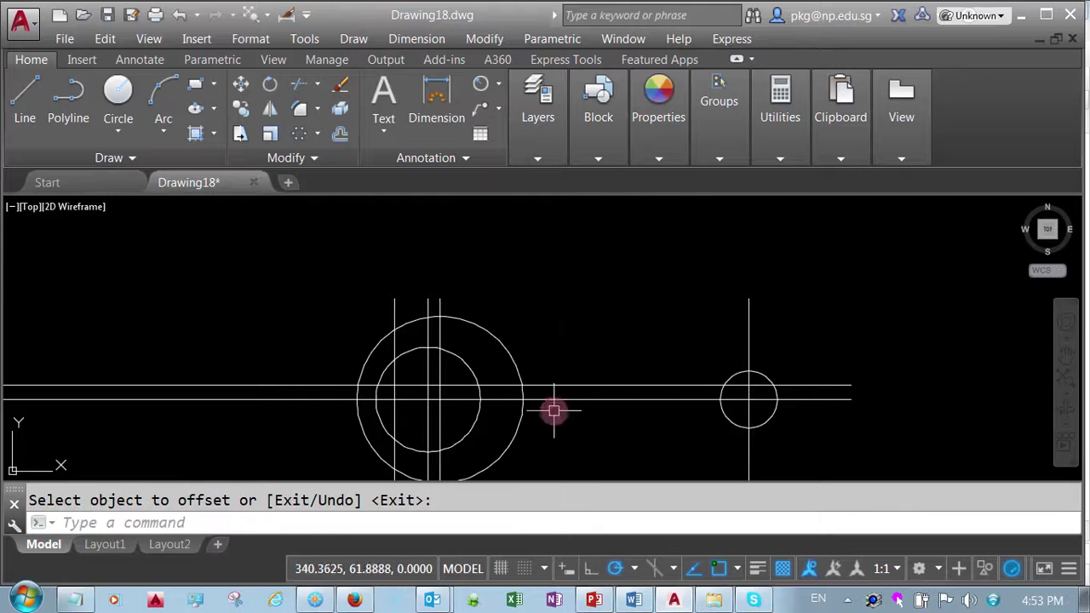
scroll(553, 411, "up", 6)
scroll(767, 401, "down", 1)
scroll(577, 389, "down", 3)
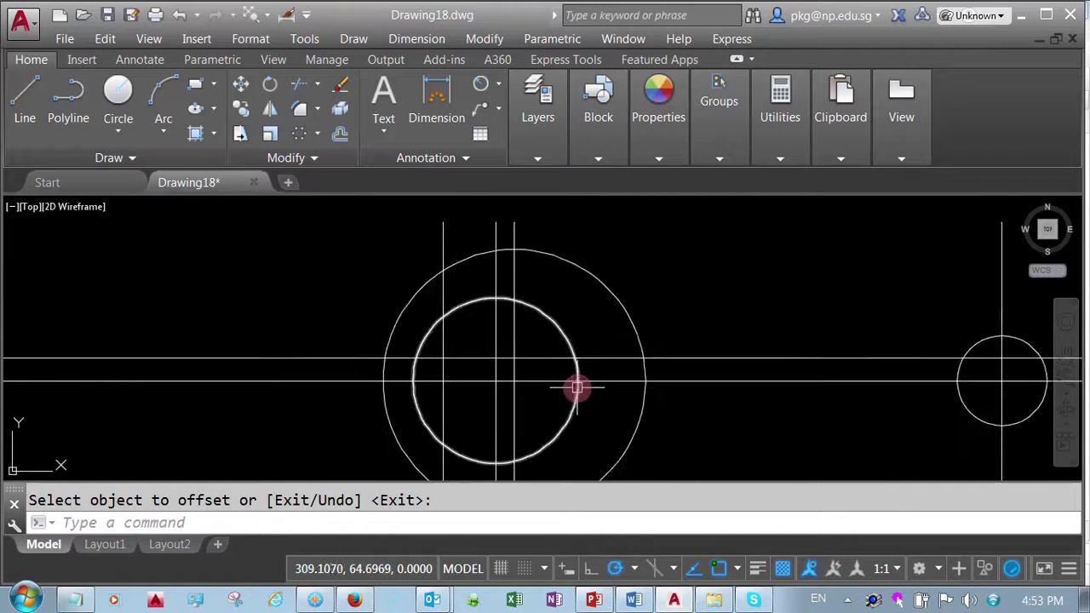
- Using five cutting edges, trim the left horizontal lines and both circles' lower-left arcs
left_click(293, 89)
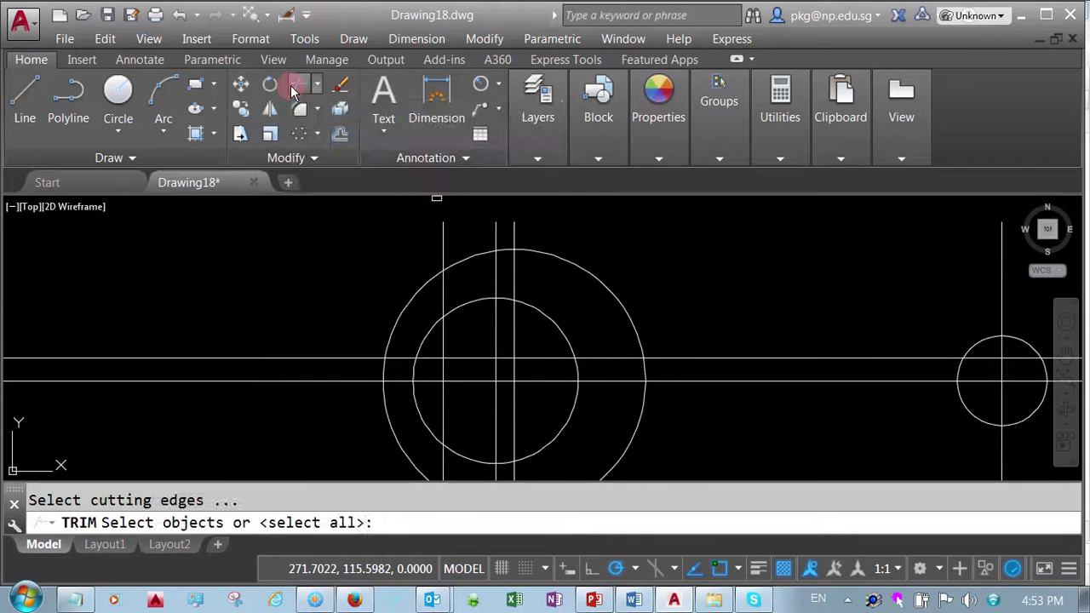
left_click(483, 427)
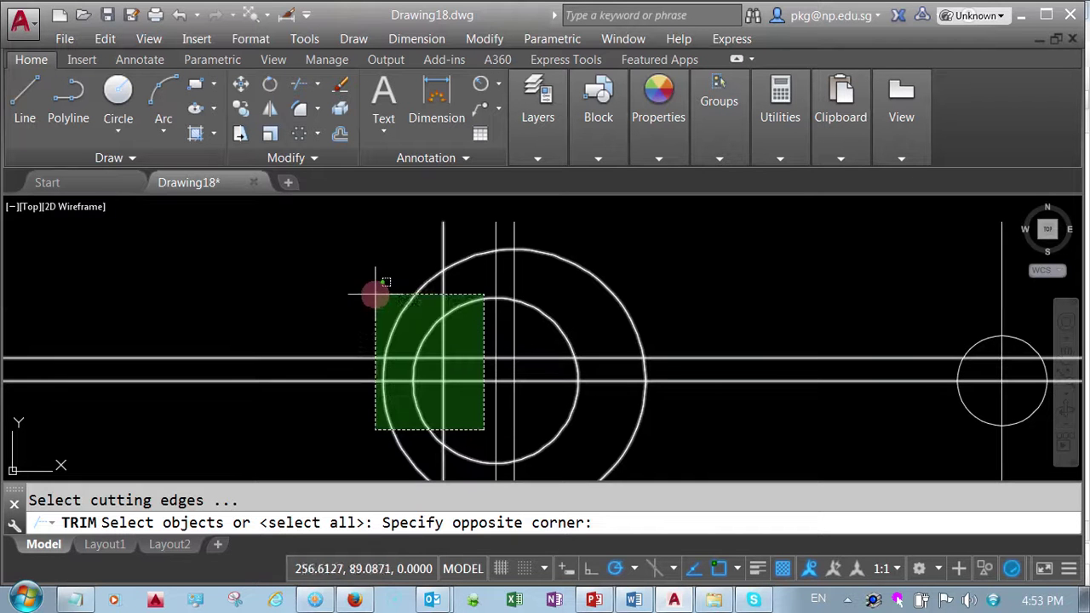
left_click(329, 287)
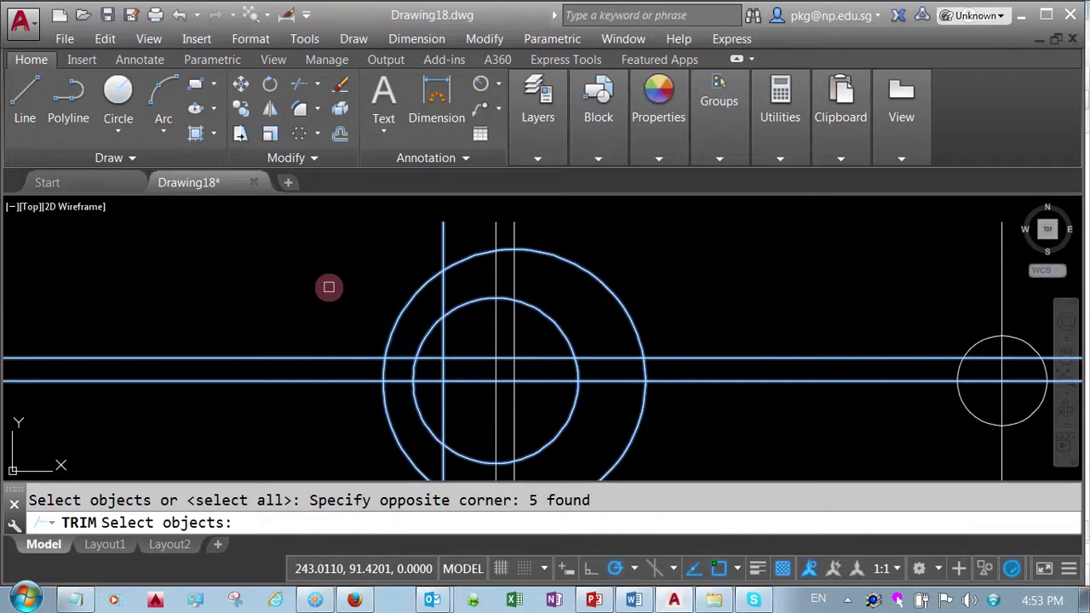
key("Return")
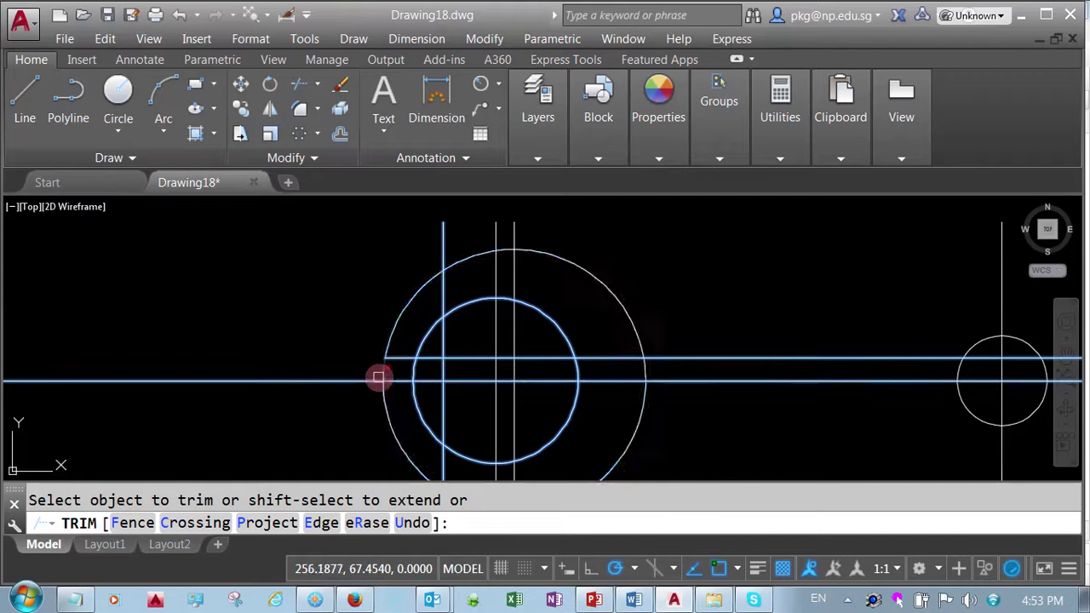
left_click(397, 358)
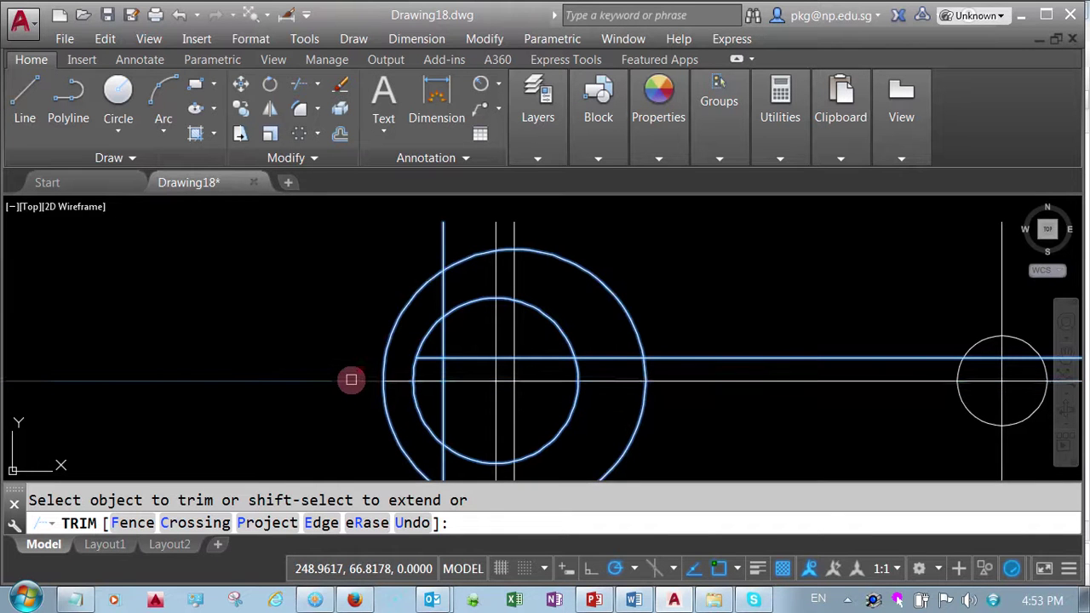
left_click(351, 379)
left_click(389, 426)
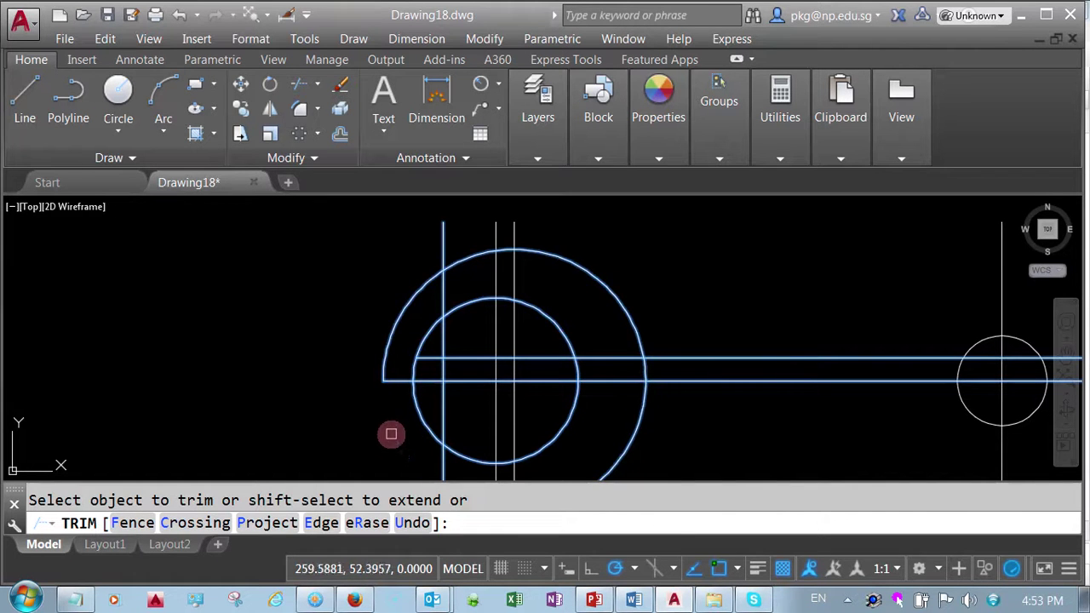
left_click(415, 424)
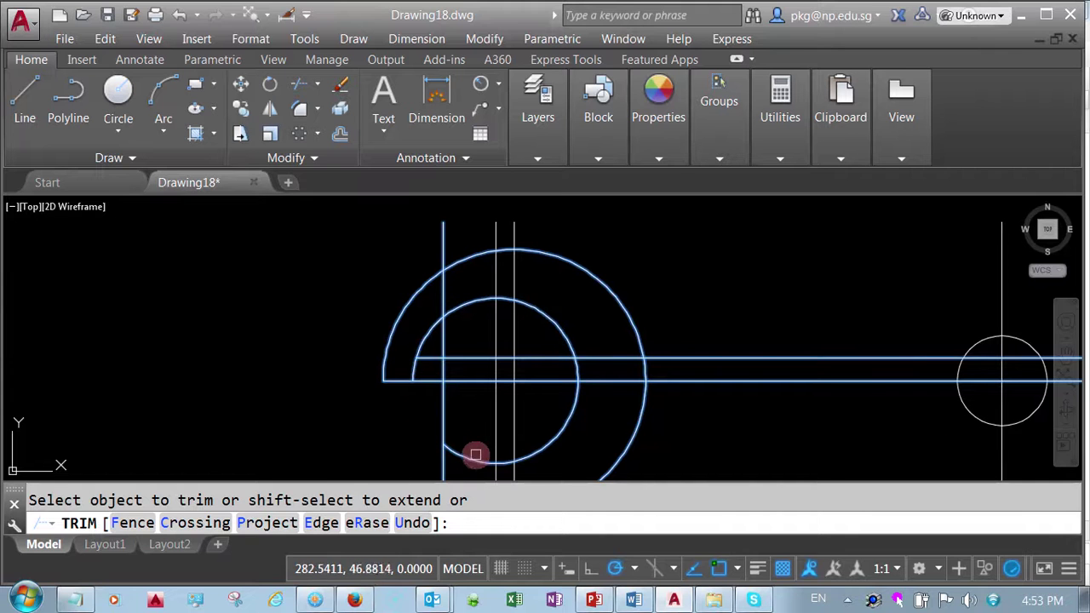
left_click(470, 457)
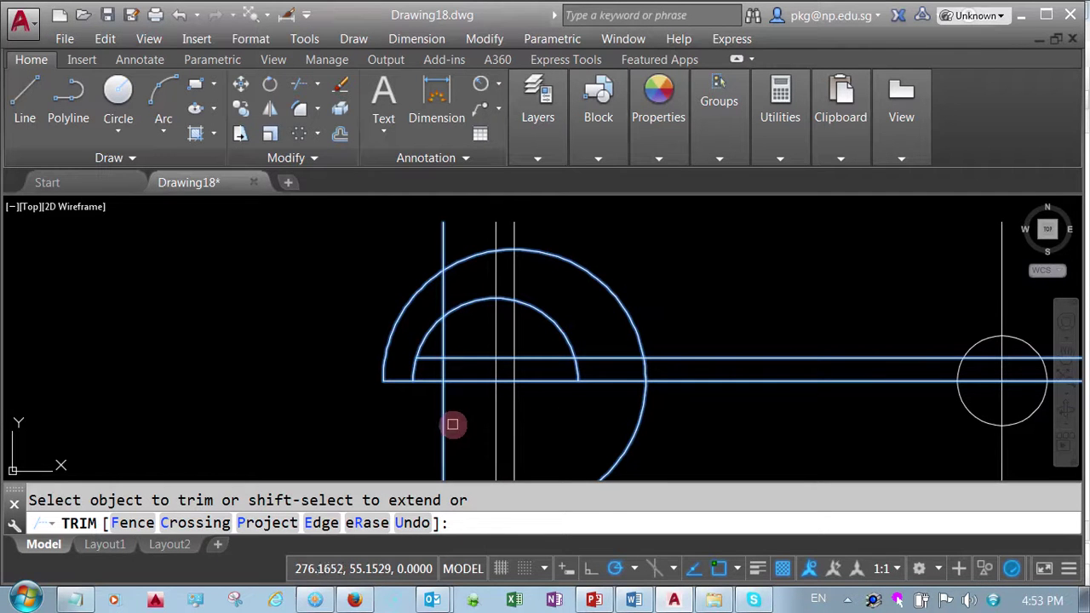
- Trim the left vertical line, the hook-opening lines and the outer arc below the handle
left_click(418, 373)
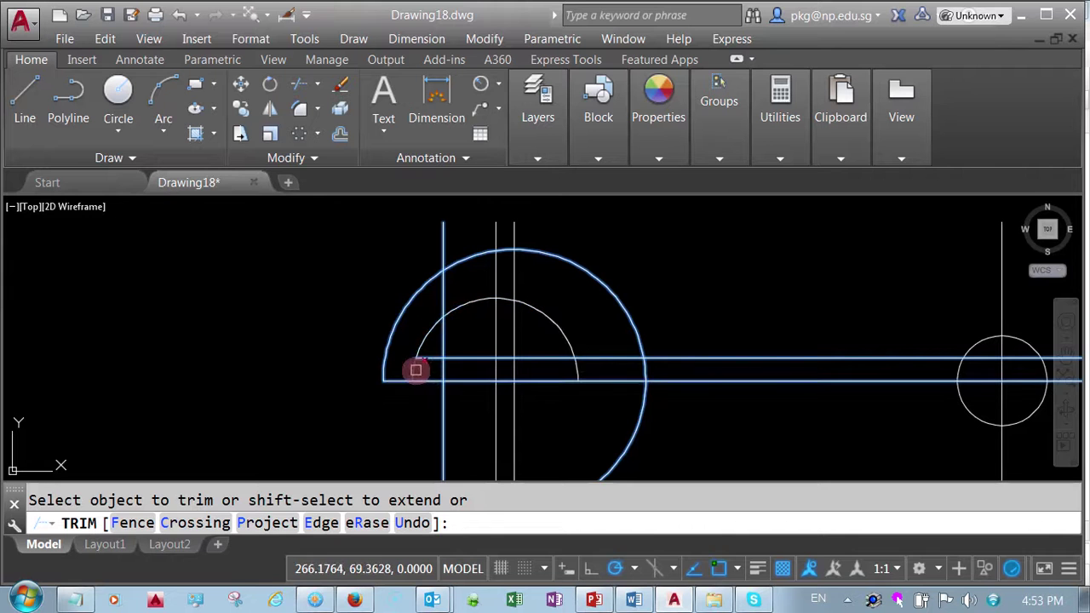
left_click(443, 245)
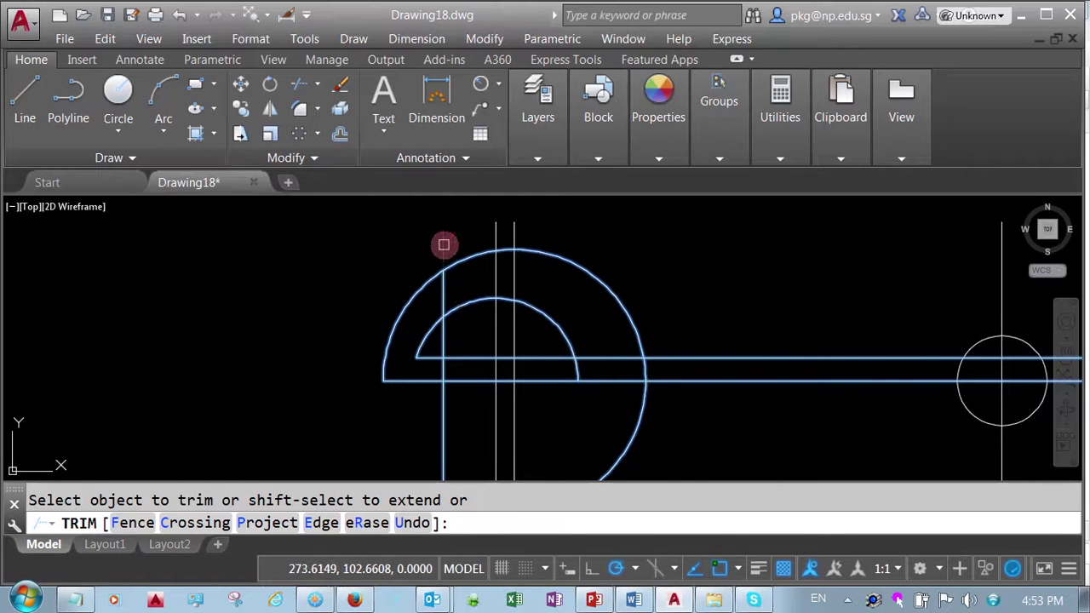
left_click(443, 294)
left_click(444, 327)
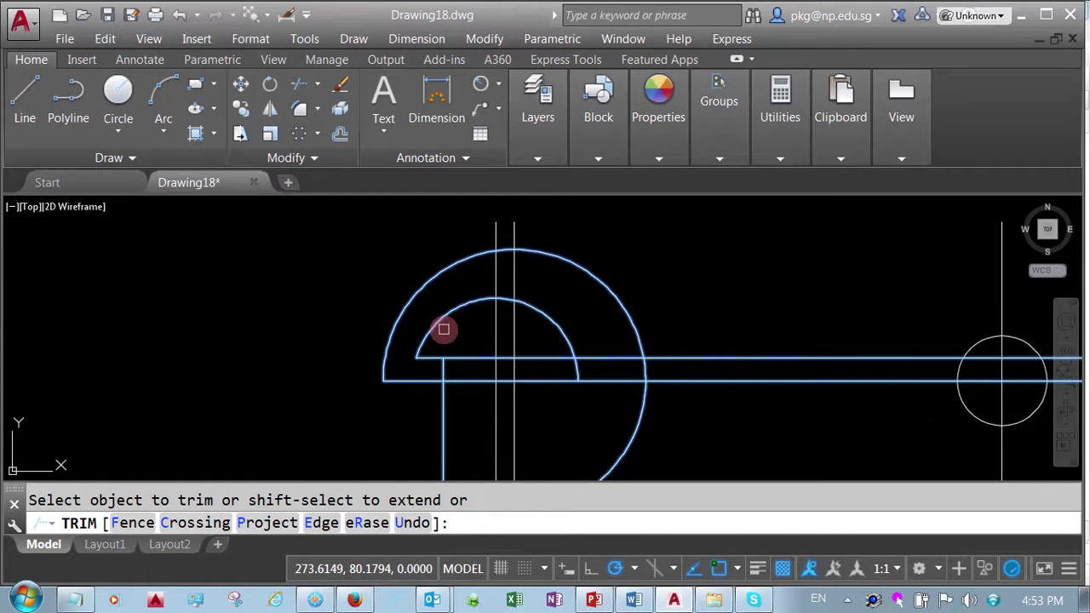
left_click(470, 357)
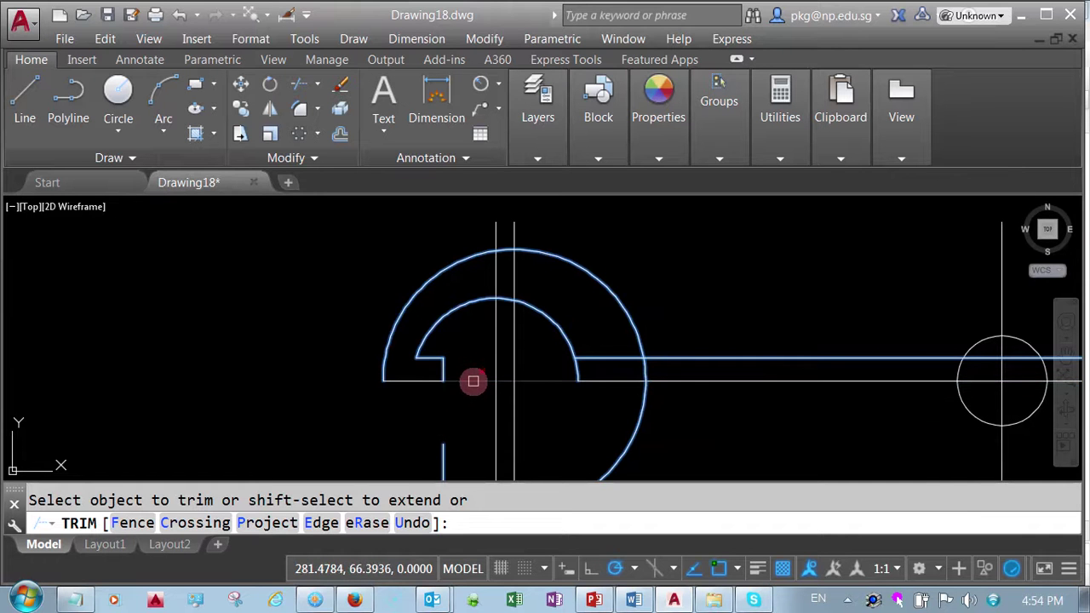
left_click(475, 380)
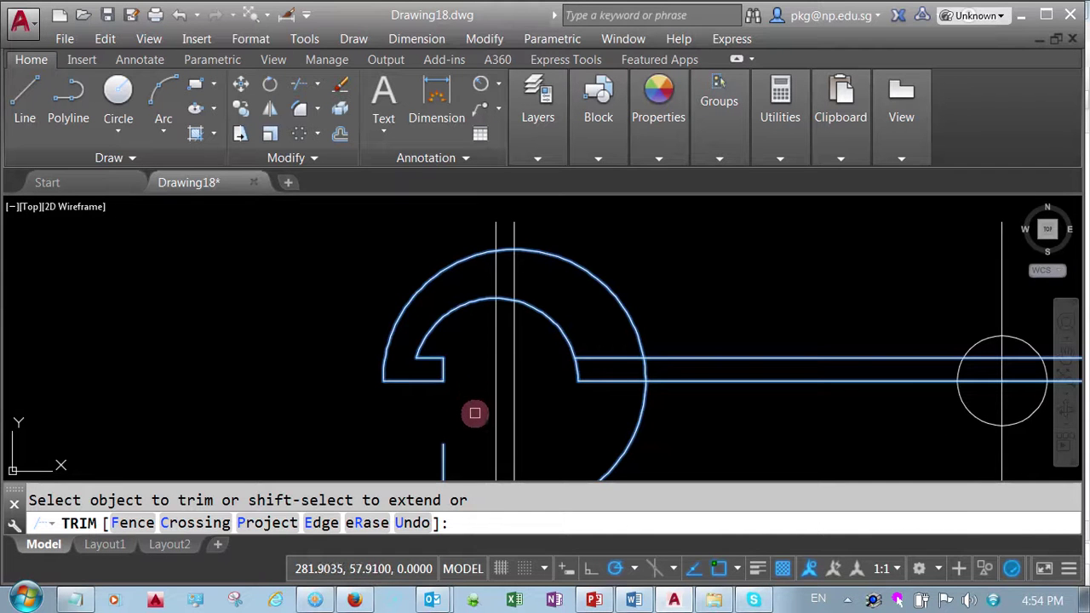
left_click(608, 469)
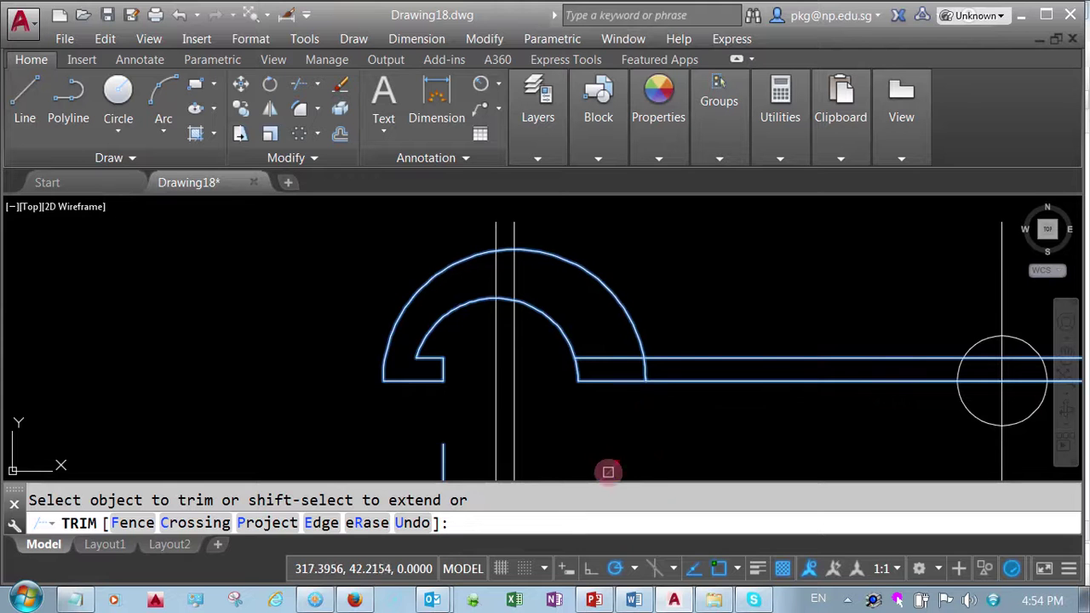
right_click(543, 424)
- Erase the leftover 21.94-long vertical line fragment below the hook
left_click(584, 199)
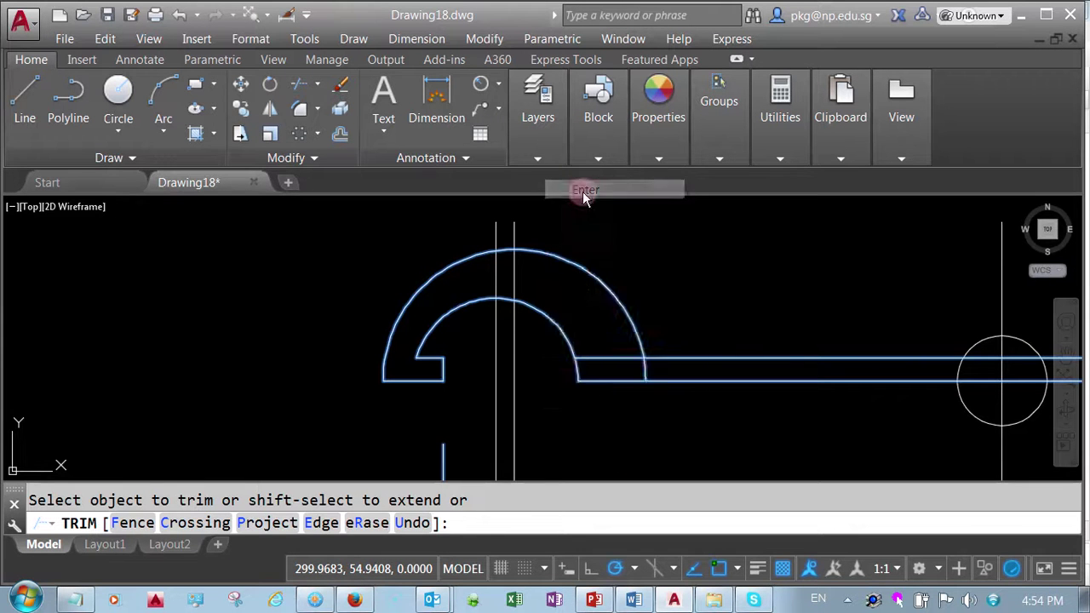
scroll(569, 361, "down", 2)
middle_click_drag(568, 390, 558, 382)
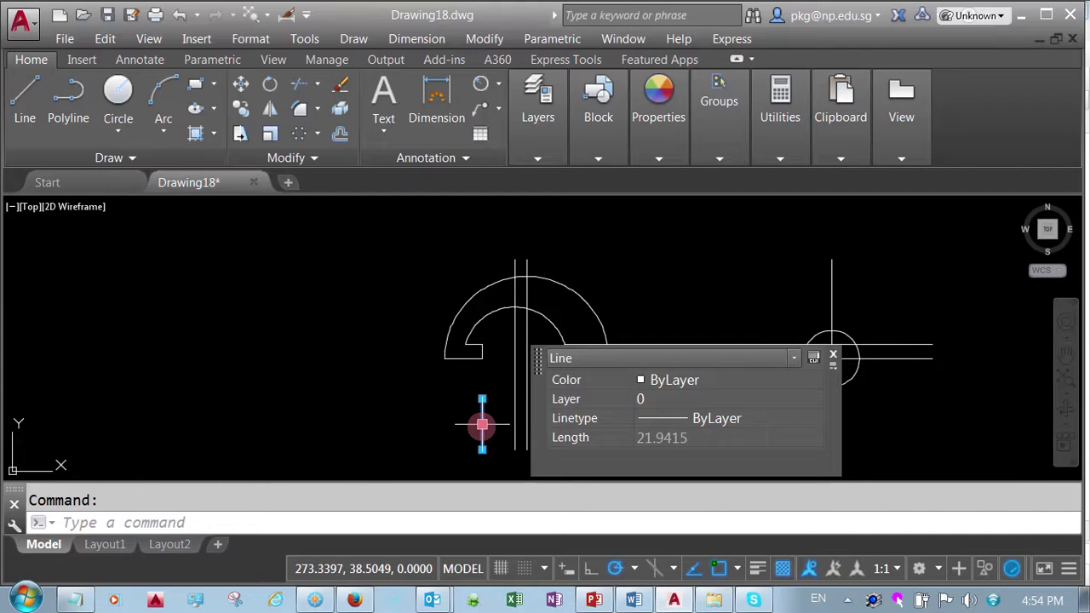
right_click(494, 383)
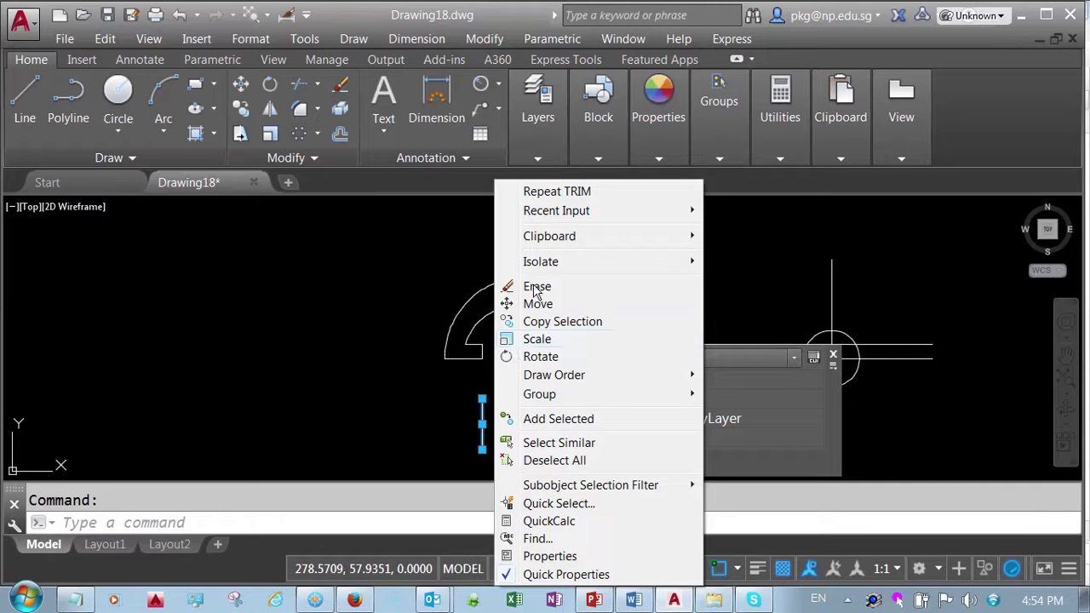
left_click(536, 287)
scroll(580, 385, "up", 2)
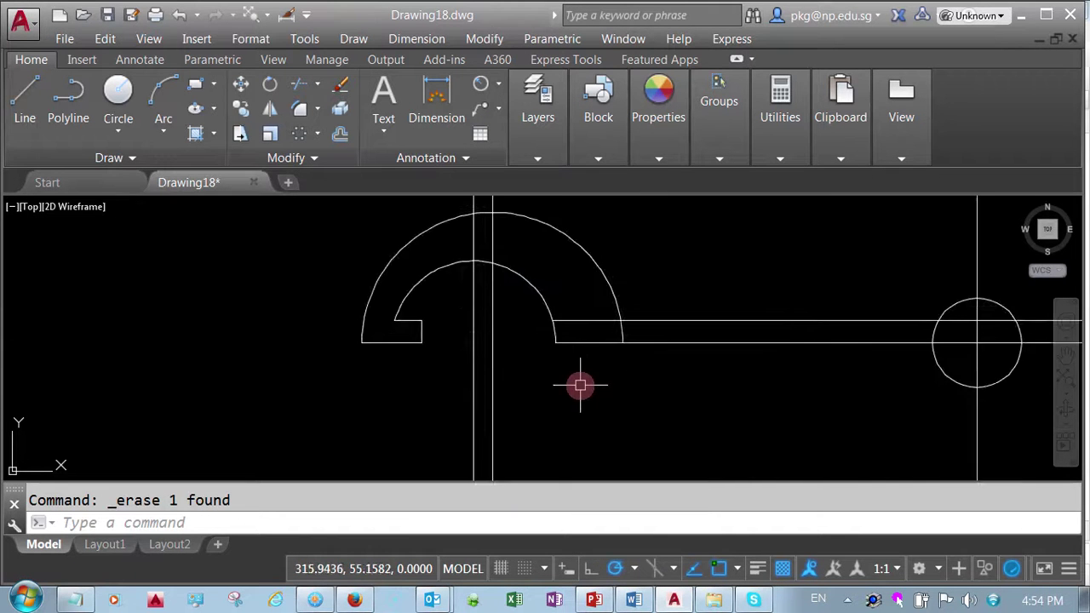
middle_click_drag(580, 386, 571, 421)
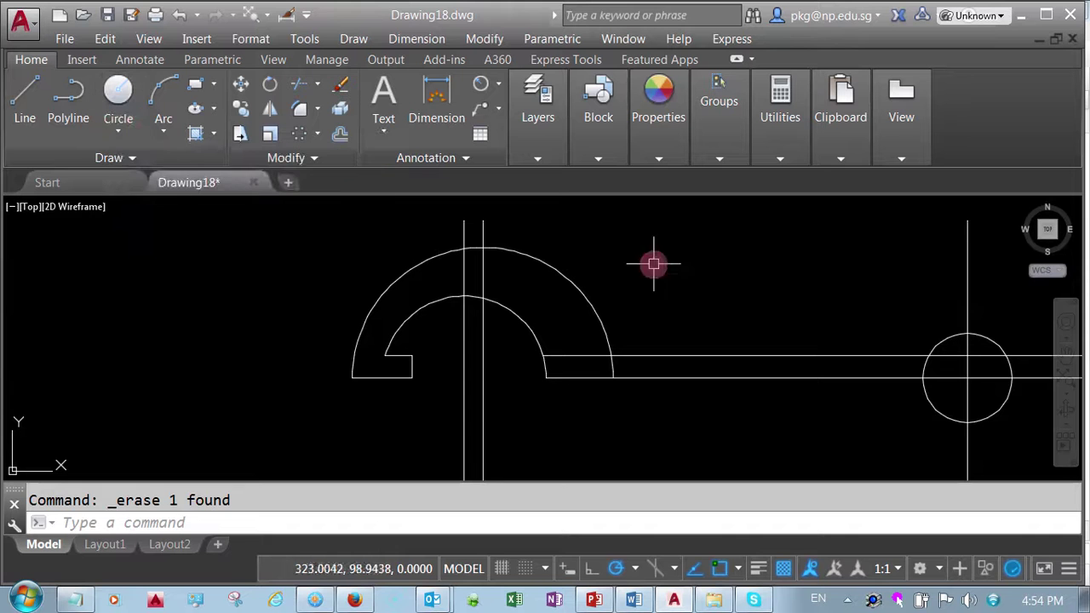
- Create a new layer named Dimensions in the Layer Properties Manager
left_click(537, 160)
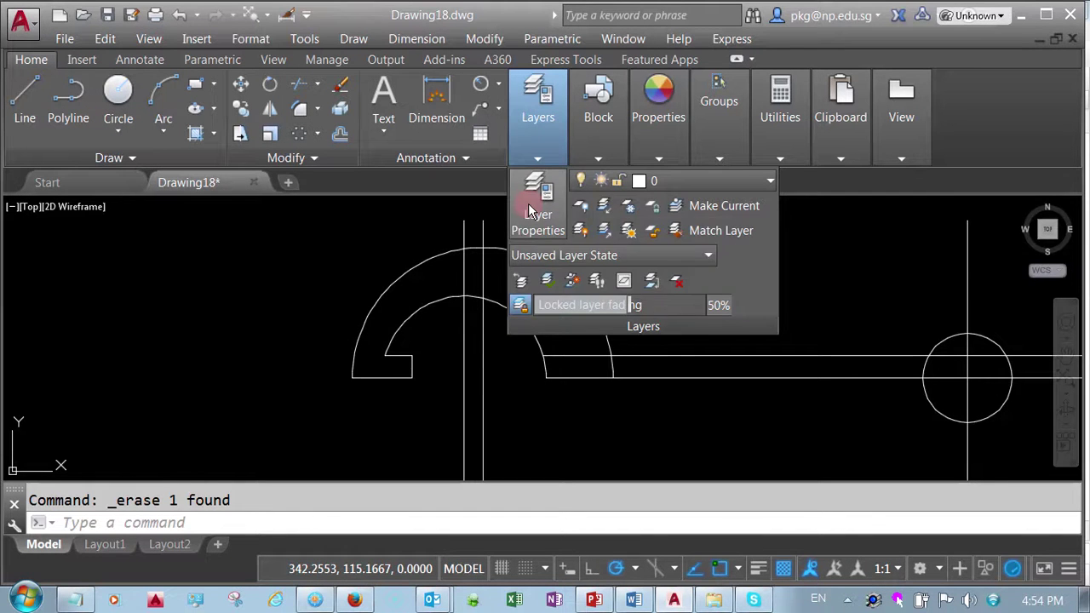
left_click(528, 203)
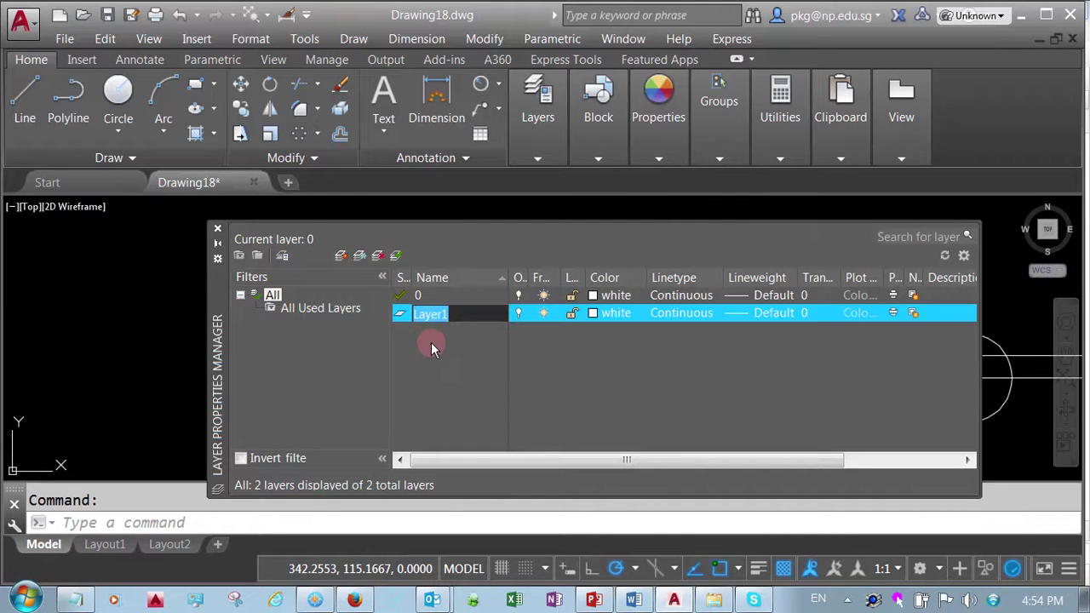
type("Center Lines")
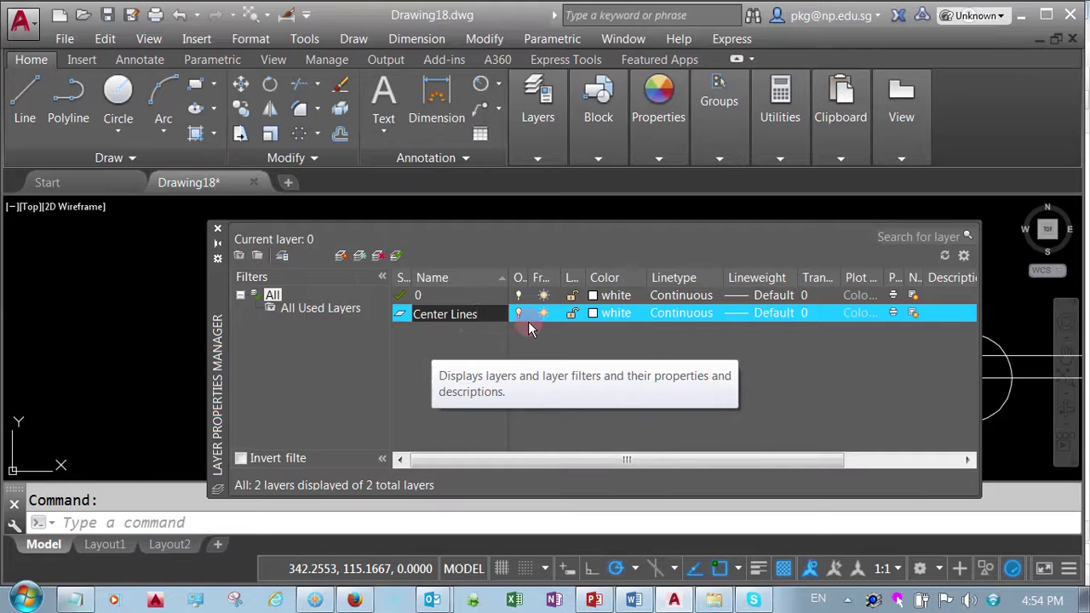
left_click(341, 255)
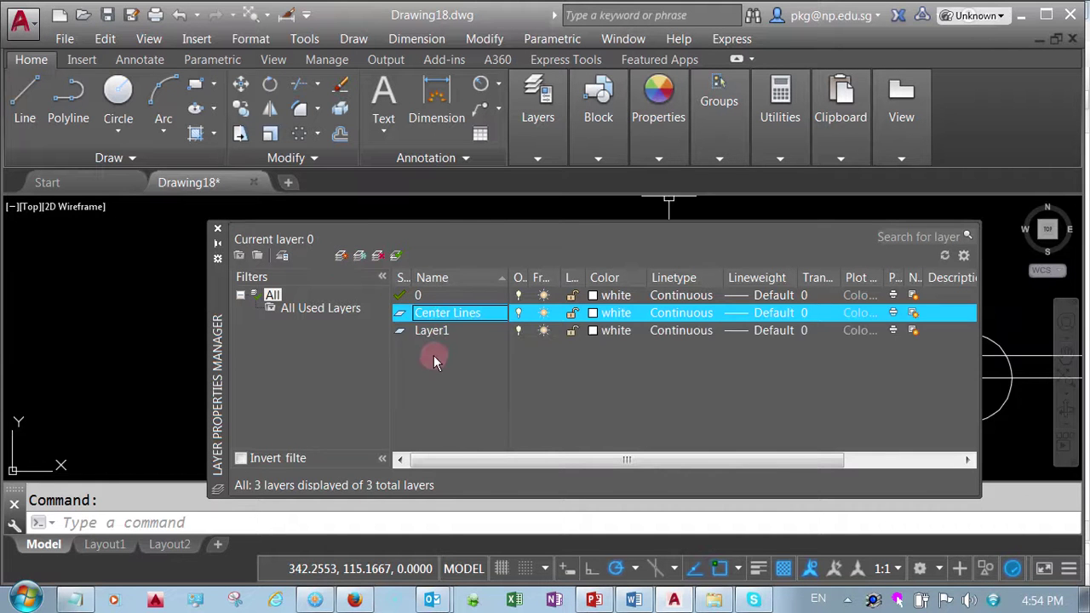
double_click(434, 332)
type("Dimensions")
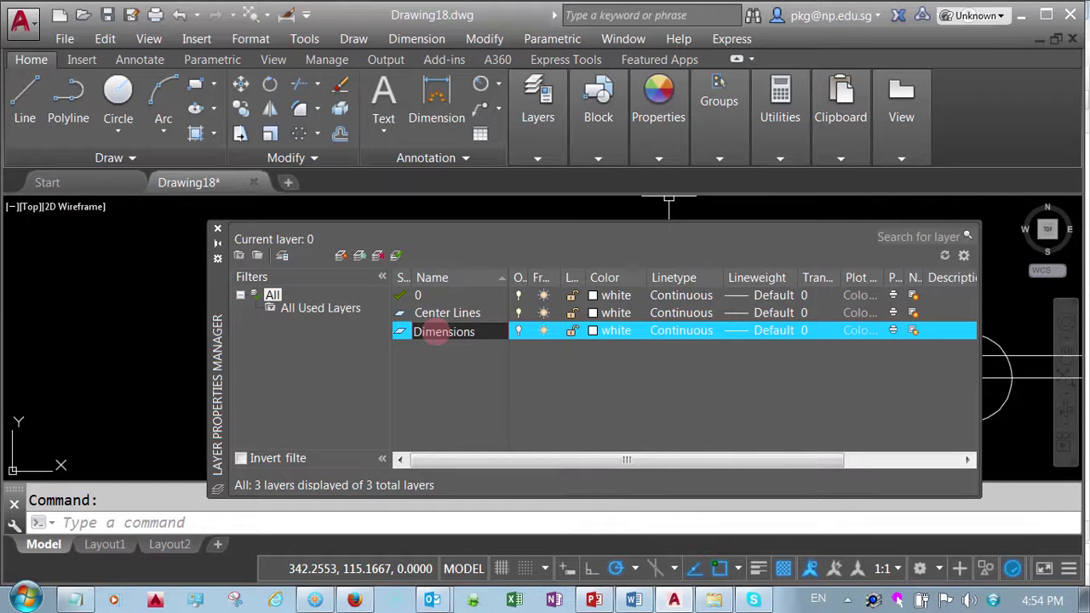
- Make the Center Lines layer red and the Dimensions layer green
left_click(604, 315)
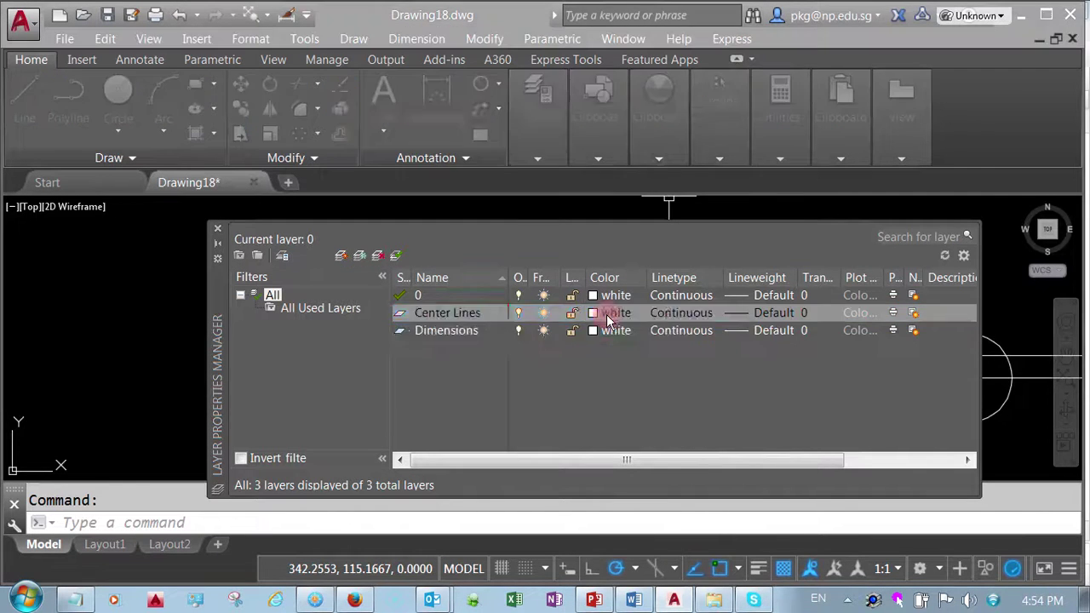
left_click(377, 343)
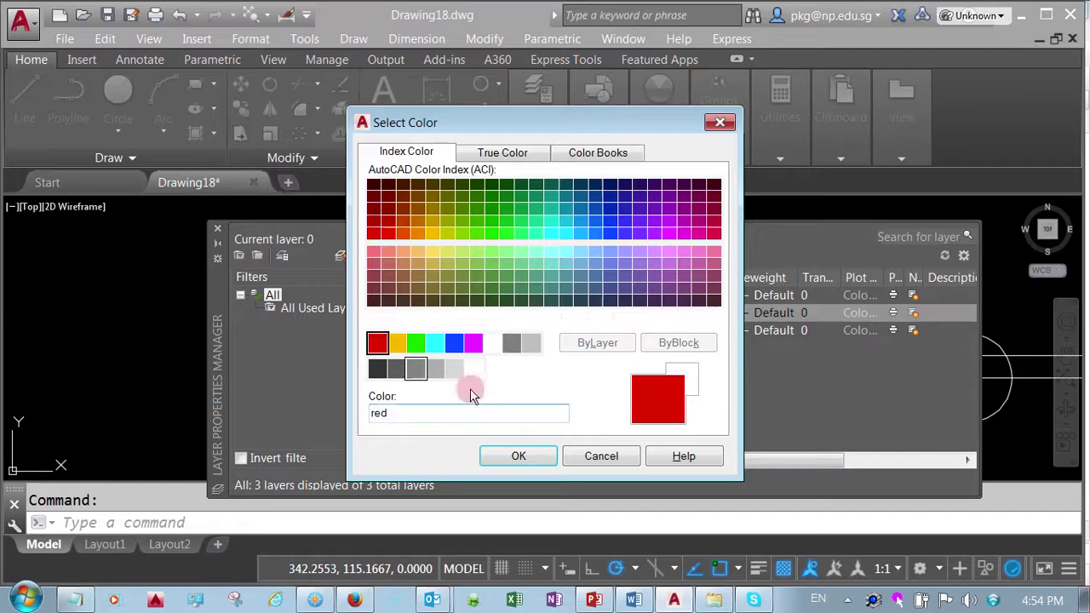
left_click(511, 456)
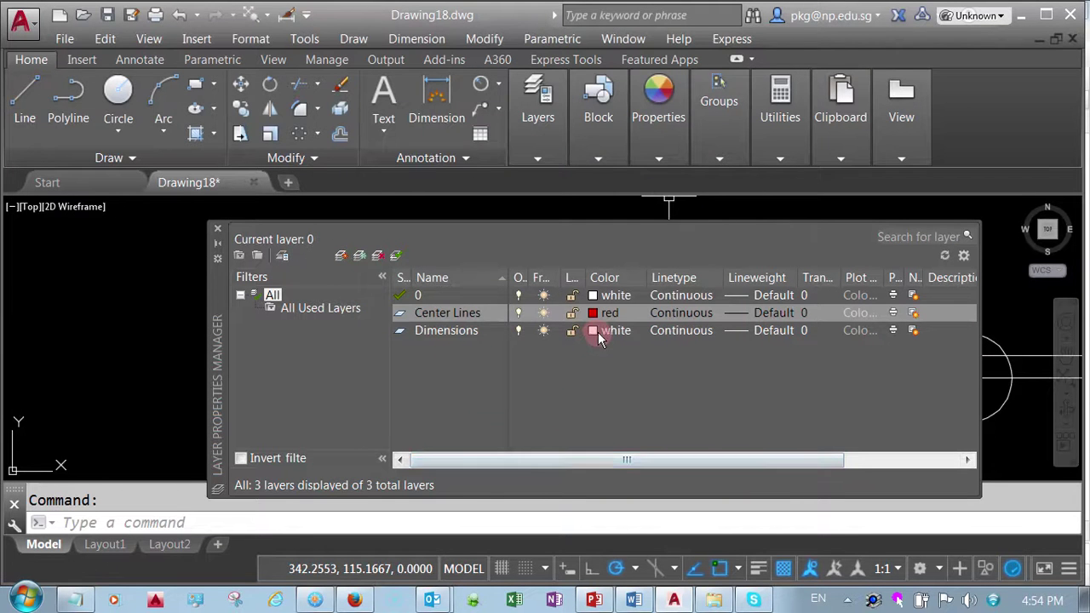
left_click(598, 331)
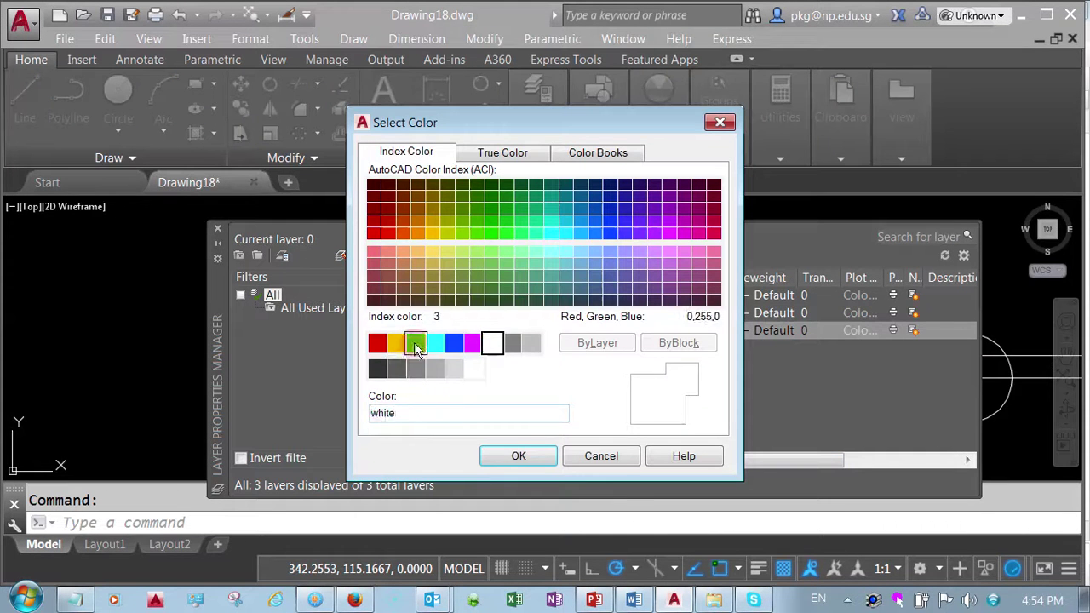
left_click(416, 346)
left_click(514, 457)
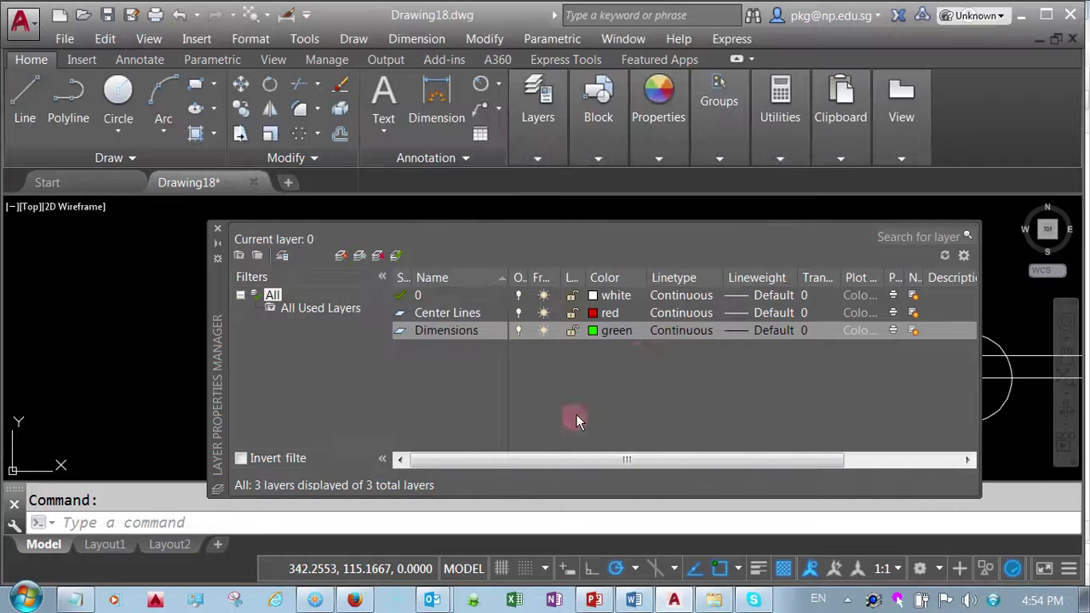
- Load the CENTER linetype and assign it to the Center Lines layer
left_click(679, 314)
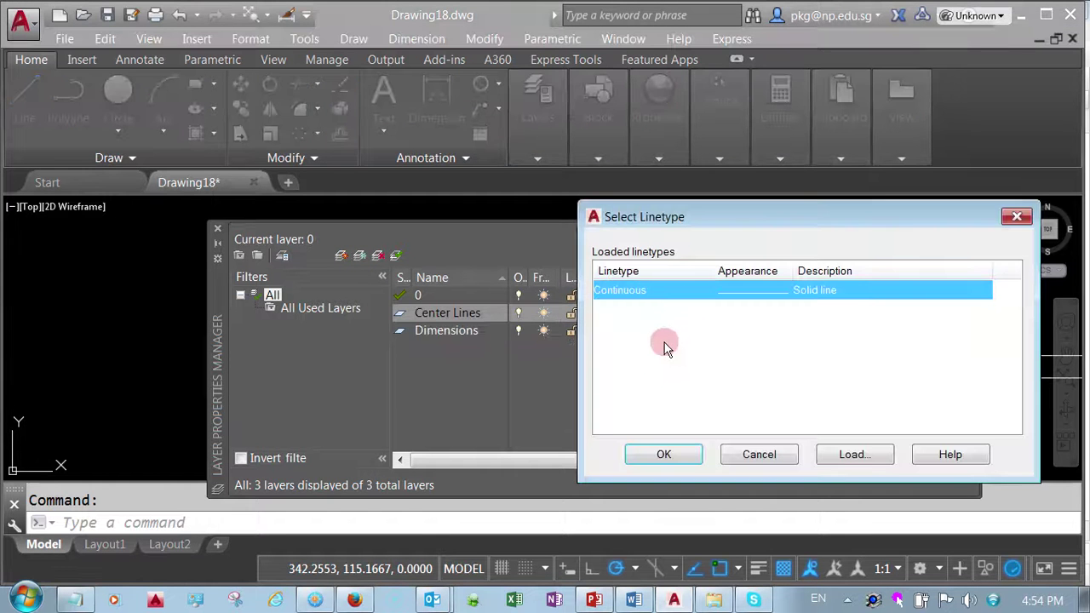
left_click(847, 455)
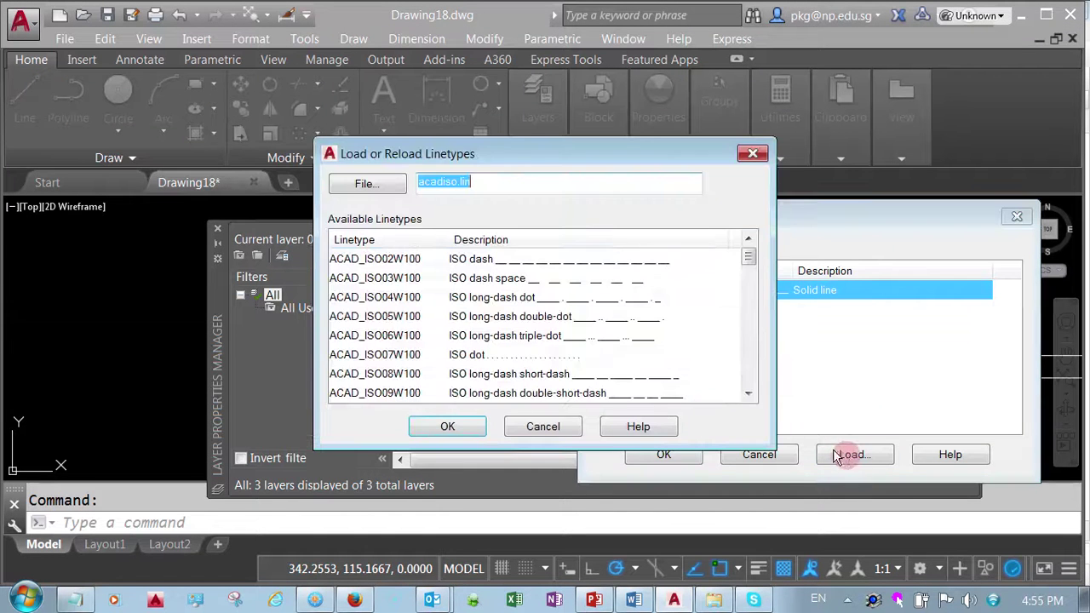
left_click(388, 337)
key("c")
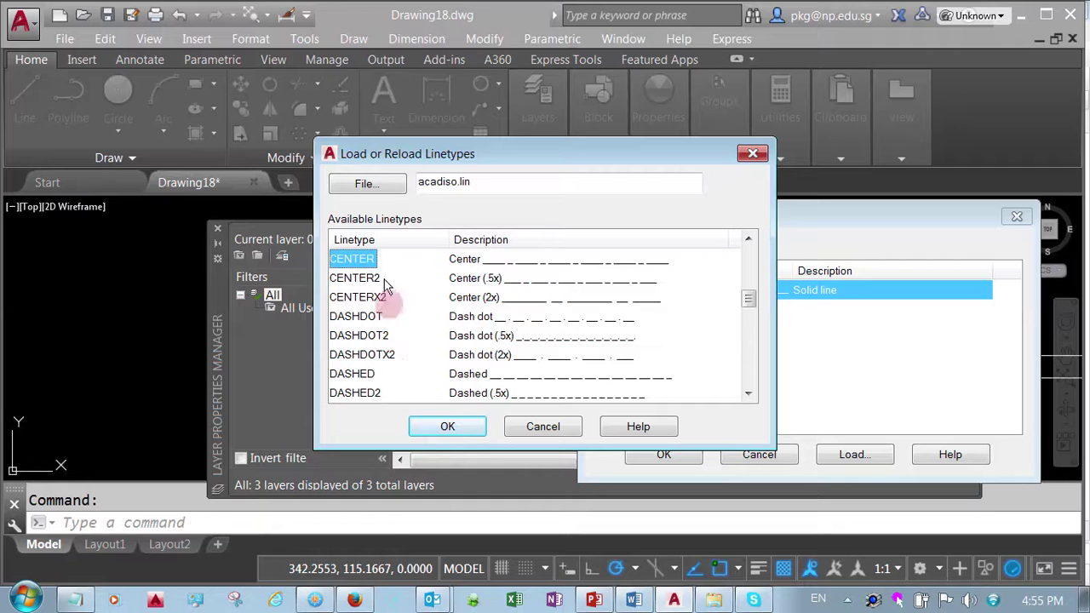
left_click(430, 427)
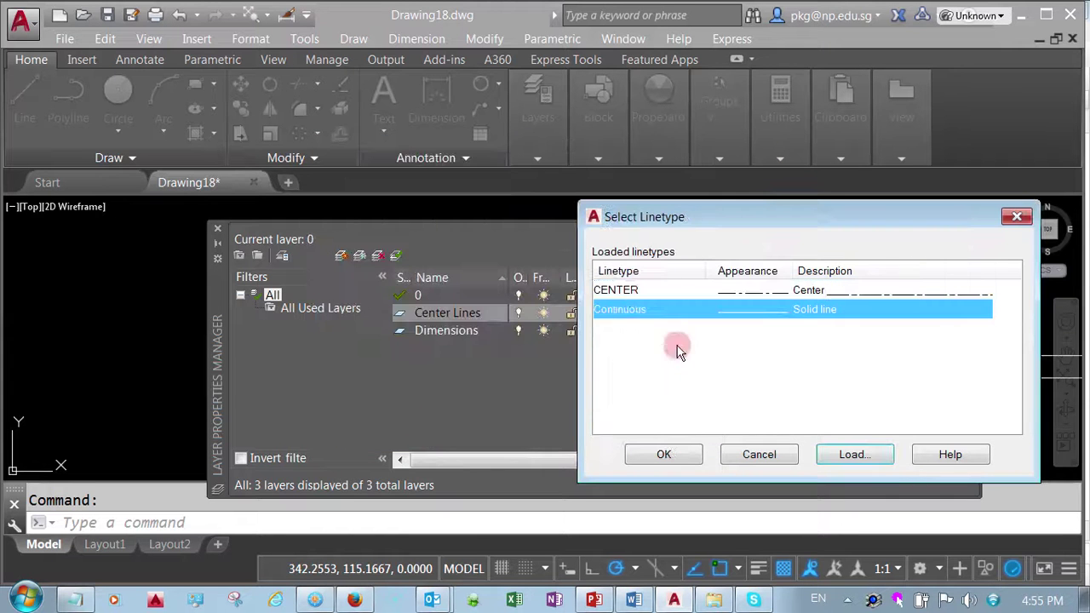
left_click(628, 291)
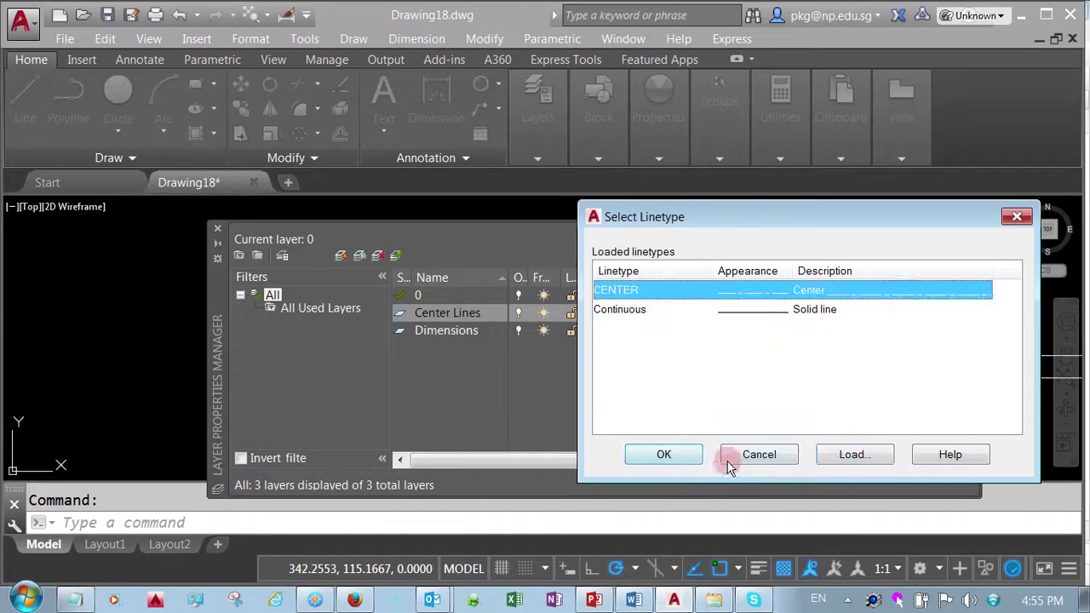
left_click(641, 453)
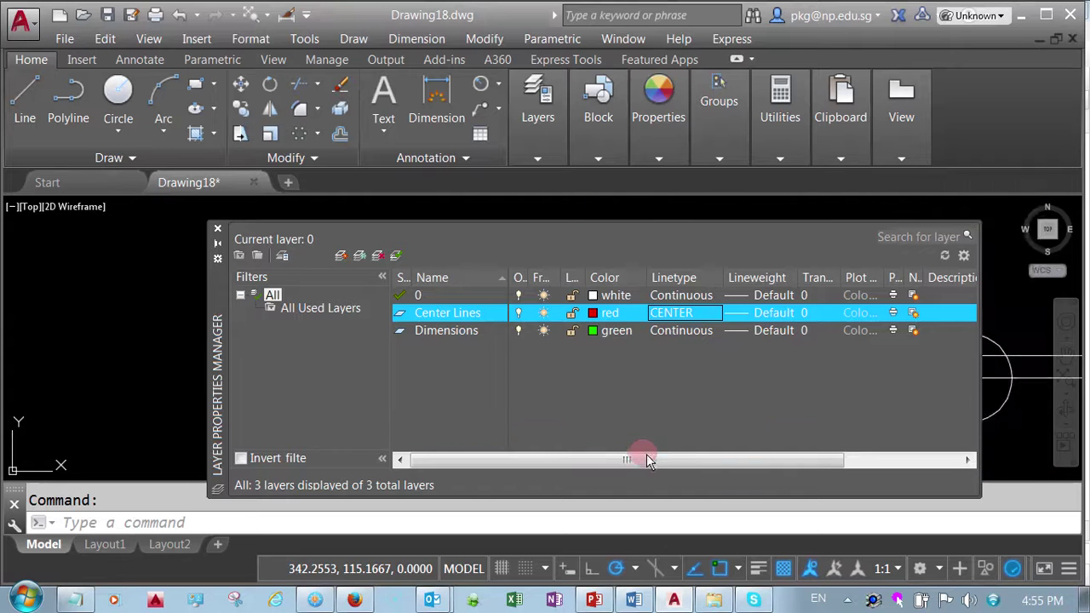
left_click(218, 232)
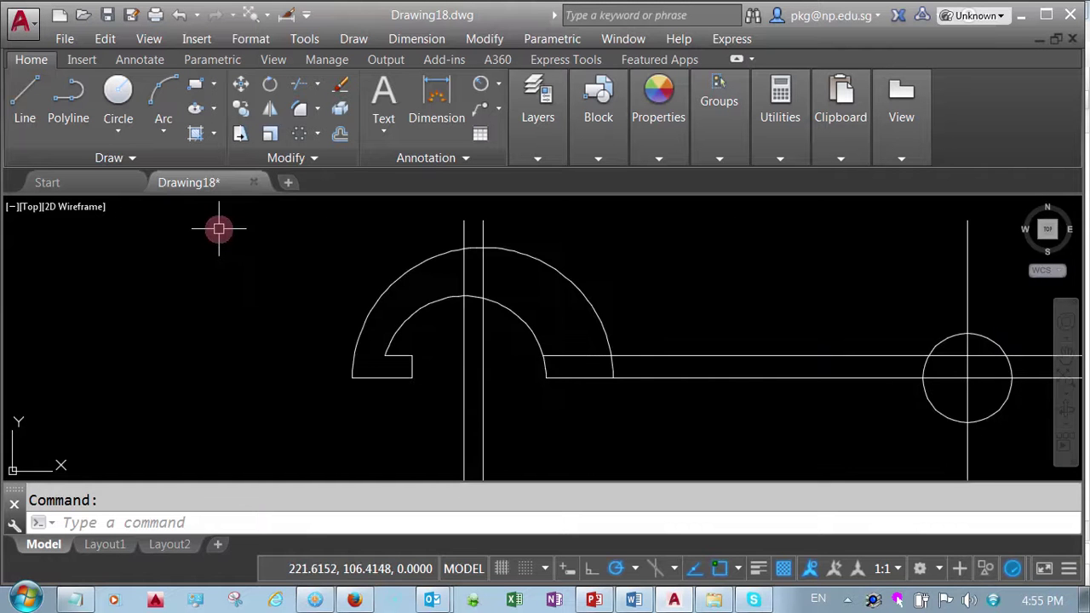
- Move both vertical lines through the hook onto the Center Lines layer
left_click(463, 393)
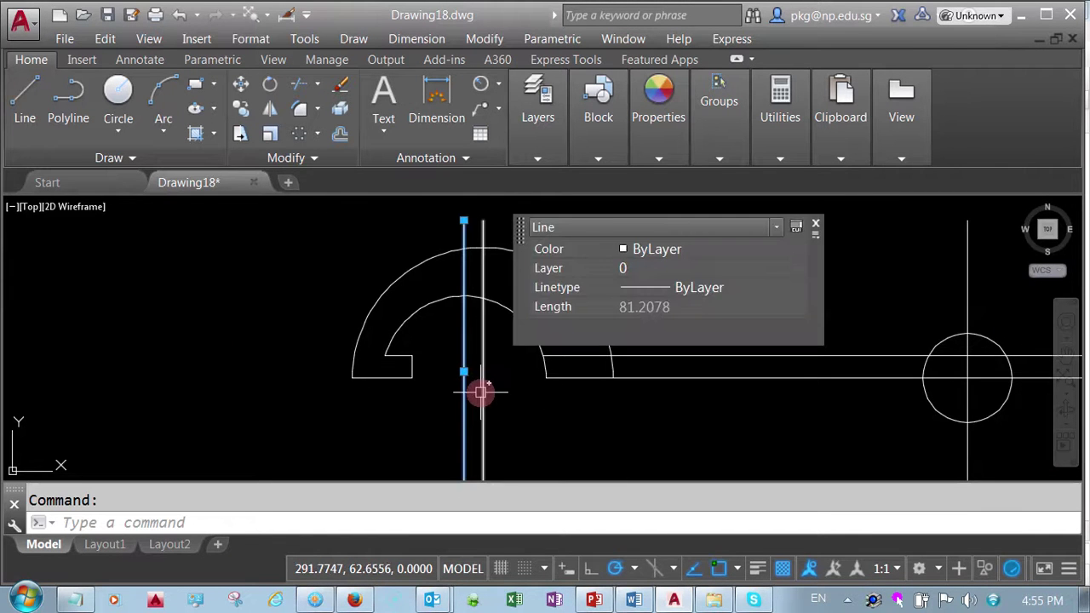
left_click(482, 392)
left_click(538, 160)
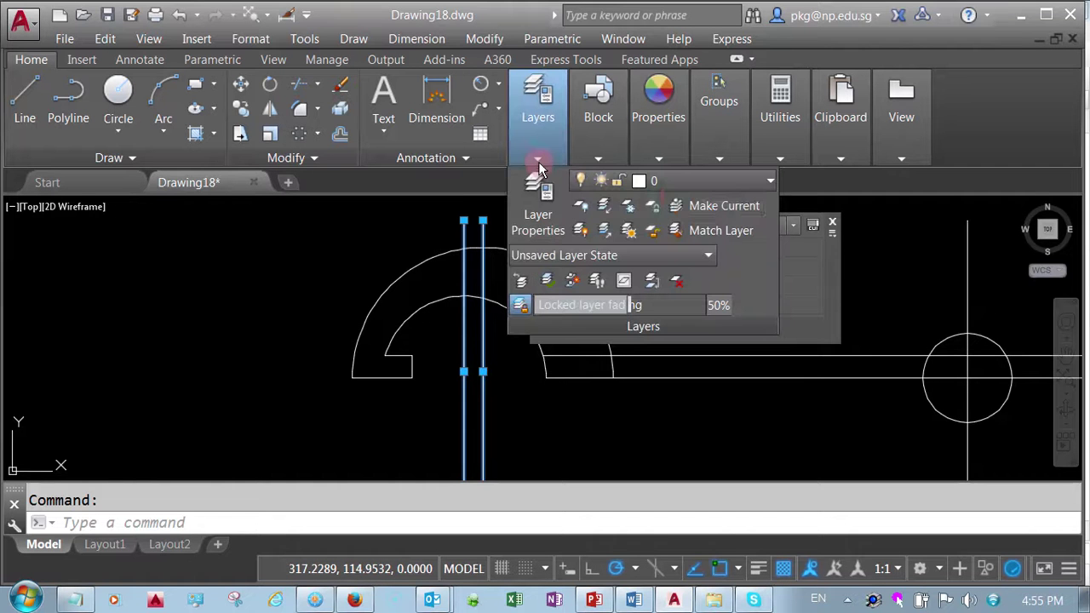
left_click(771, 186)
left_click(718, 226)
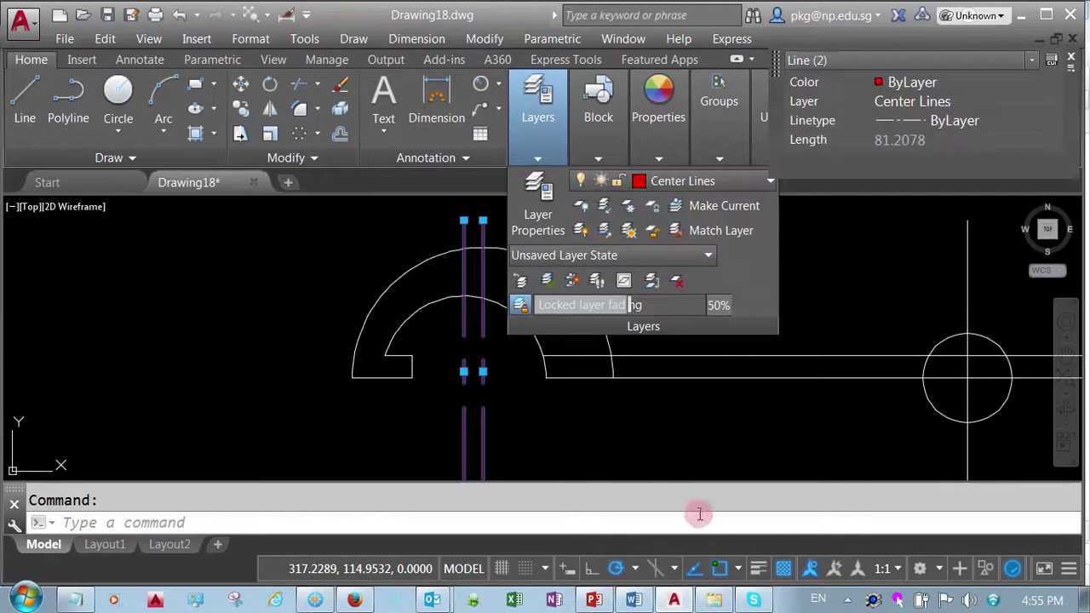
key("Escape")
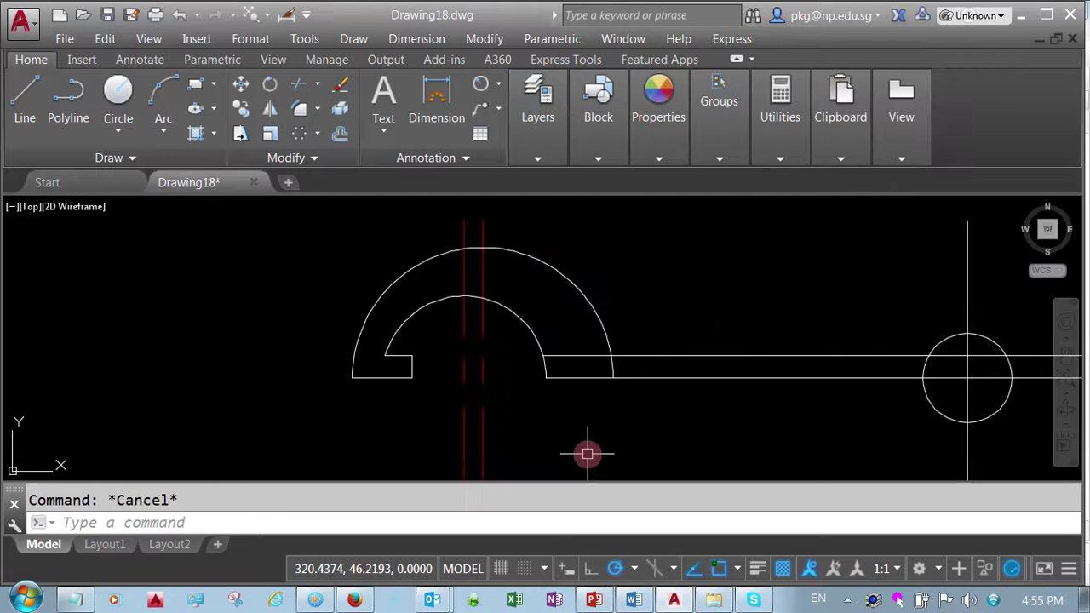
- Set a new linetype scale with LTSCALE so the centerline dashes display
type("lts")
key("Return")
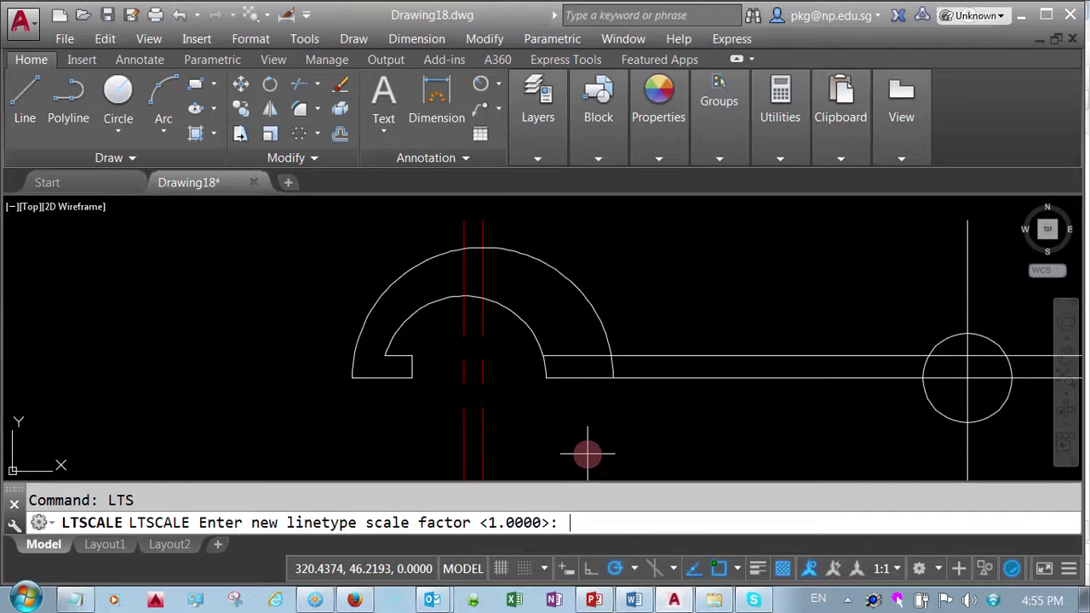
type("5")
key("Return")
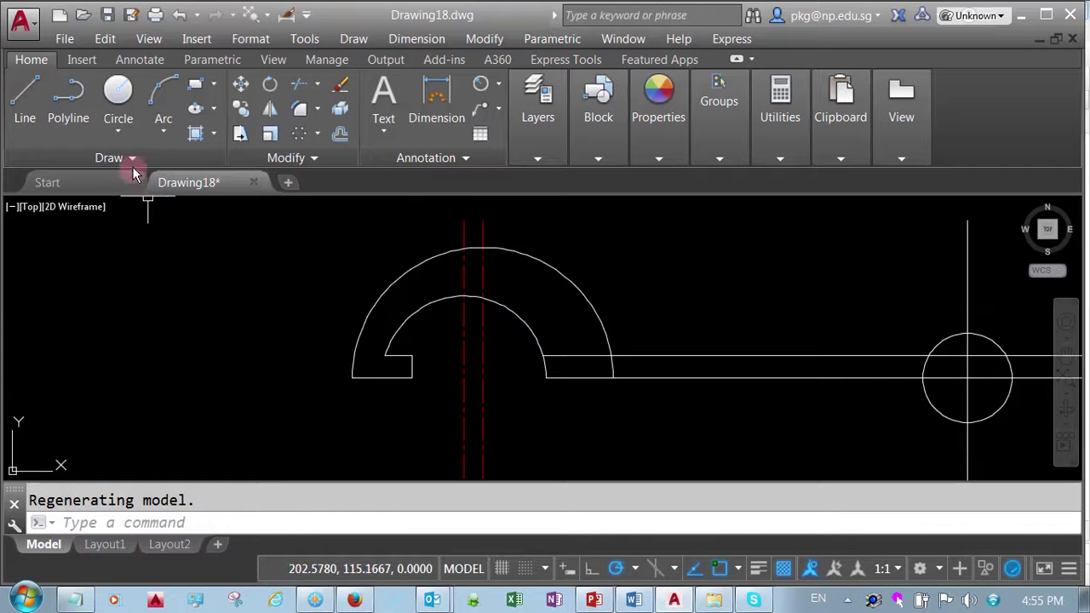
- Draw a radius 32 circle centred on the hook arcs' centre point
left_click(128, 133)
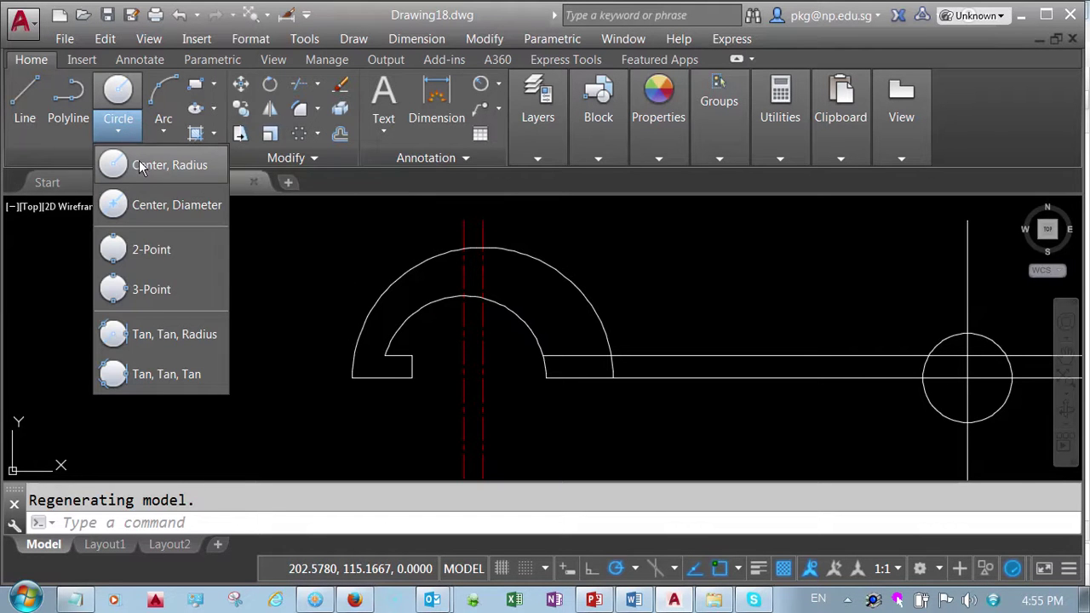
left_click(140, 168)
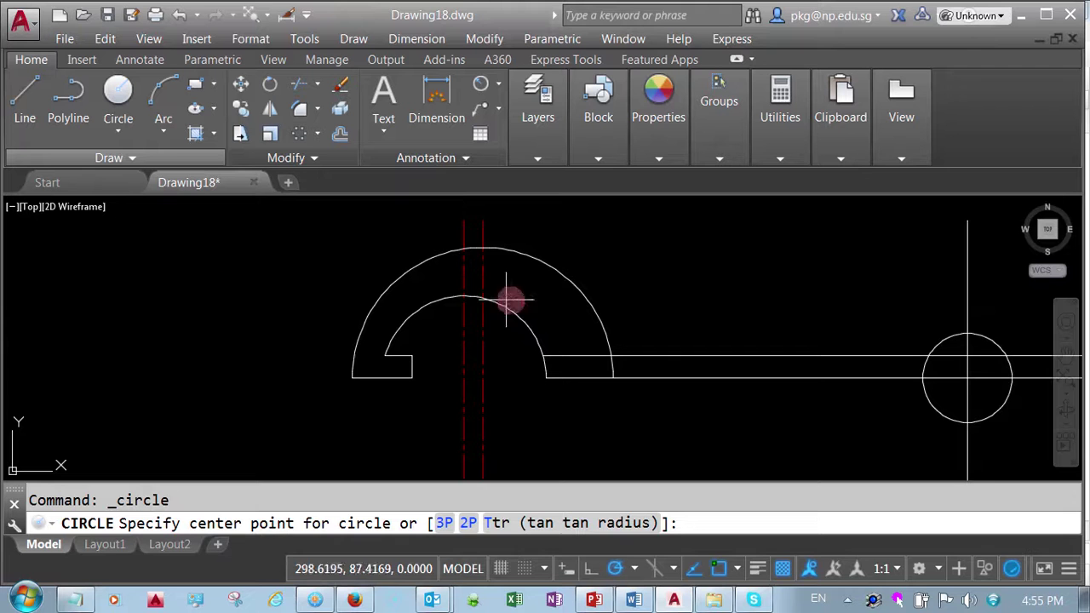
left_click(464, 378)
type("32")
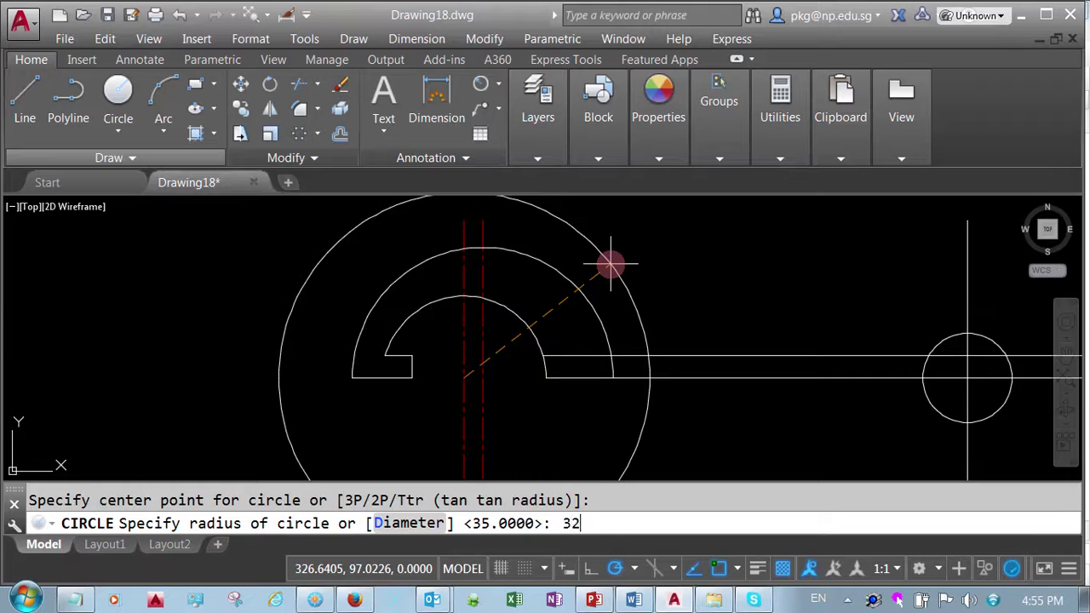
key("Return")
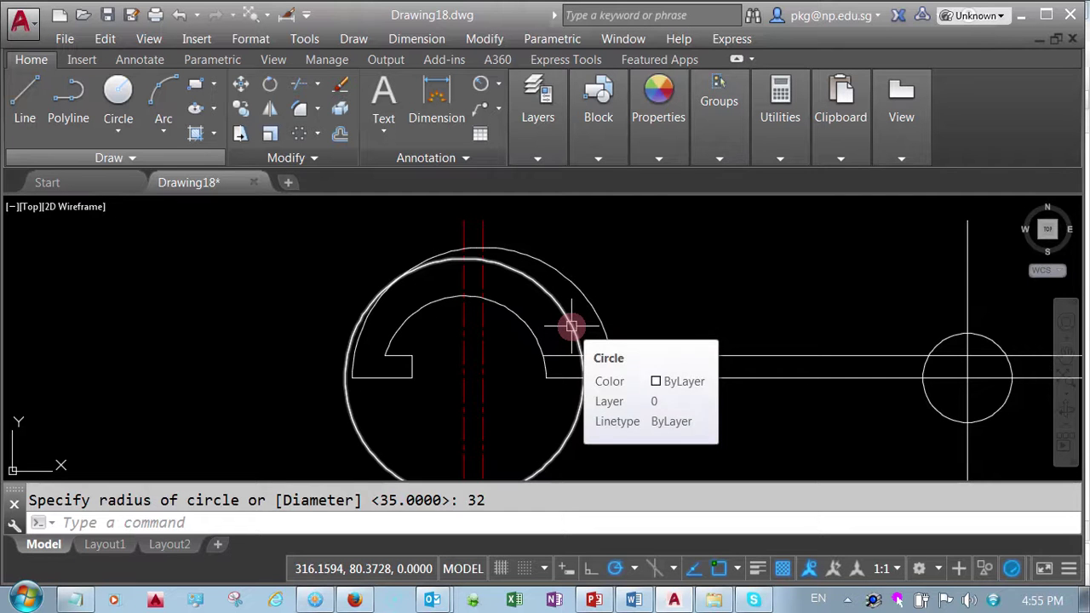
- Move the radius-32 circle and the upper horizontal handle line onto the Center Lines layer
left_click(570, 326)
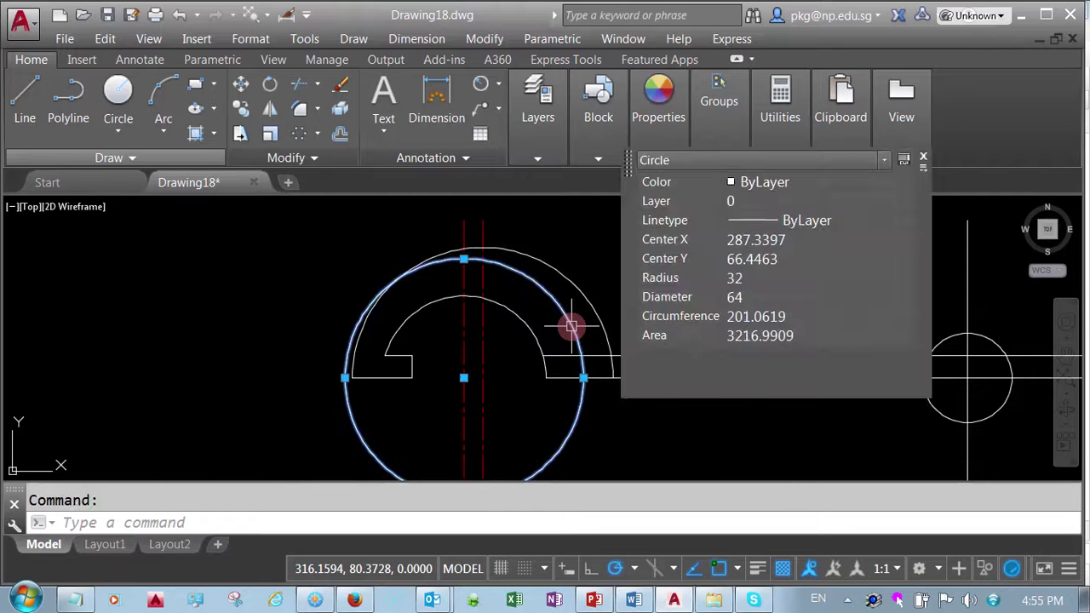
left_click(545, 157)
left_click(717, 180)
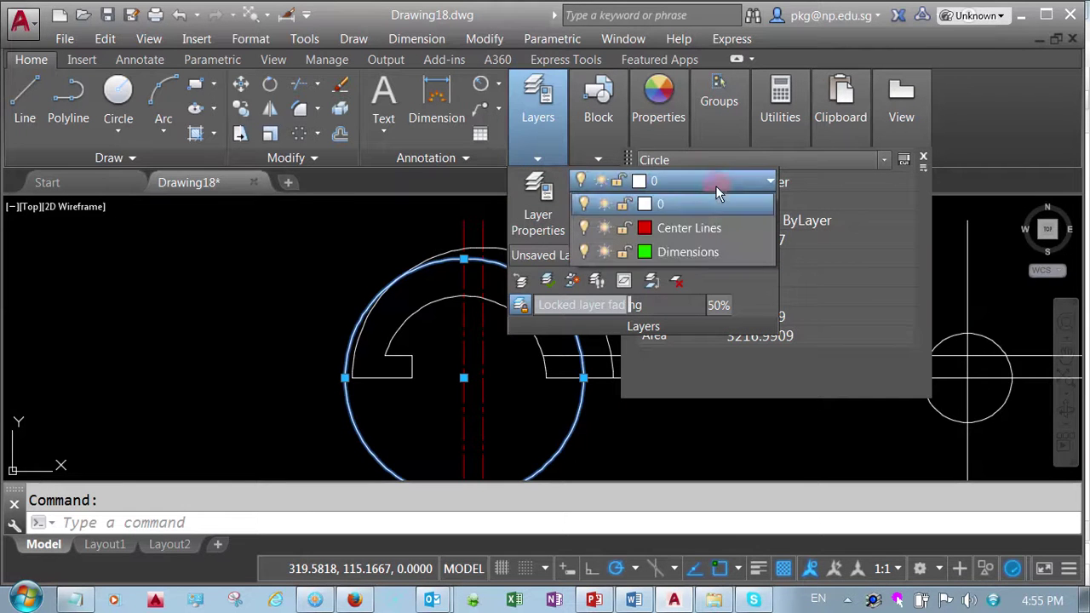
left_click(706, 228)
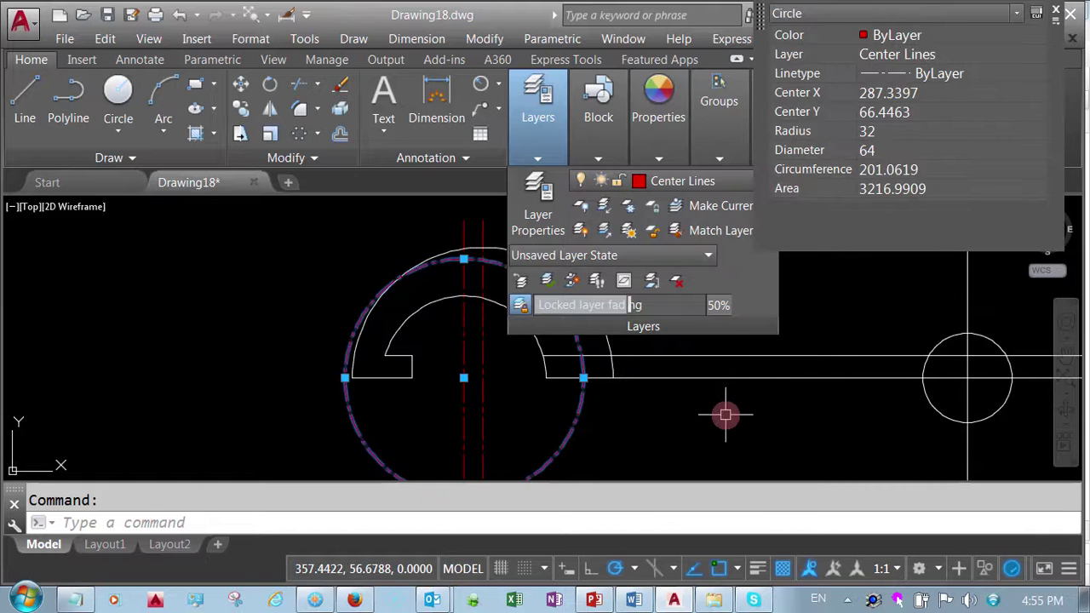
key("Escape")
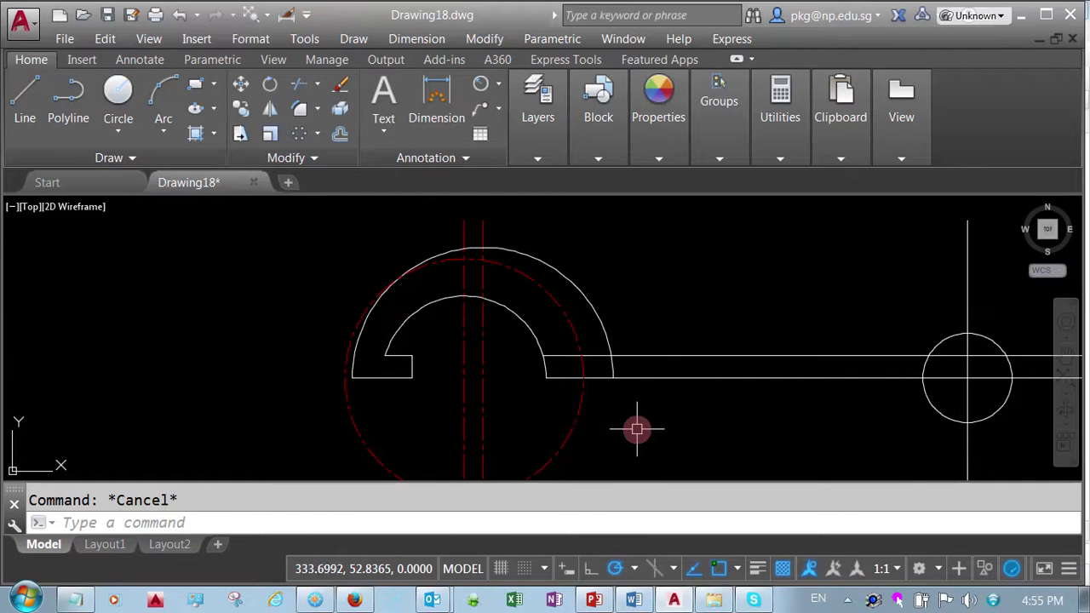
left_click(674, 357)
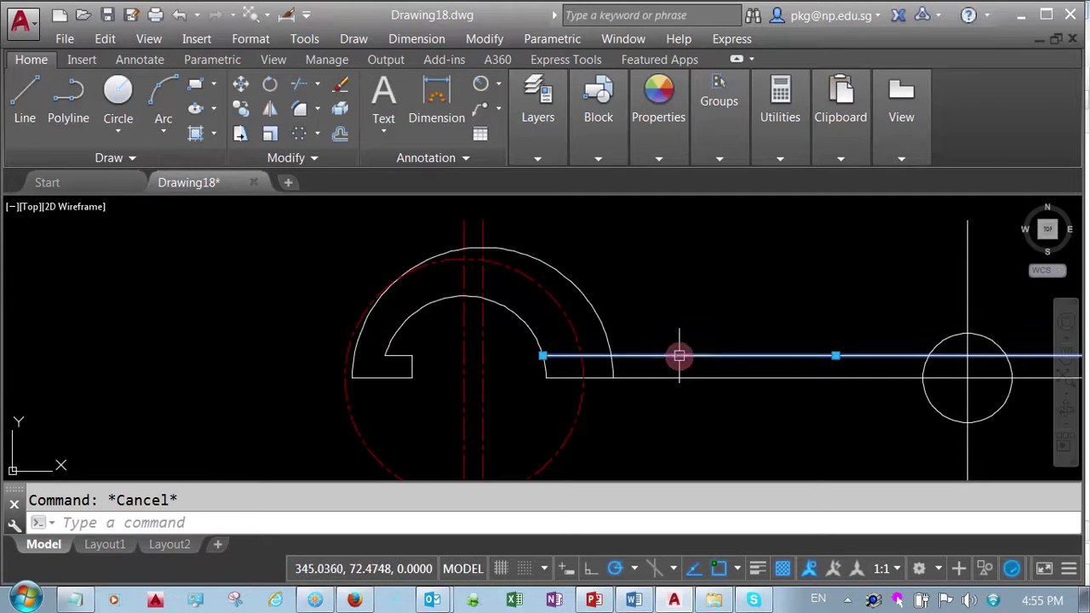
left_click(550, 161)
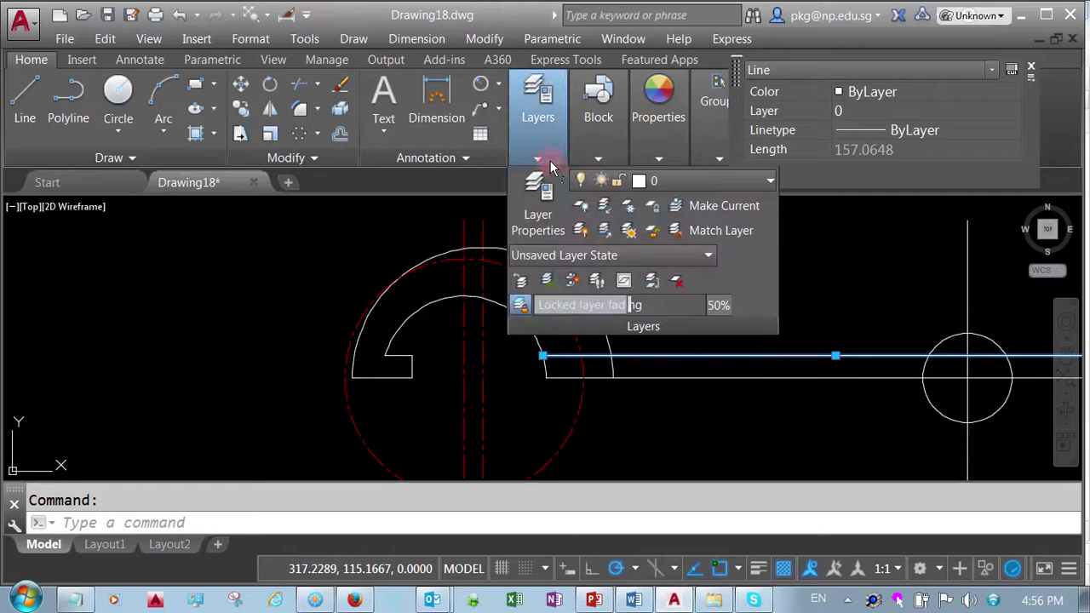
left_click(718, 182)
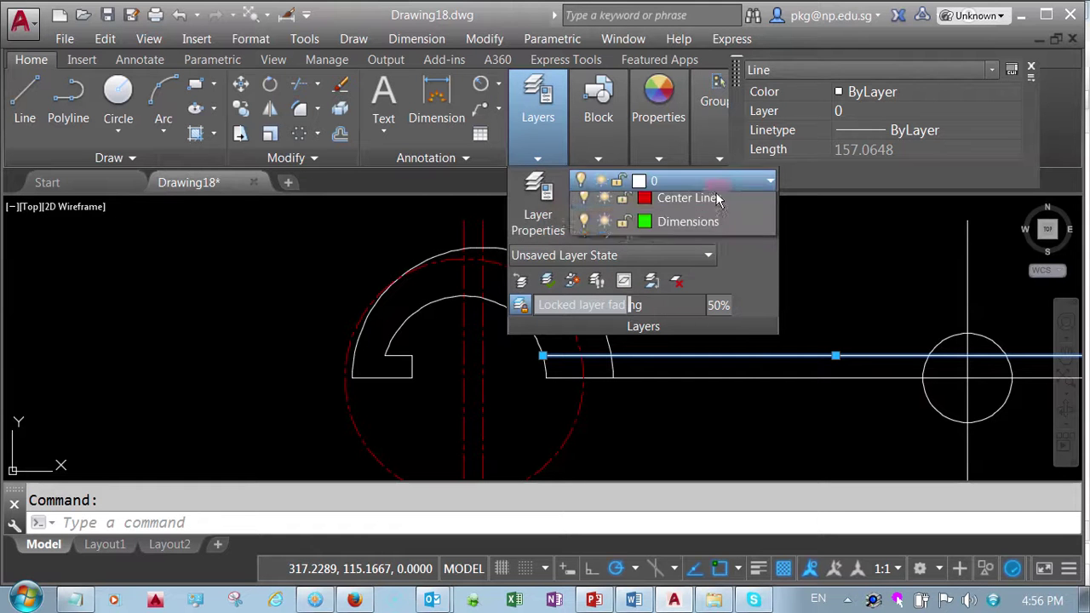
left_click(696, 226)
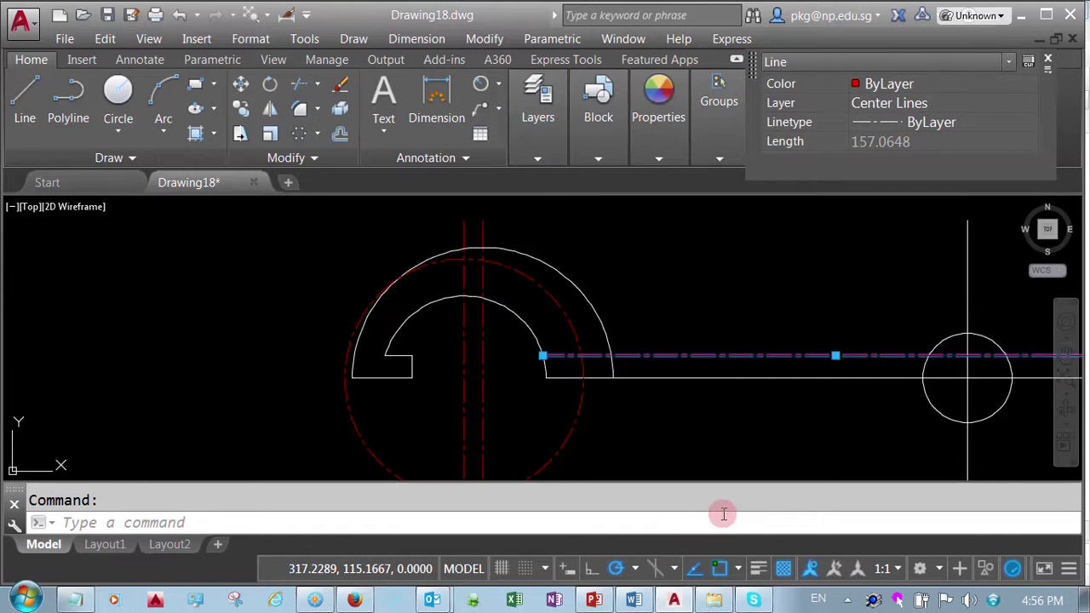
key("Escape")
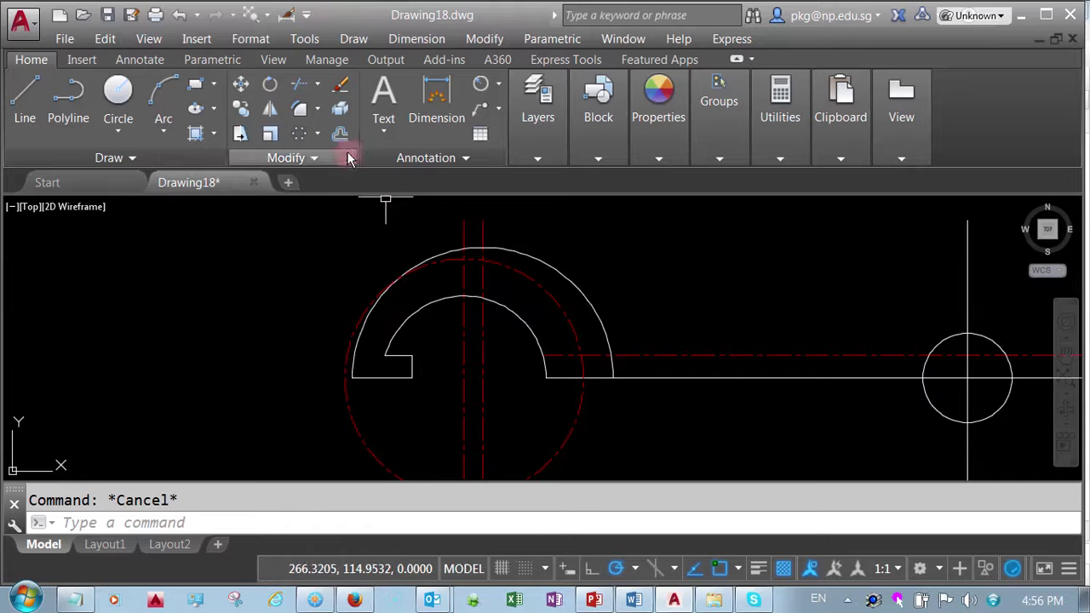
- Offset the horizontal handle line 3 units upward
left_click(340, 133)
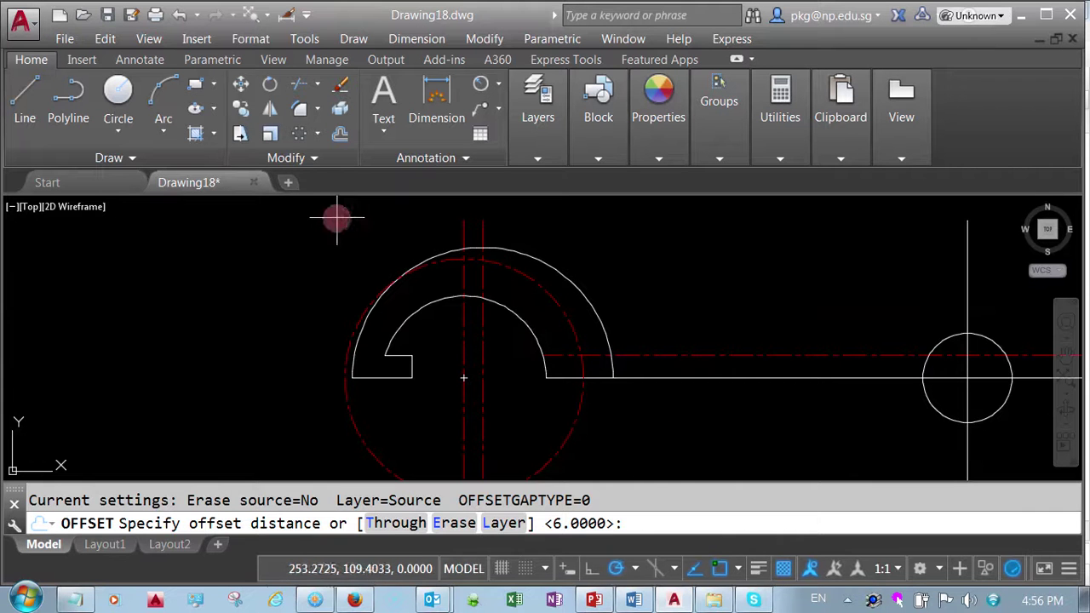
left_click(340, 133)
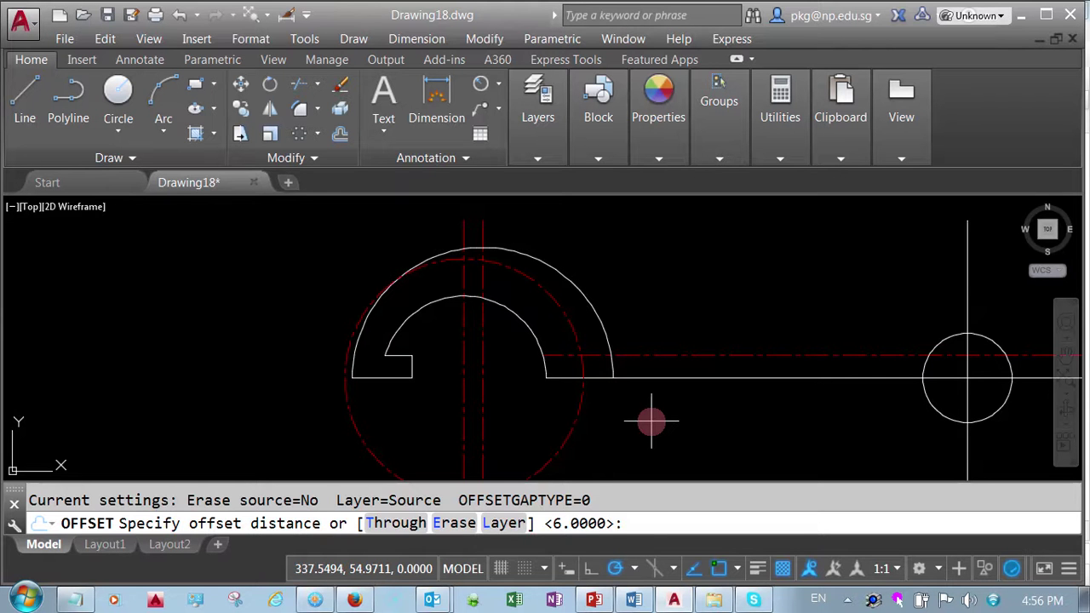
type("3")
key("Return")
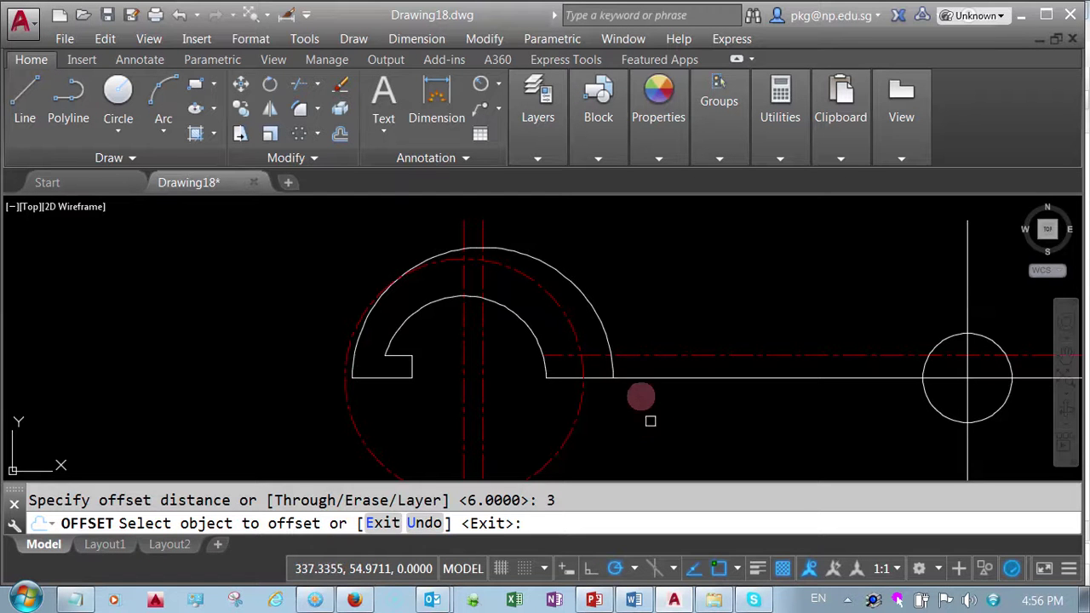
left_click(635, 378)
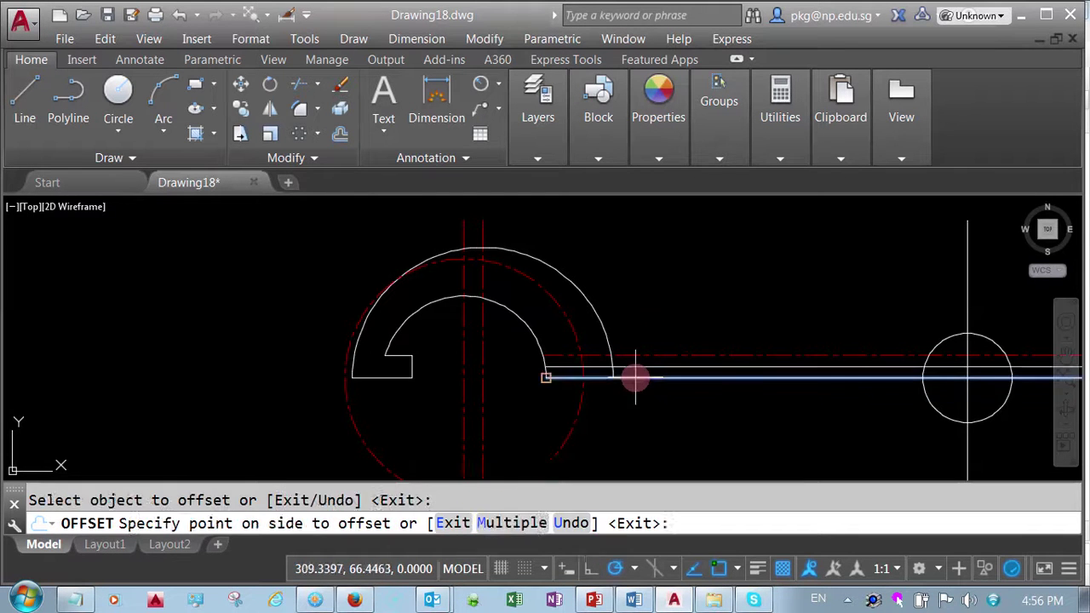
left_click(630, 322)
right_click(632, 315)
left_click(665, 325)
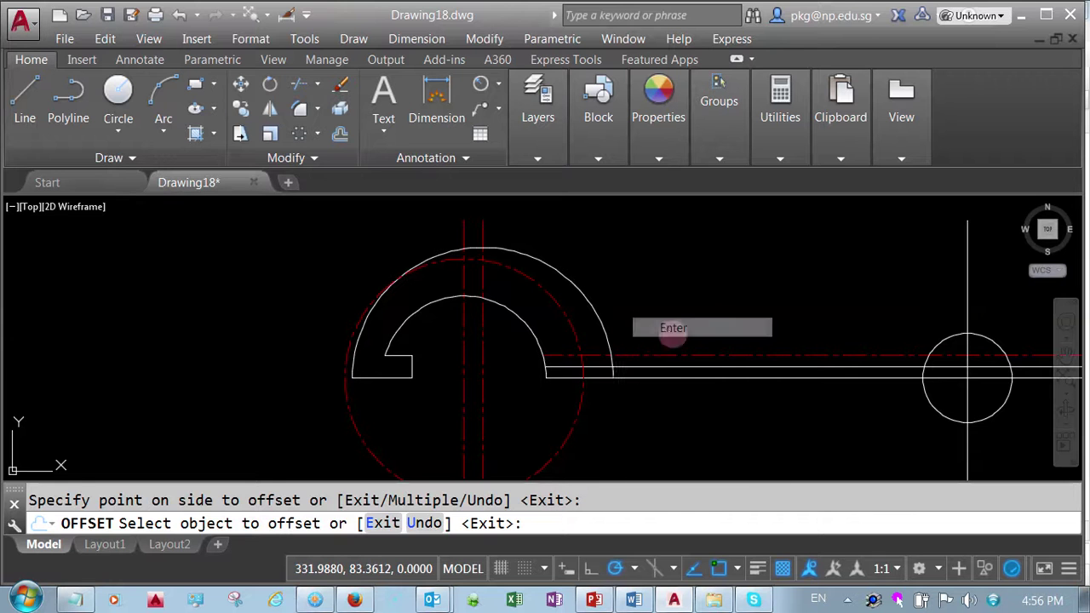
key("Escape")
- Move the new offset line onto the red Center Lines layer
left_click(671, 368)
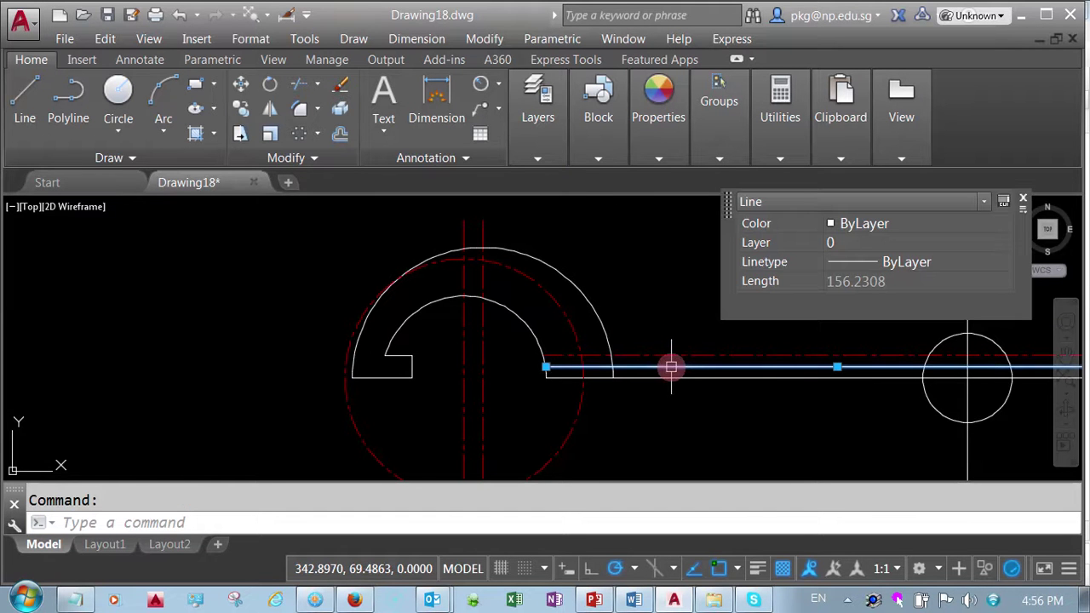
left_click(538, 159)
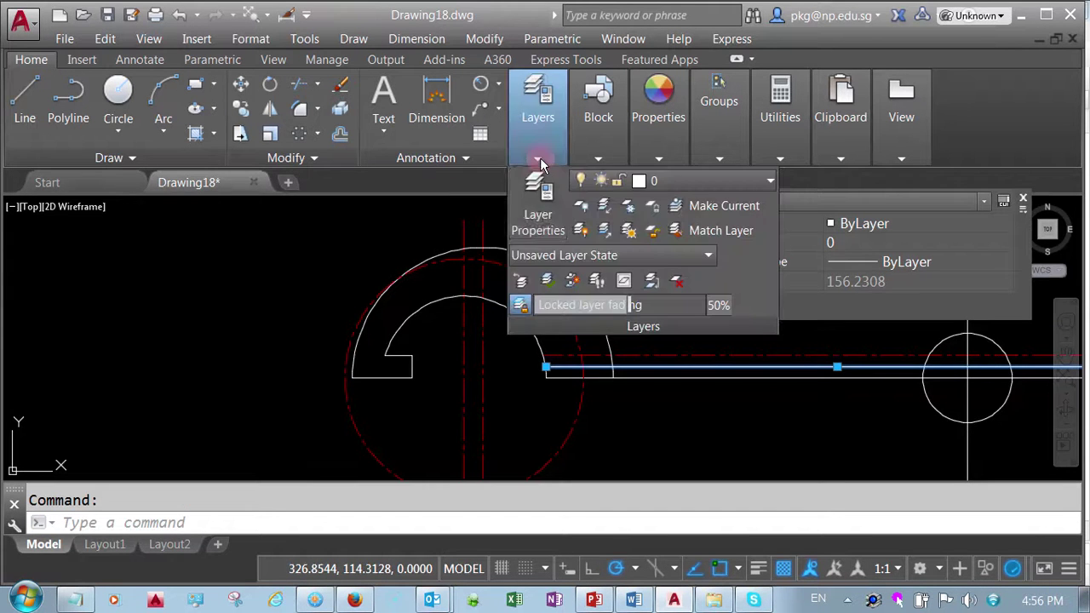
left_click(770, 181)
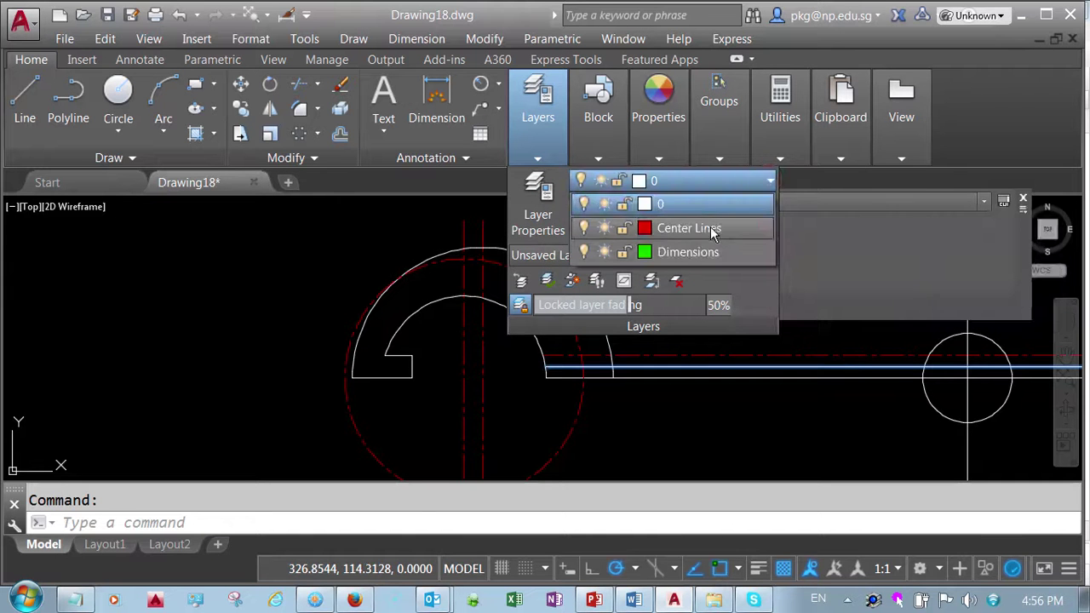
left_click(718, 228)
key("Escape")
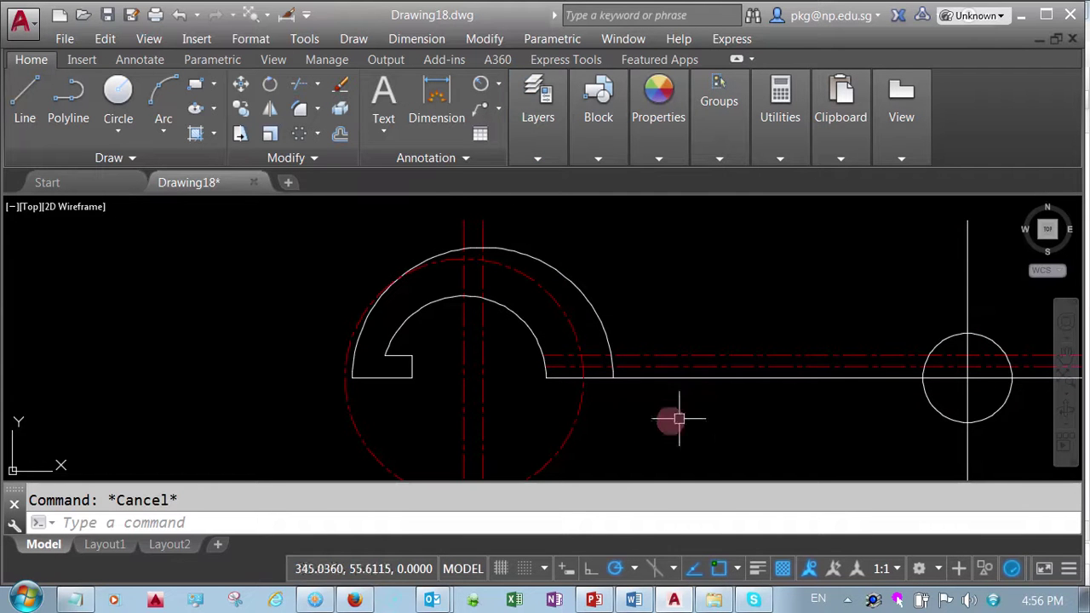
- Add an R32 radius dimension to the outer head arc
left_click(498, 83)
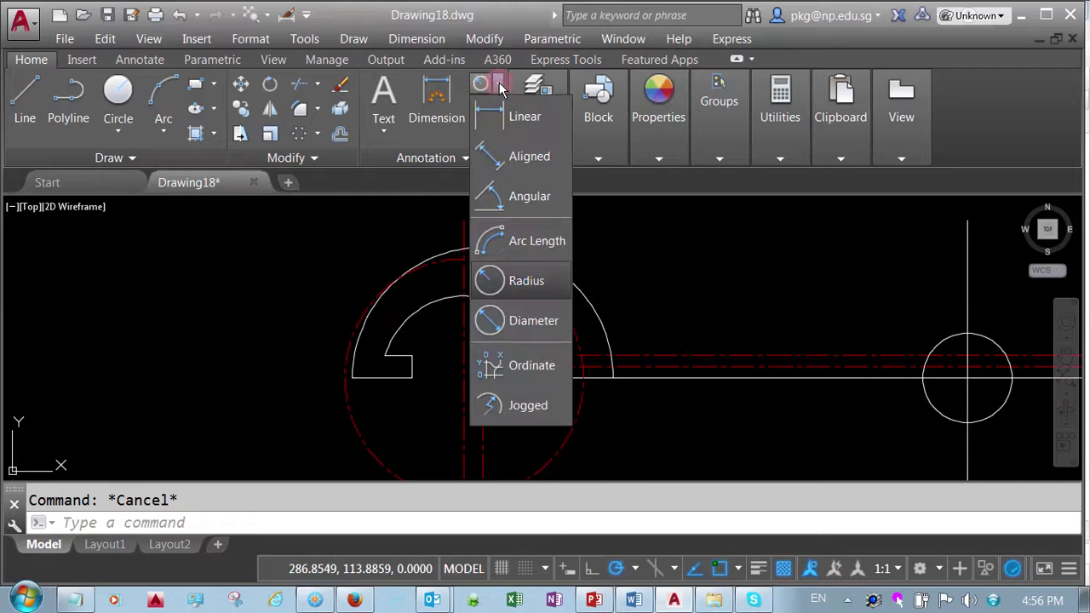
left_click(487, 281)
left_click(567, 312)
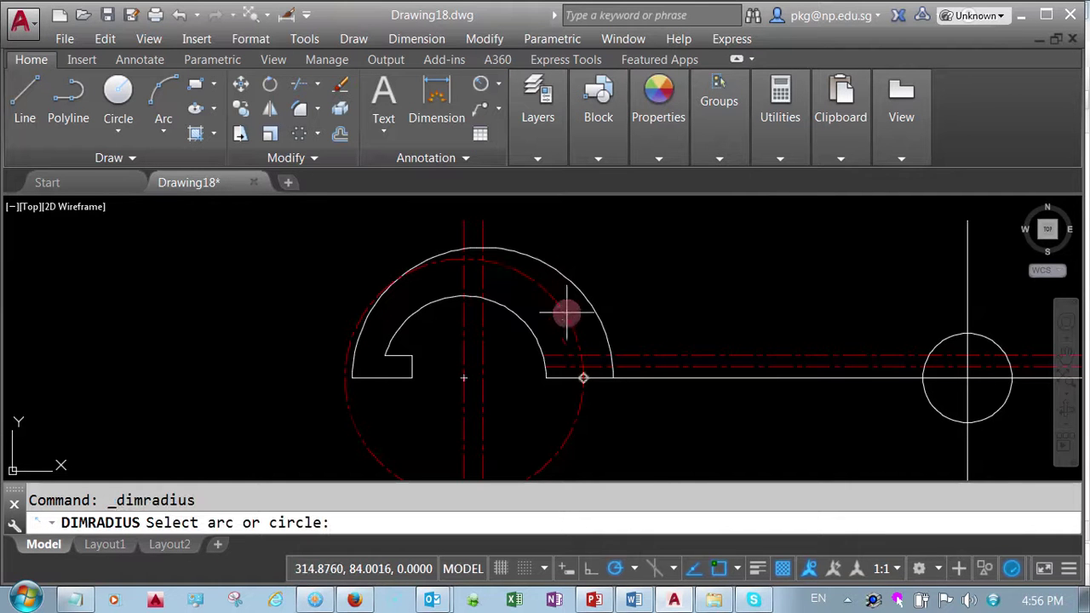
left_click(600, 269)
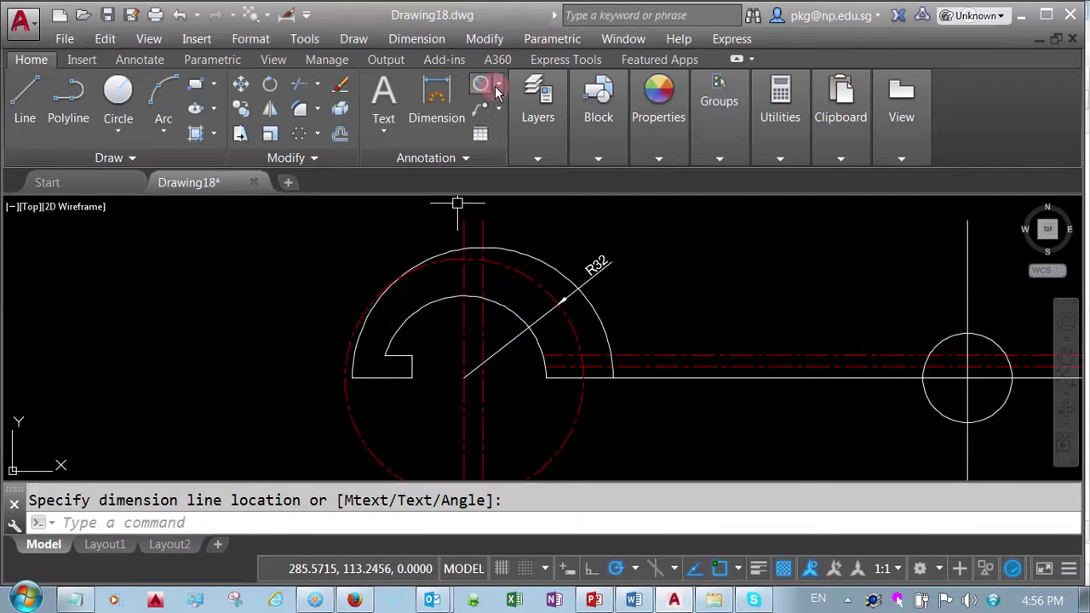
- Add a vertical linear dimension of 3 across the two parallel handle lines
left_click(499, 85)
left_click(523, 114)
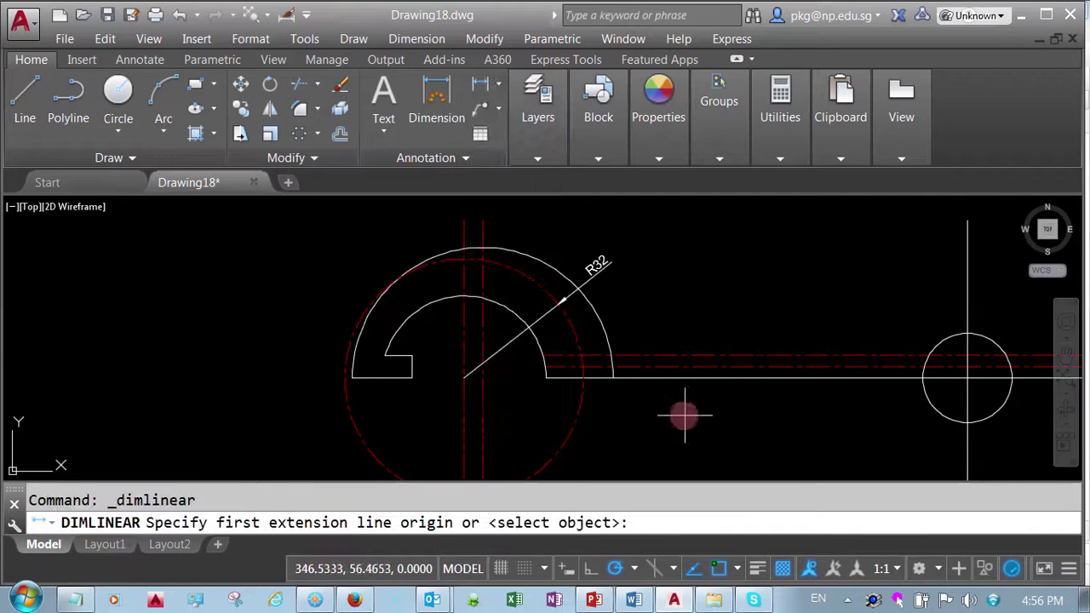
left_click(546, 378)
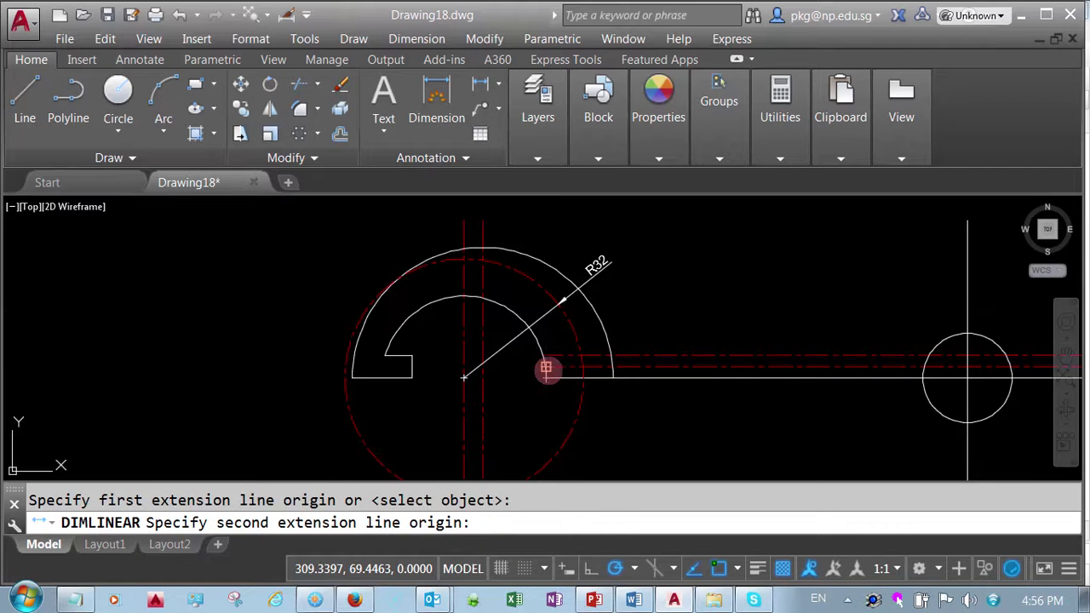
left_click(546, 368)
left_click(516, 377)
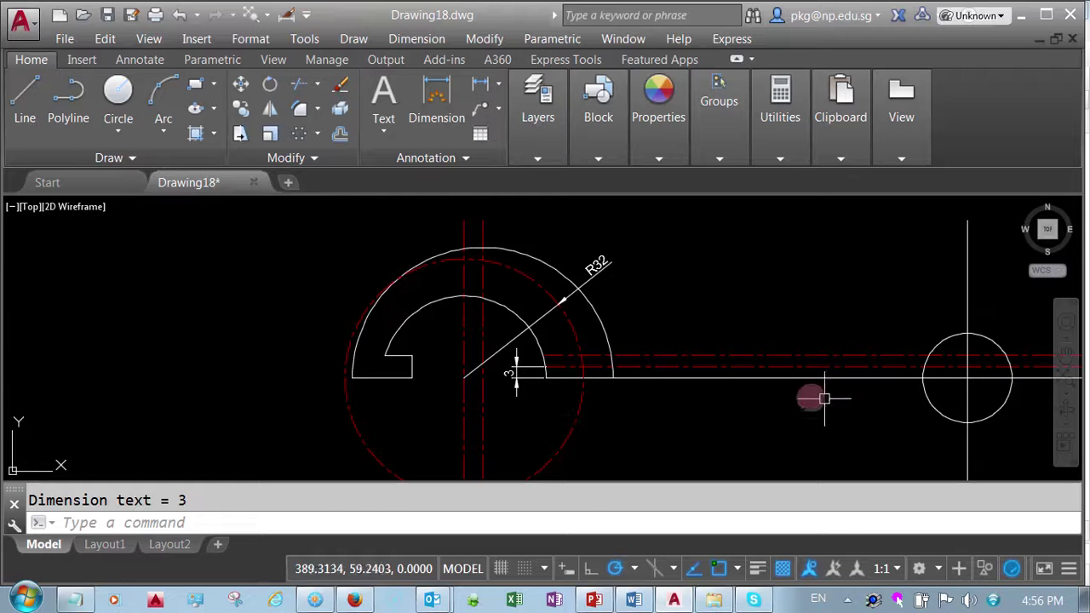
- Draw a radius-10 circle centred where the centre line crosses the dashed red circle
left_click(111, 139)
left_click(108, 162)
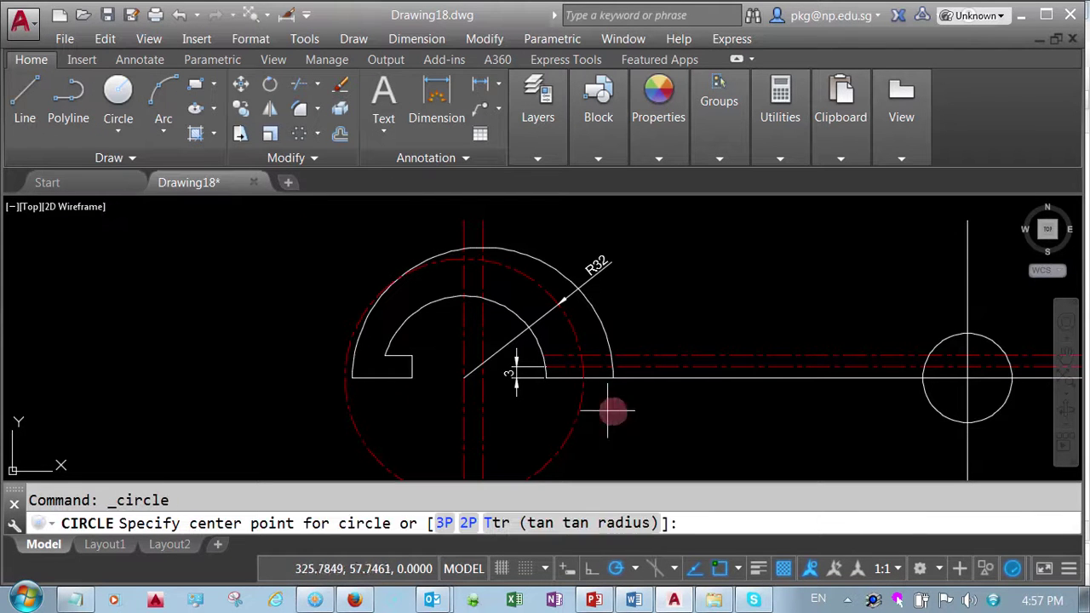
left_click(582, 366)
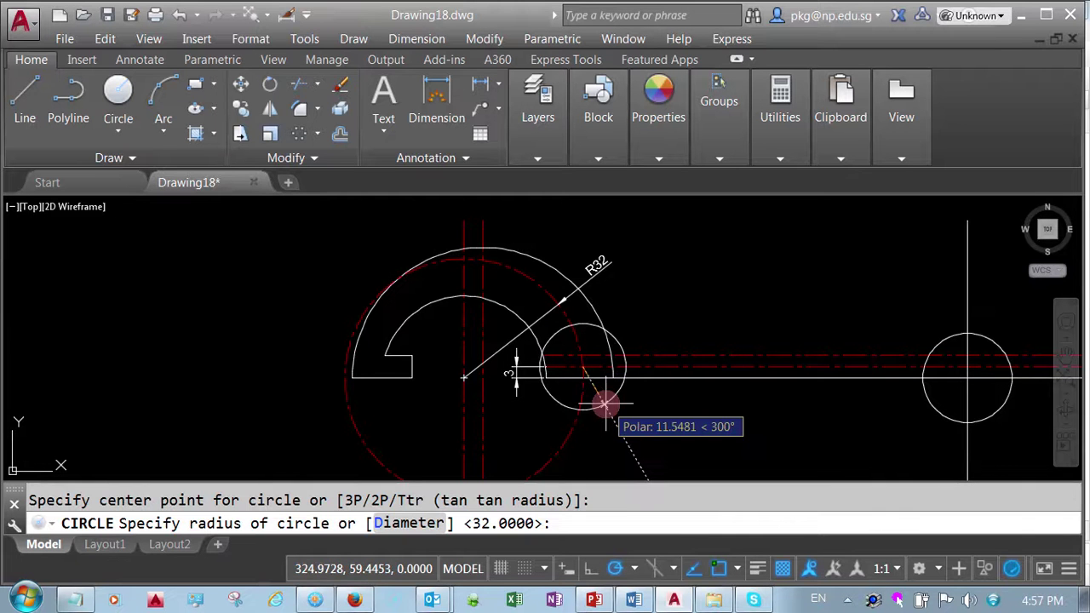
type("10")
key("Return")
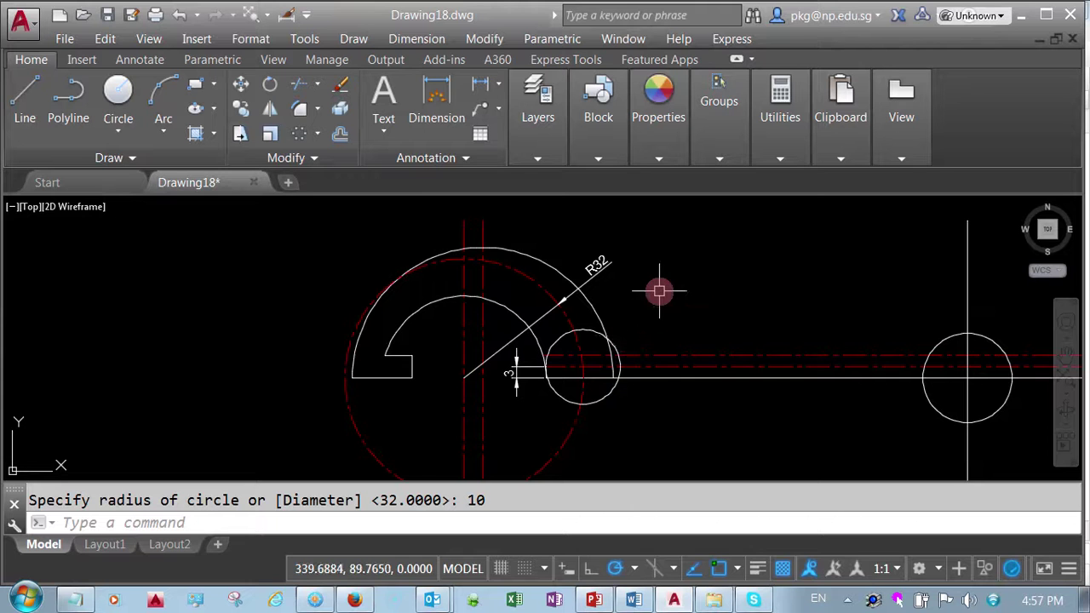
scroll(641, 397, "down", 2)
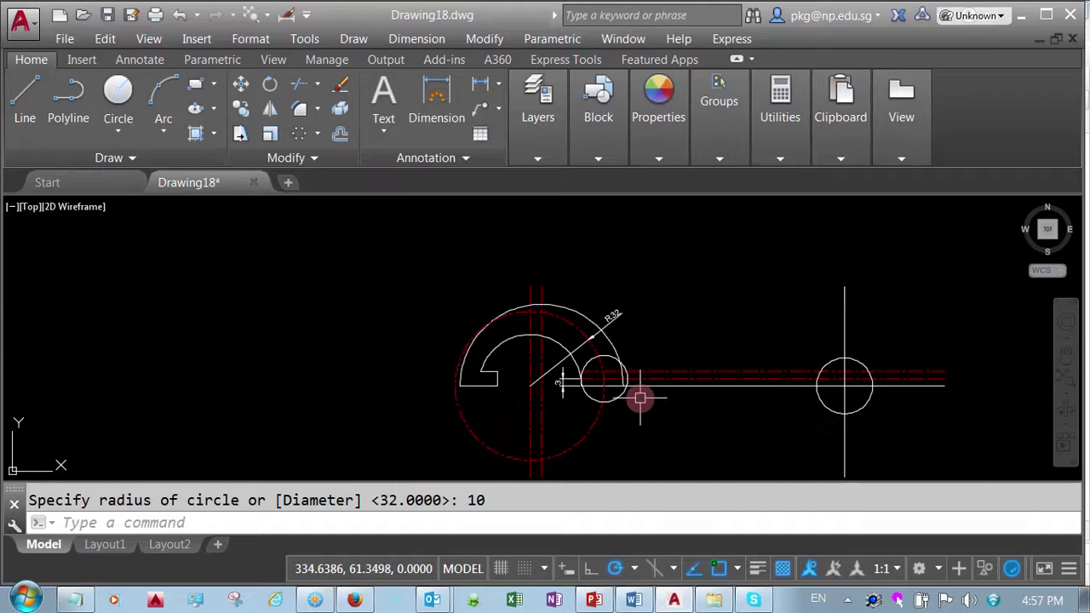
scroll(641, 398, "up", 2)
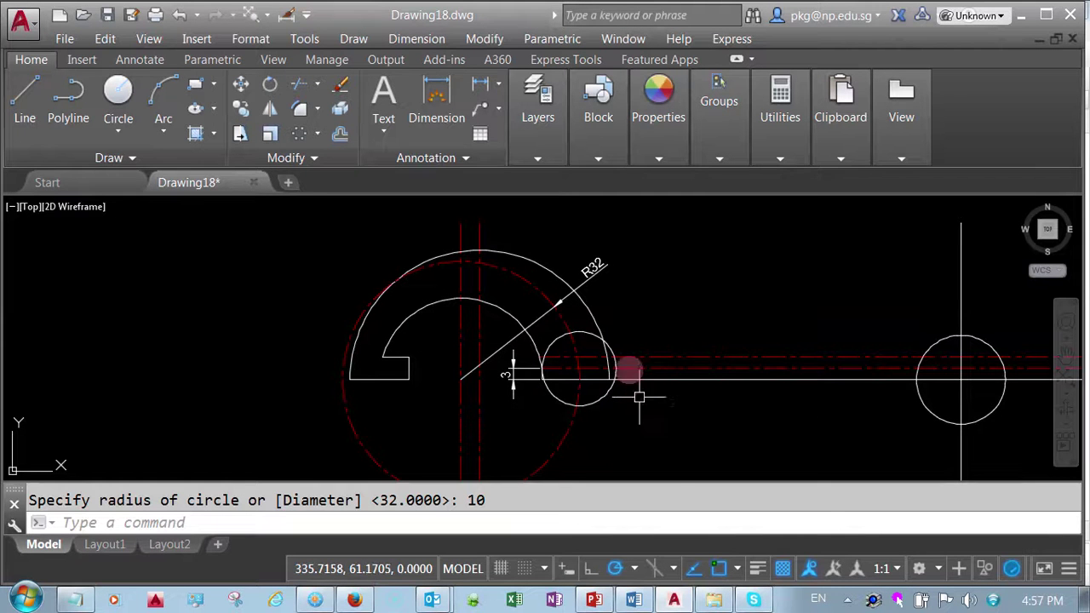
- Draw a line tangent to the right-hand circle and the radius-10 circle
left_click(24, 95)
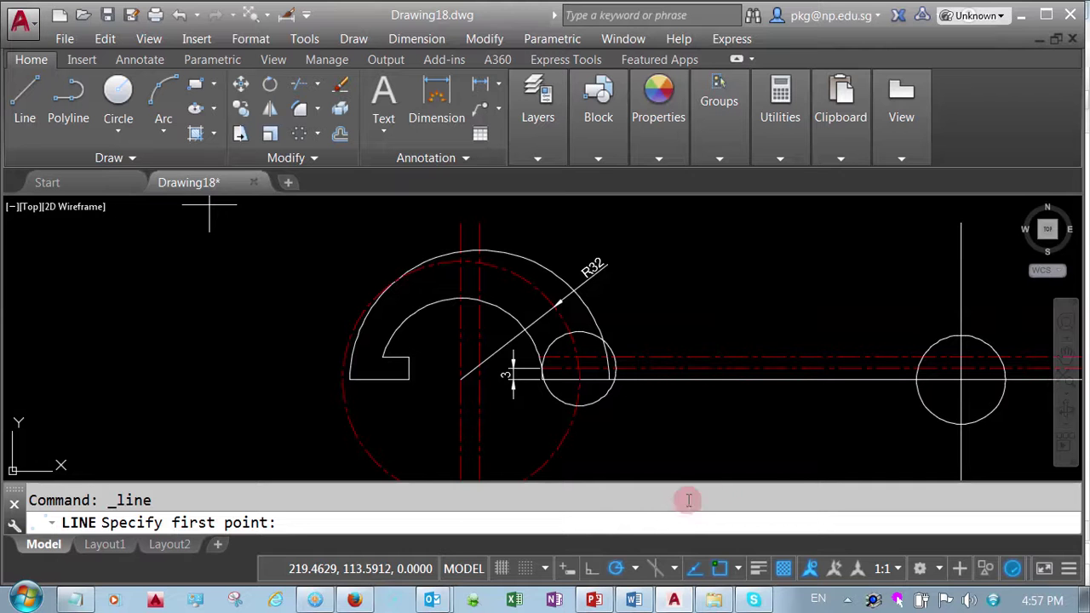
right_click(743, 457, "shift")
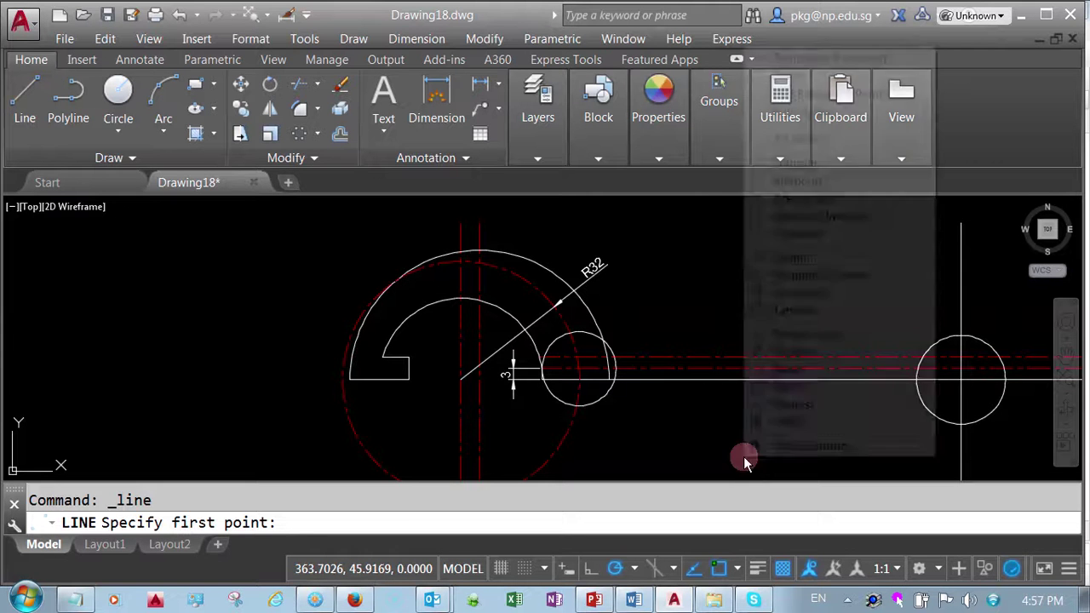
left_click(795, 311)
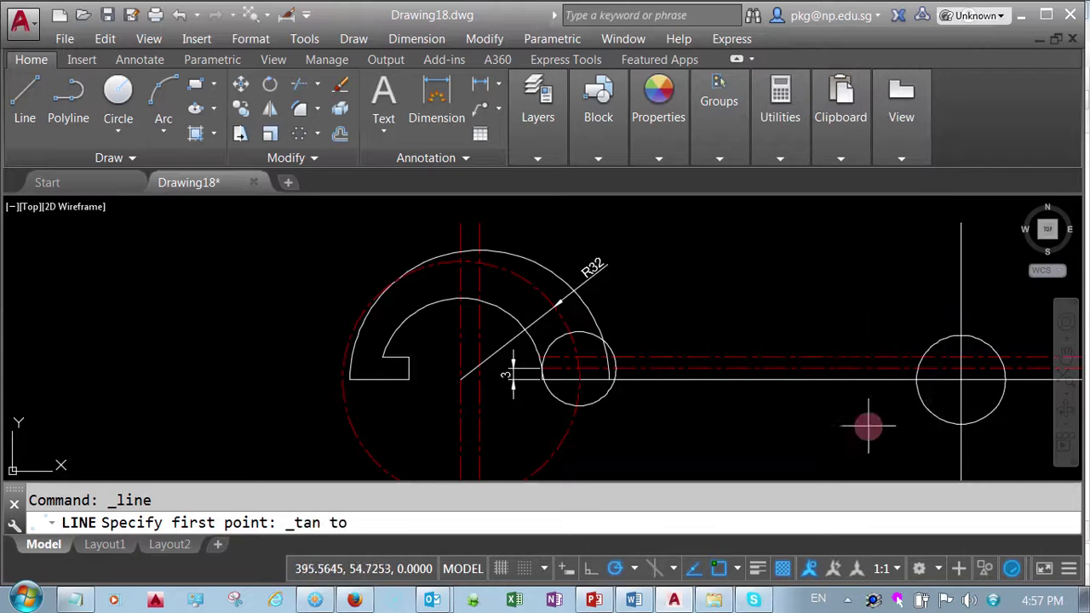
left_click(944, 420)
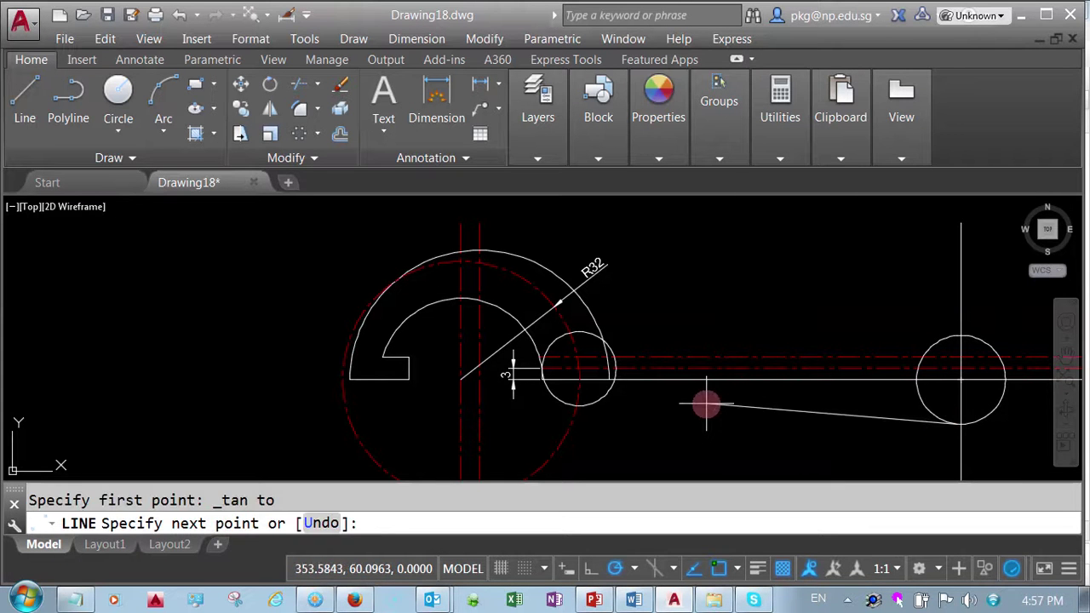
right_click(707, 407, "shift")
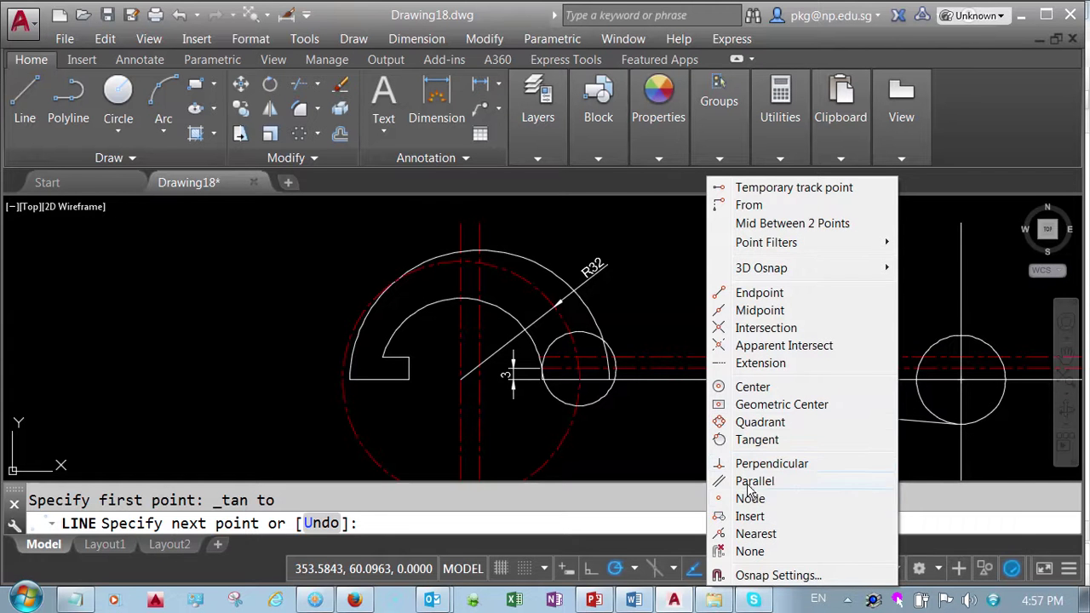
left_click(759, 441)
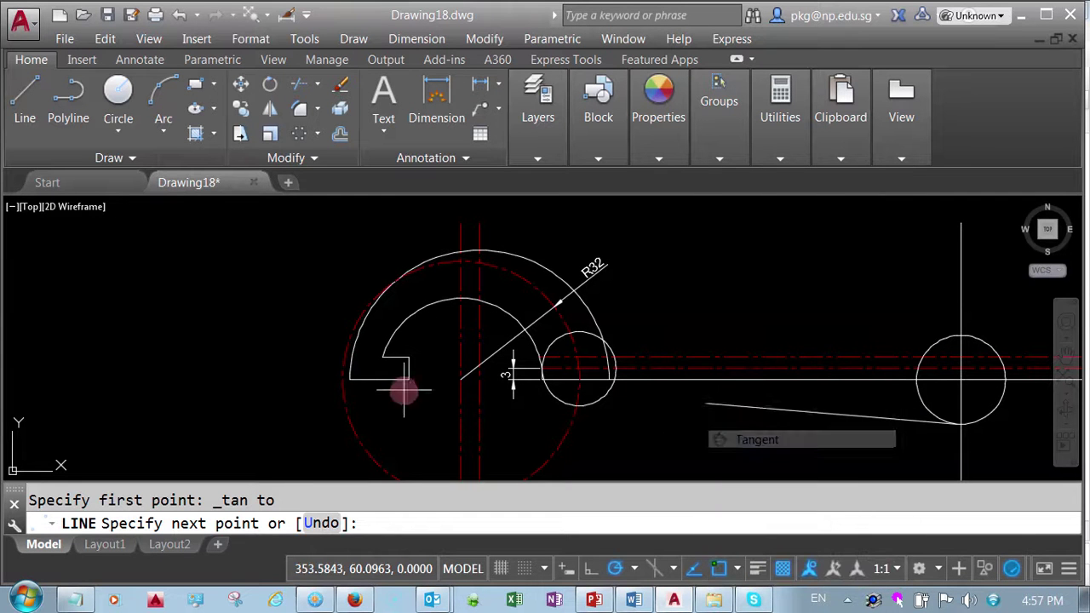
left_click(593, 405)
right_click(592, 406)
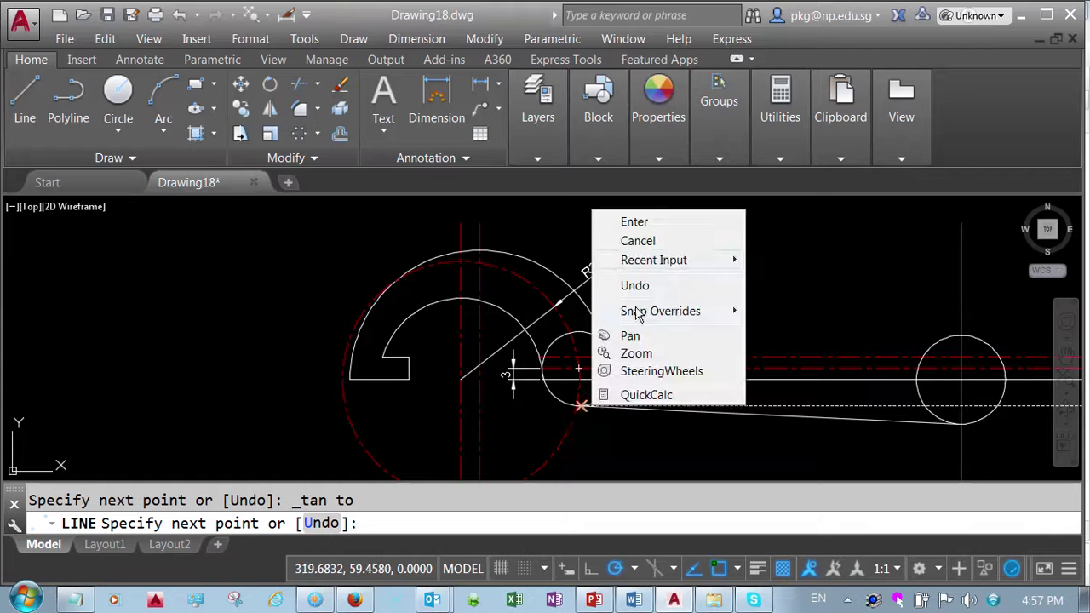
left_click(634, 223)
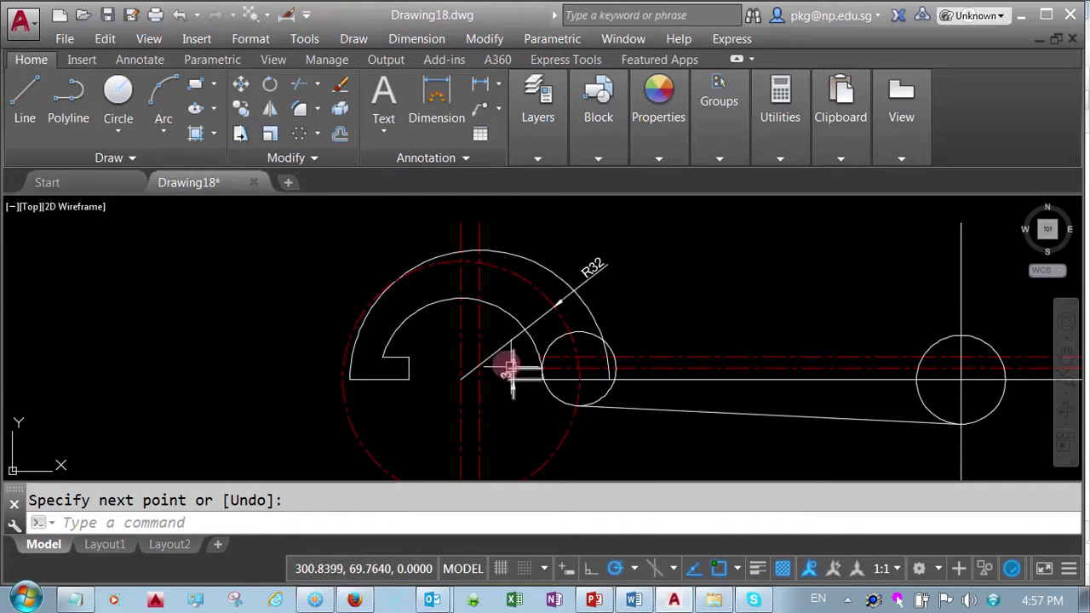
scroll(579, 360, "up", 4)
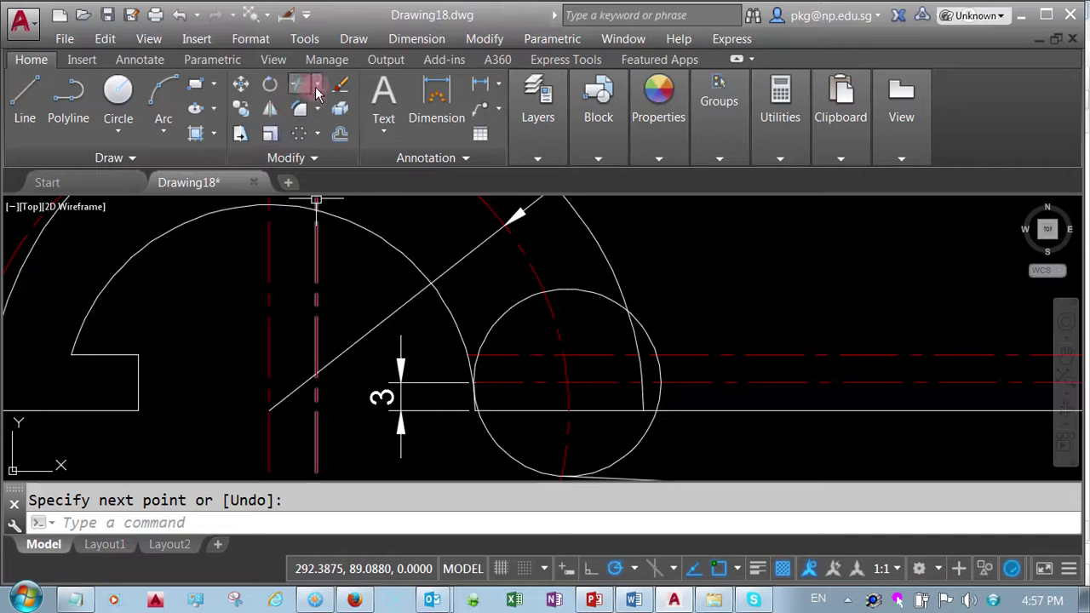
- Trim the inner arc's pieces above the centreline near the arc-line junction
type("tr")
key("Return")
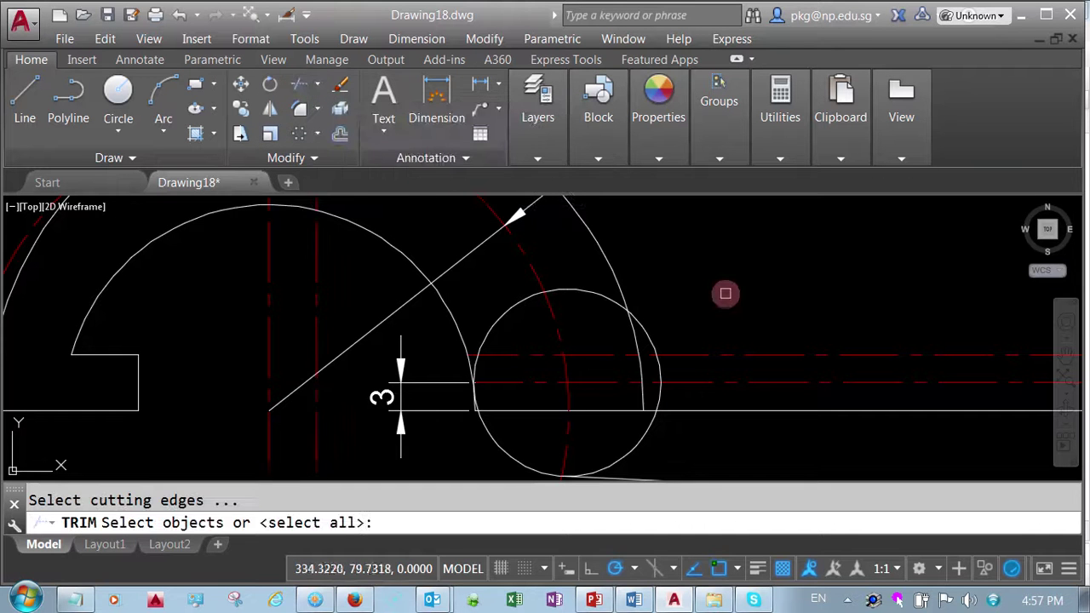
right_click(720, 298)
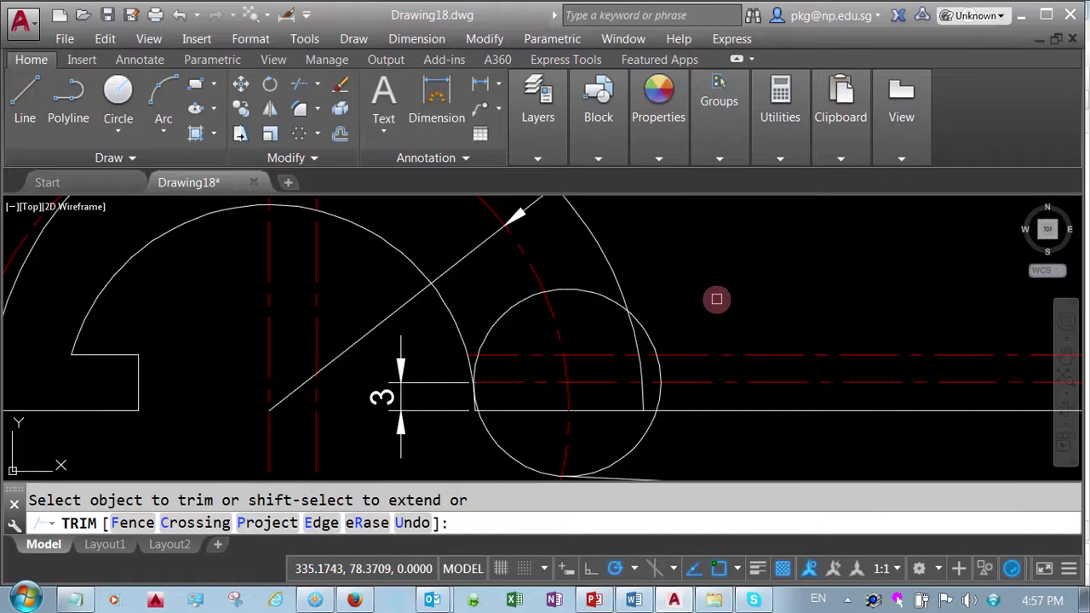
middle_click_drag(671, 433, 674, 401)
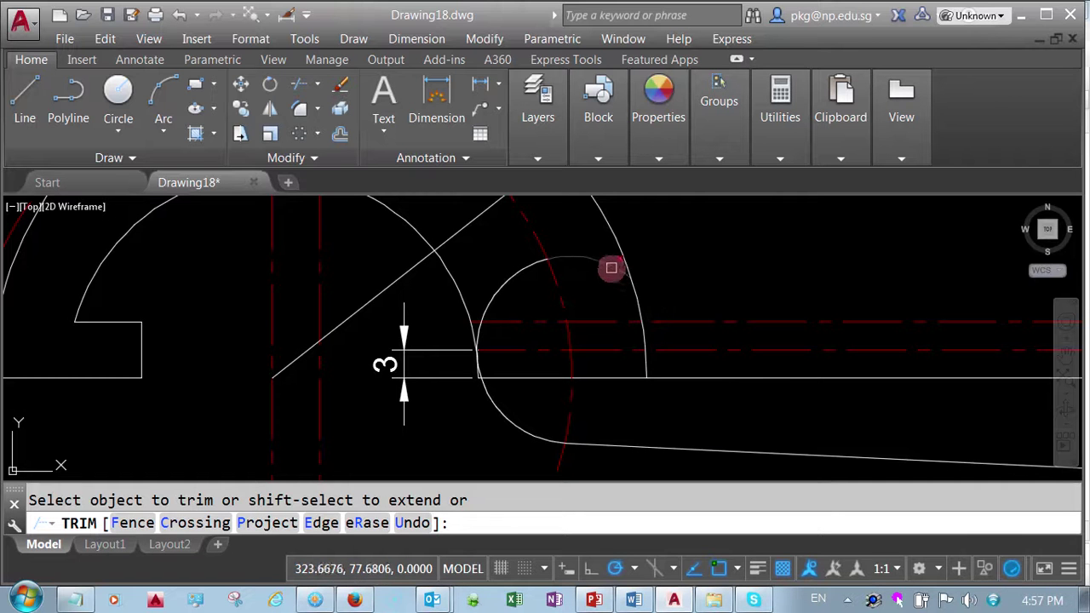
left_click(526, 264)
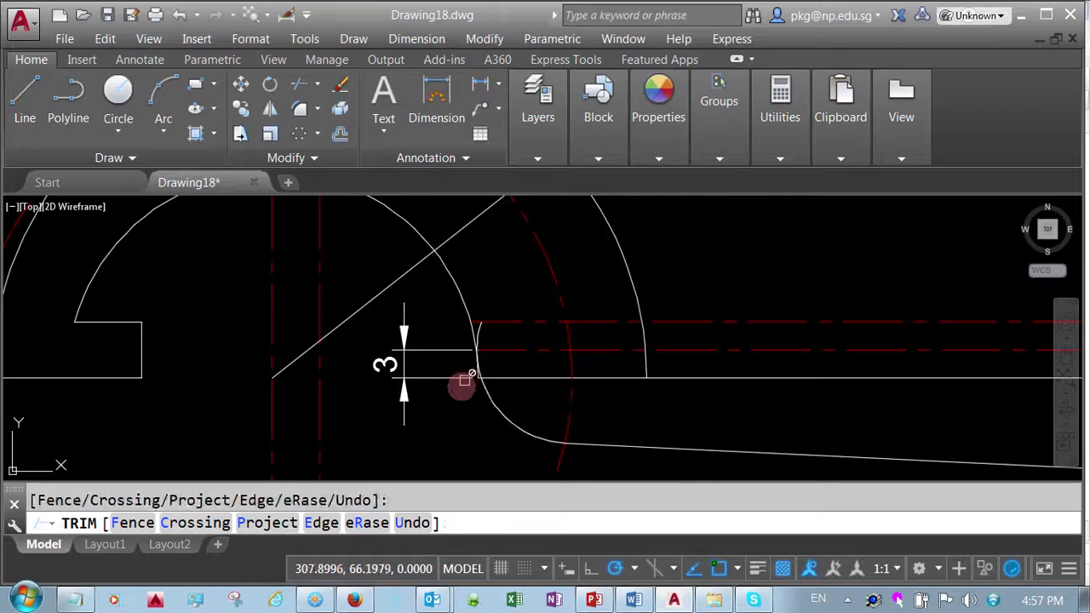
scroll(460, 386, "up", 4)
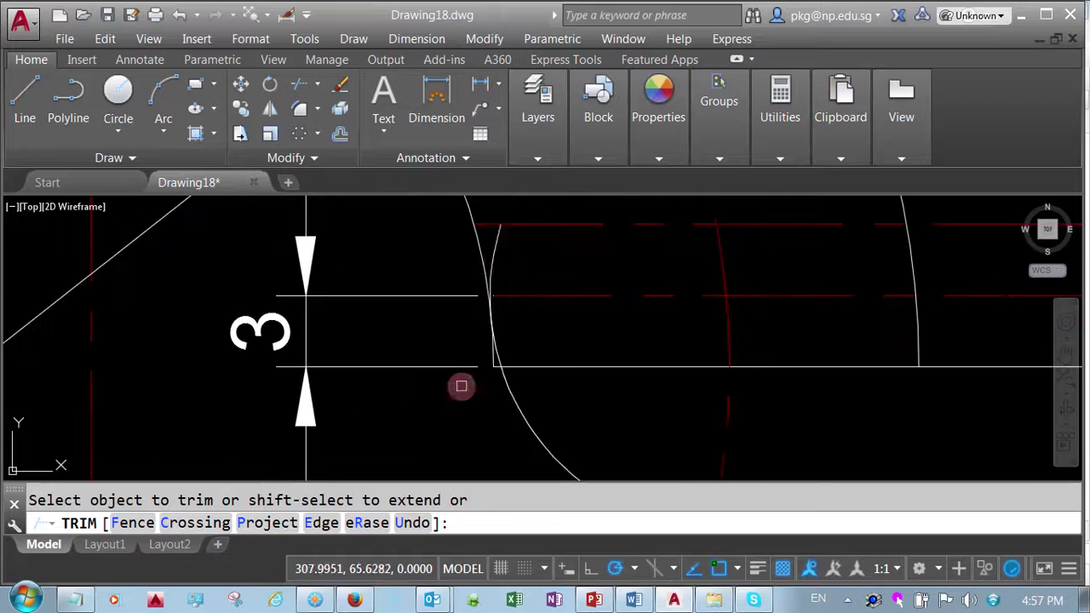
left_click(497, 261)
scroll(477, 375, "up", 7)
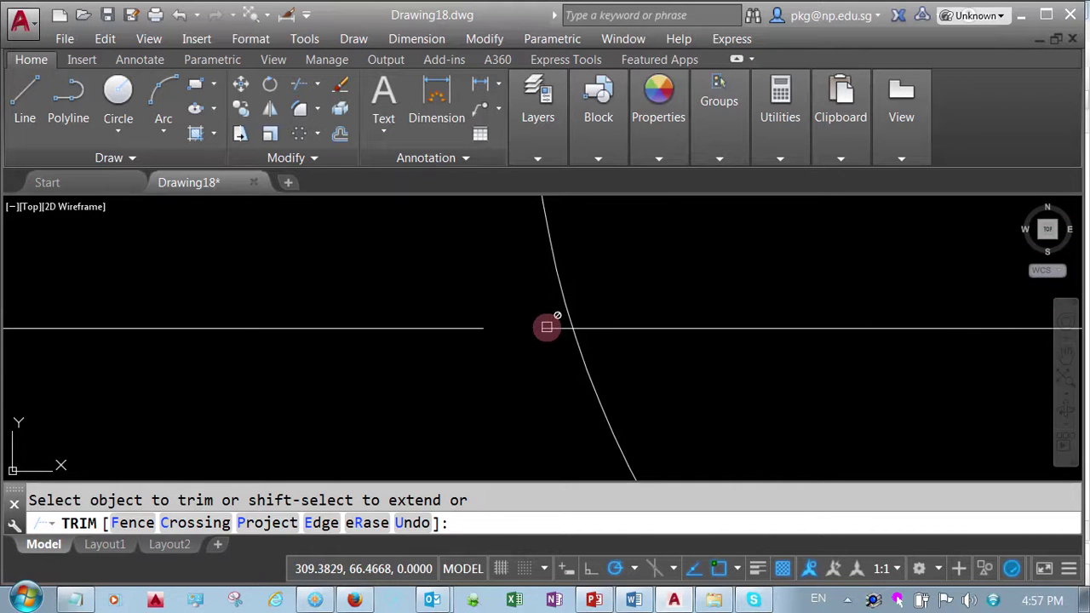
- Trim the remaining excess segment so the radius-10 circle becomes a fillet arc
left_click(547, 327)
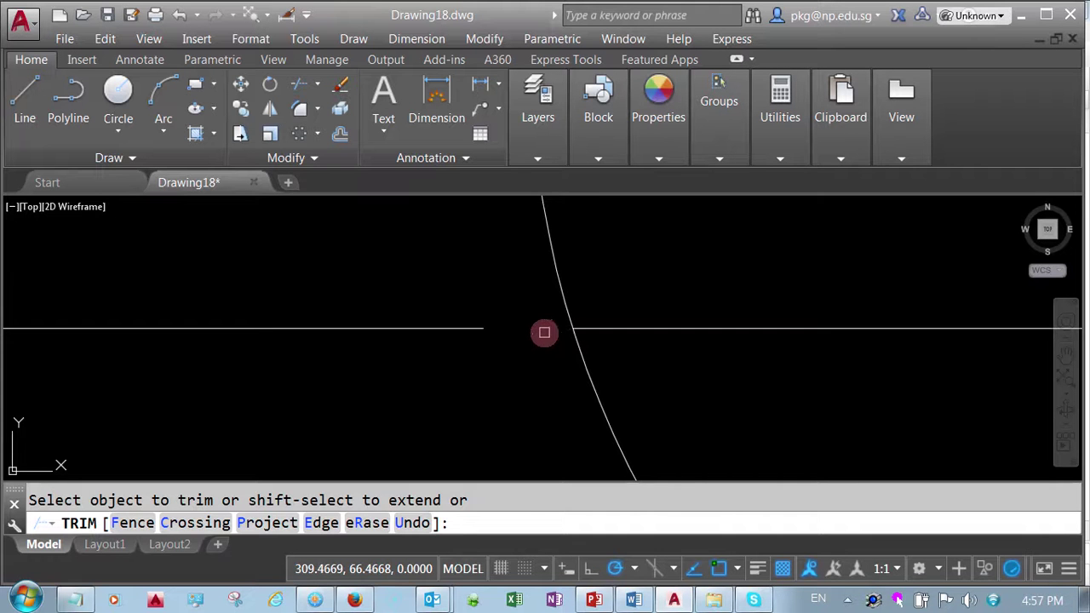
scroll(533, 345, "down", 1)
scroll(526, 351, "down", 2)
scroll(523, 350, "down", 2)
scroll(523, 352, "down", 1)
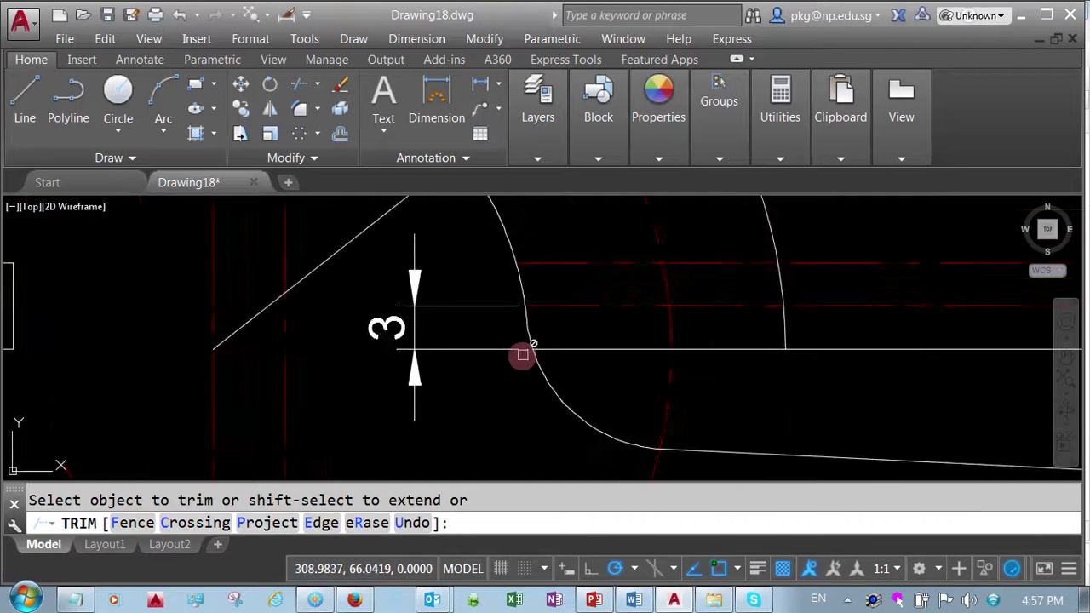
scroll(522, 355, "down", 2)
middle_click_drag(664, 448, 592, 469)
right_click(629, 411)
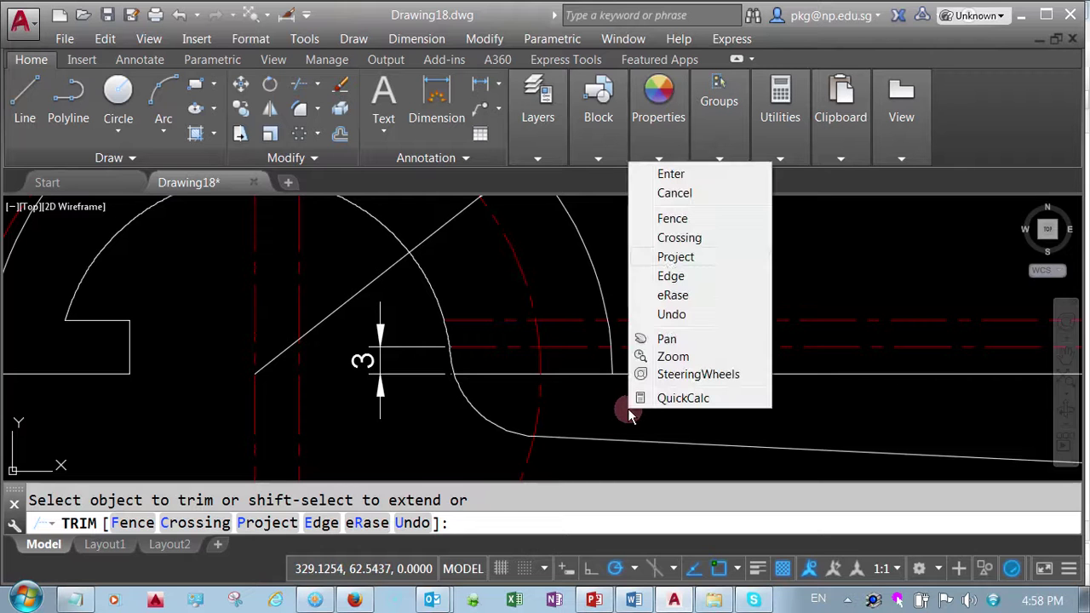
left_click(669, 182)
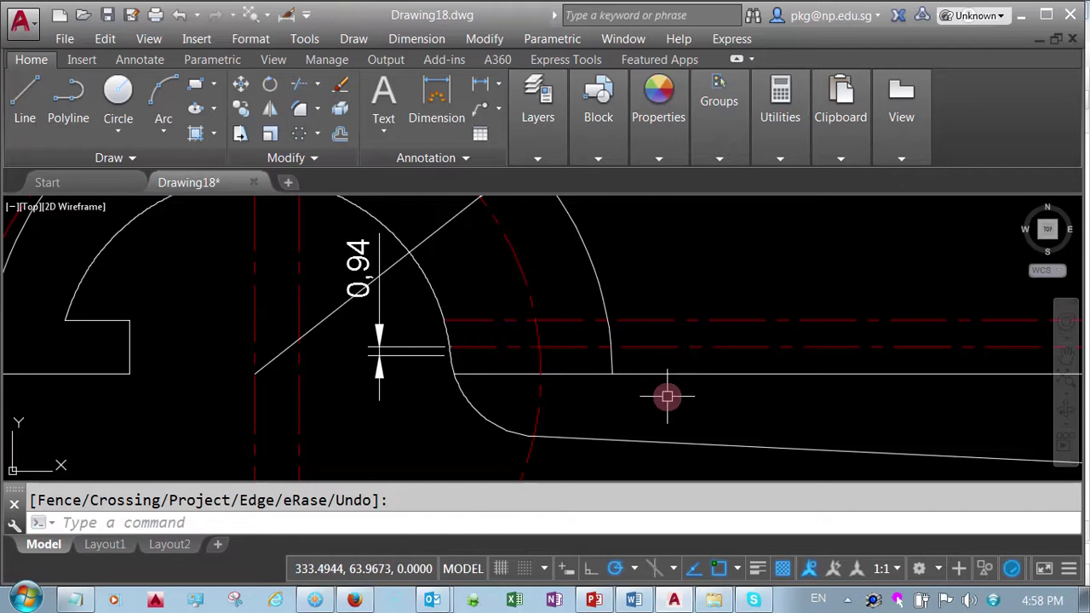
scroll(667, 397, "down", 2)
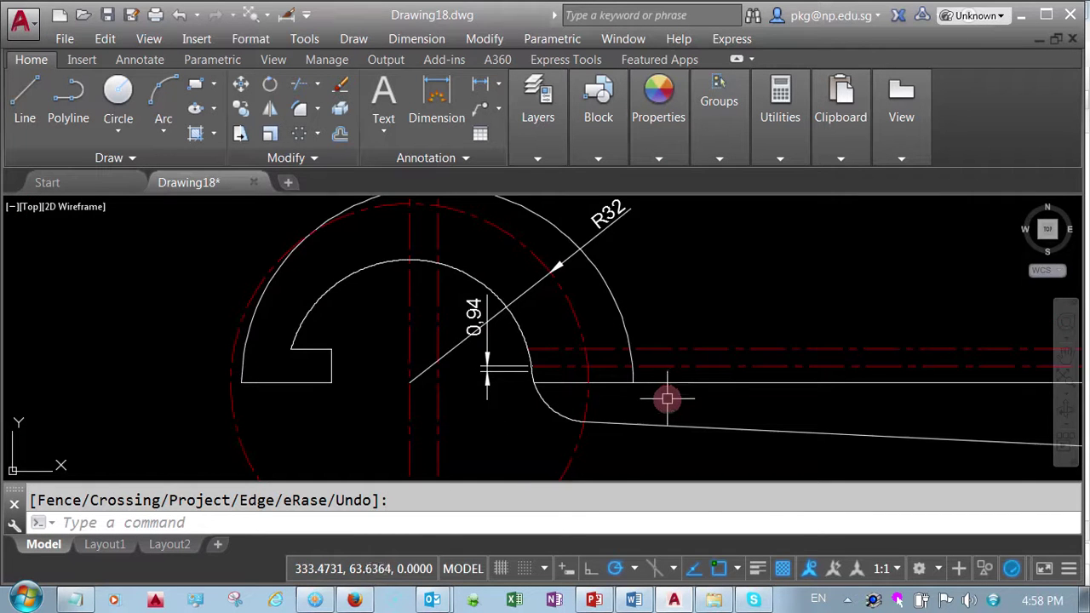
scroll(667, 398, "down", 2)
scroll(667, 398, "up", 2)
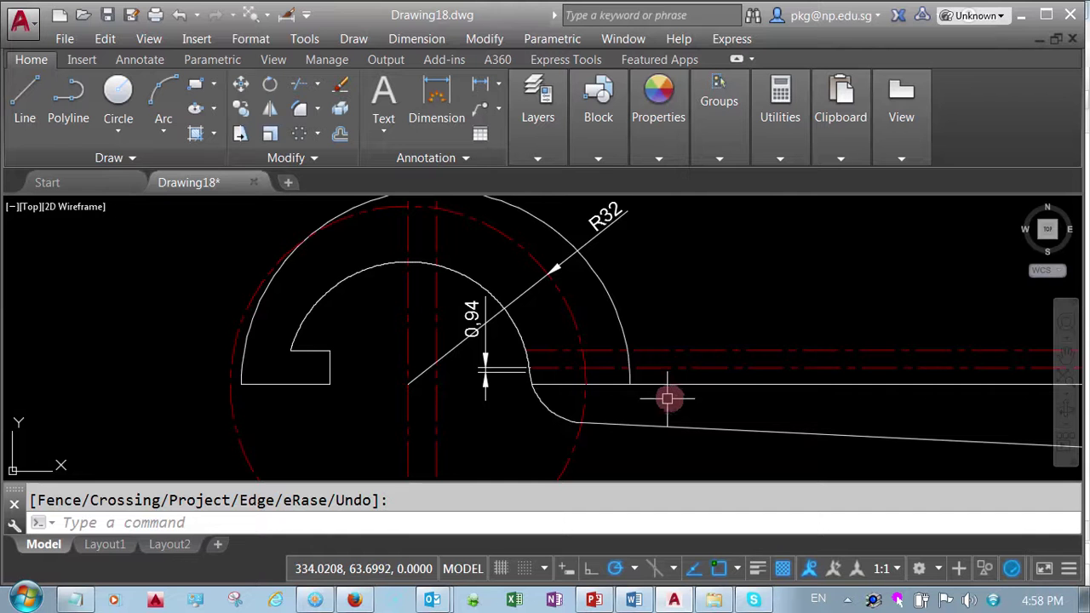
- Move the 155.9112-long horizontal line onto the red Center Lines layer
left_click(673, 385)
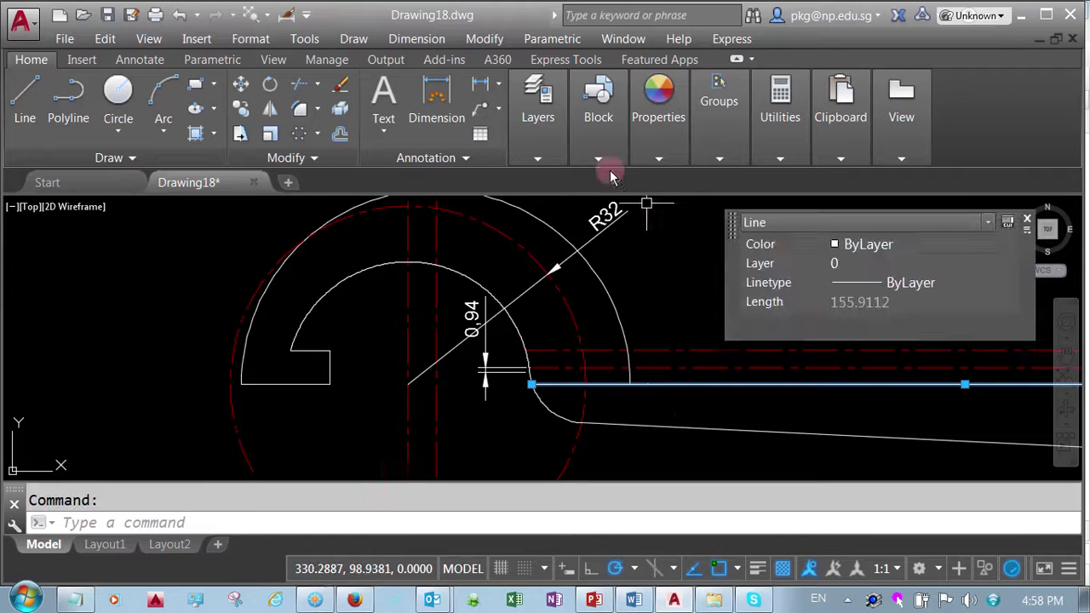
left_click(549, 156)
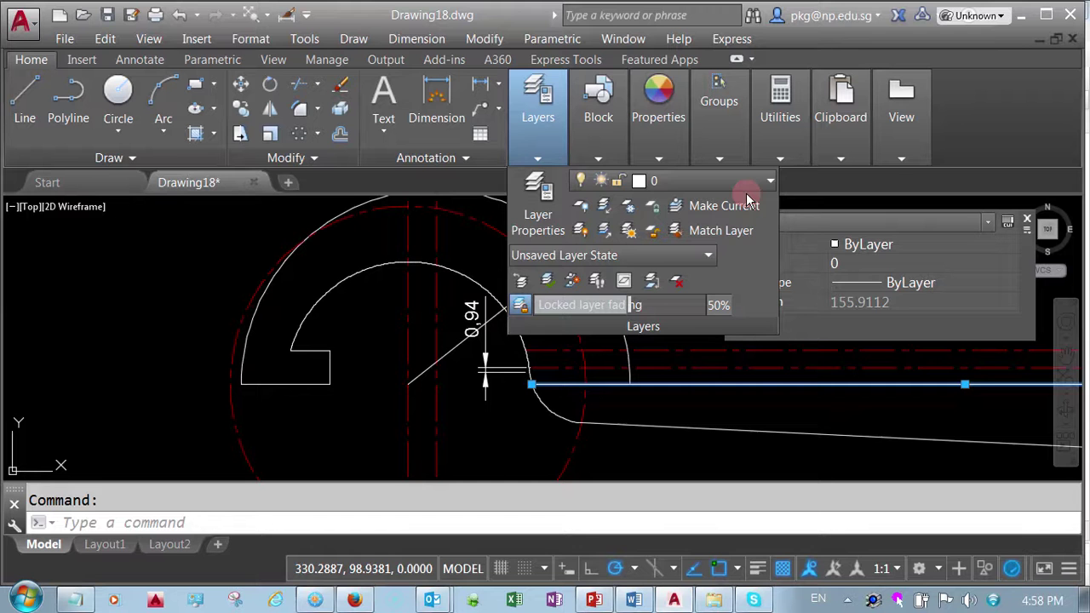
left_click(771, 183)
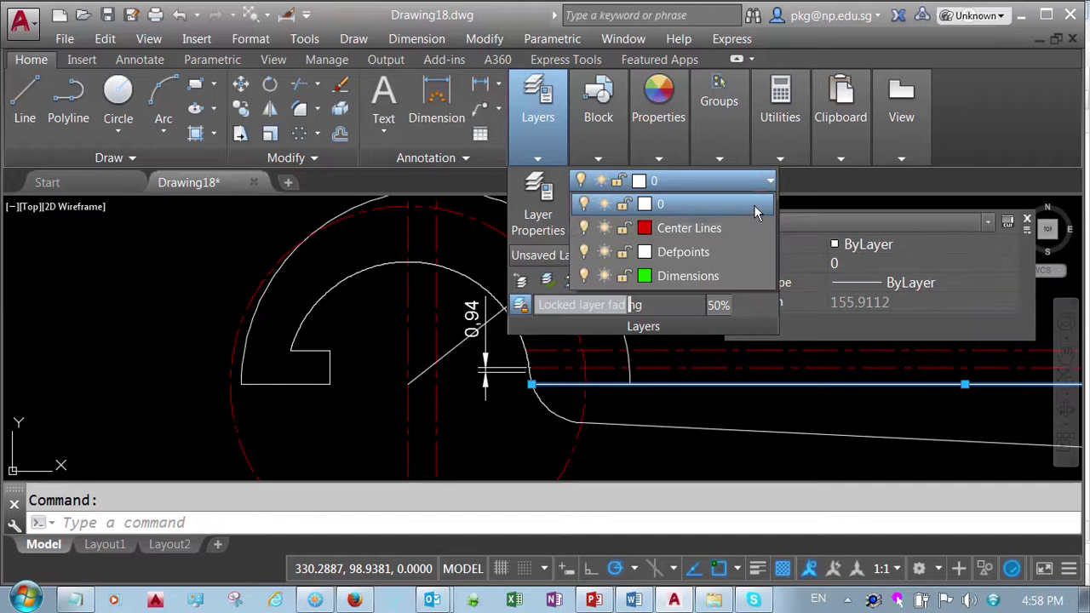
left_click(732, 224)
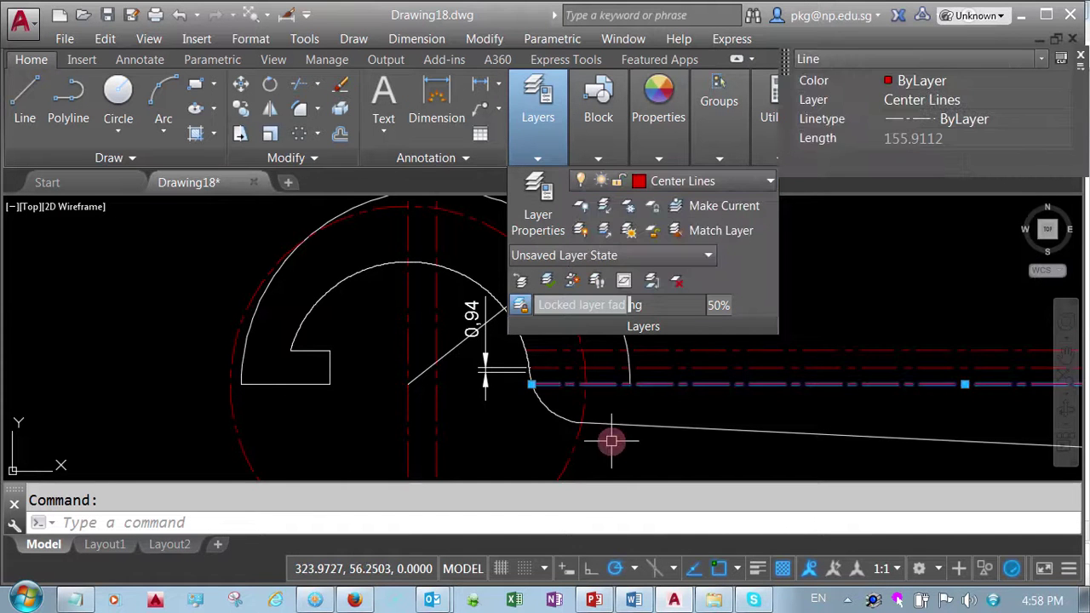
key("Escape")
- Erase the R32 radius and 0.94 gap dimensions using a crossing selection
left_click(519, 399)
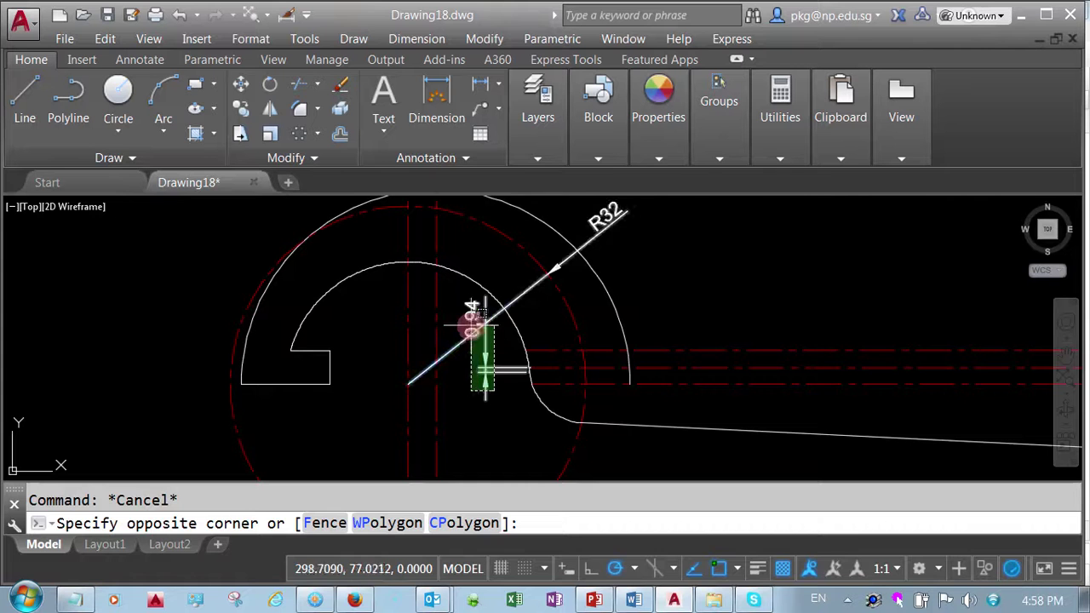
left_click(496, 335)
right_click(702, 327)
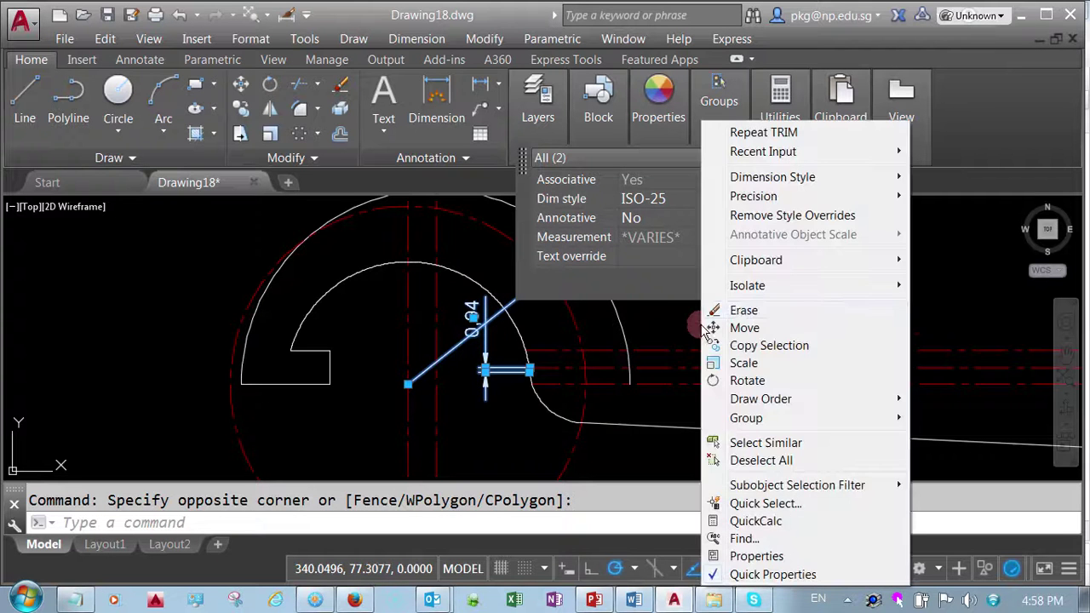
left_click(737, 312)
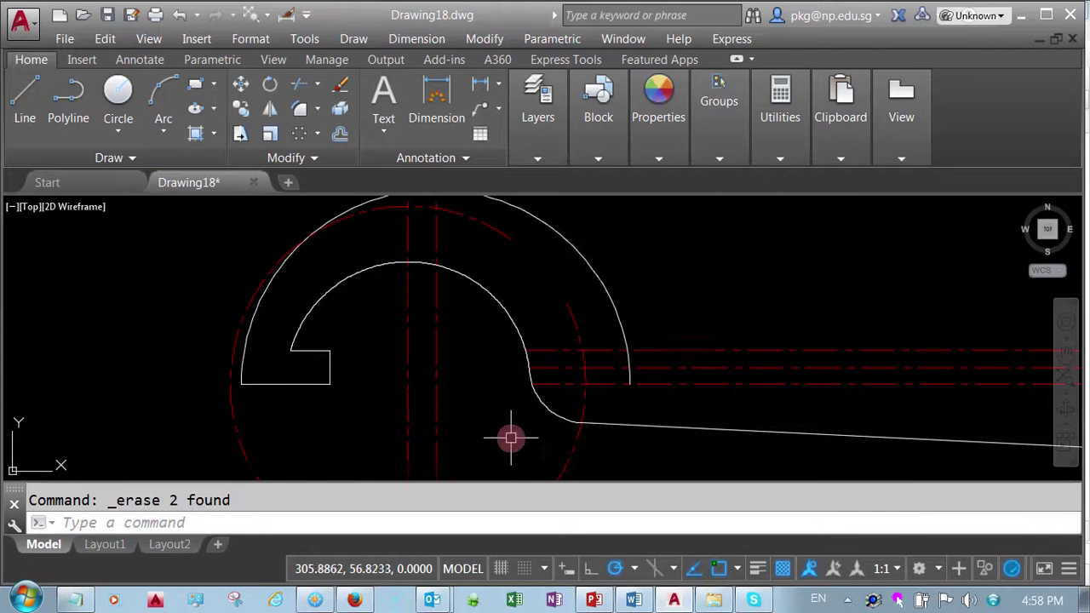
scroll(511, 439, "down", 2)
scroll(511, 439, "up", 2)
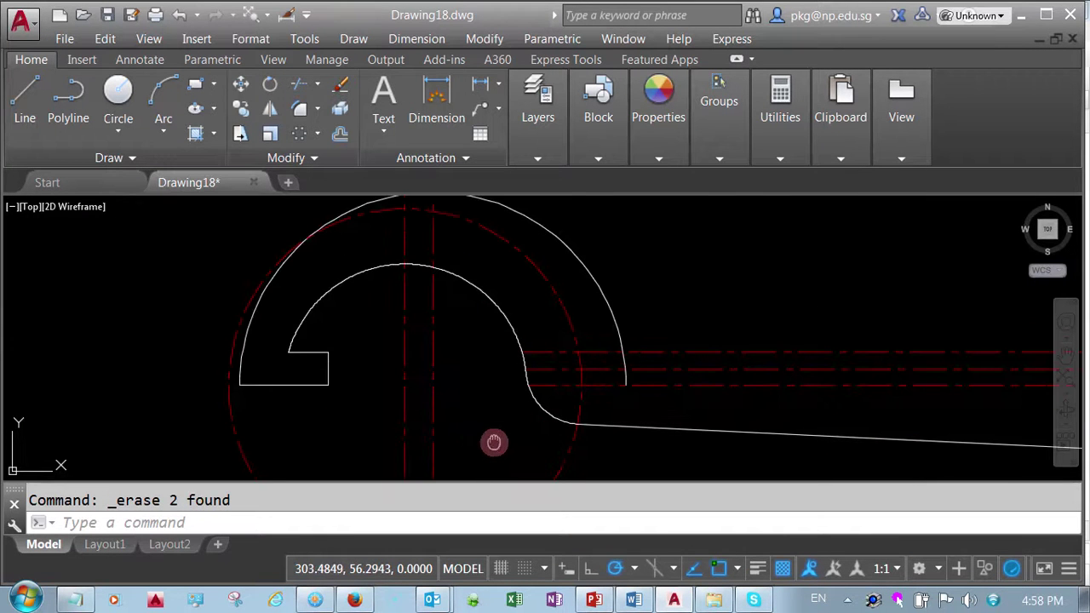
middle_click_drag(494, 443, 487, 463)
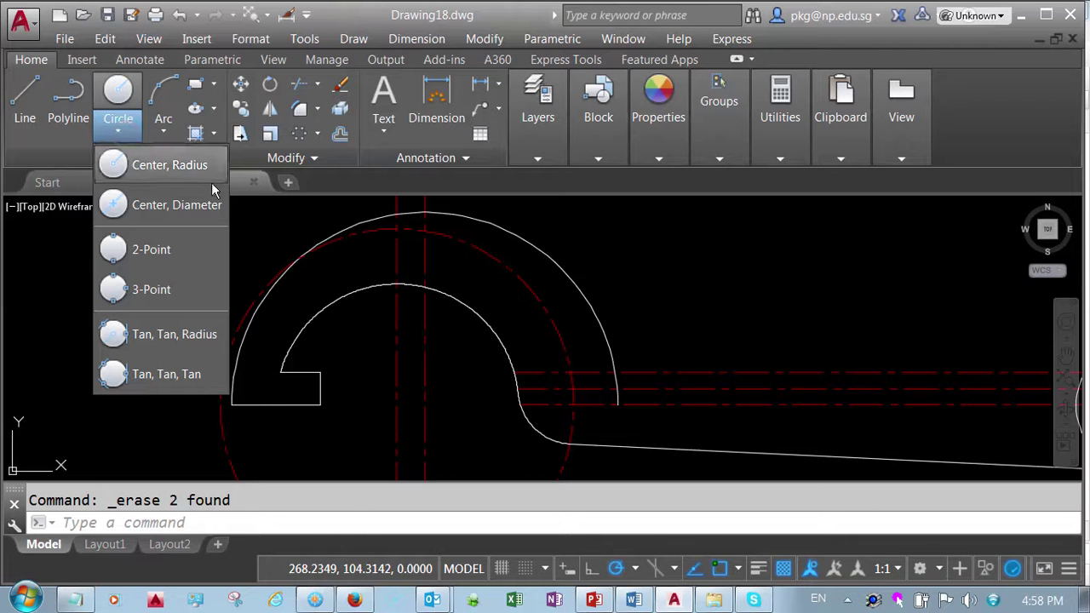
- Offset the red handle centreline 20 units upward
left_click(673, 244)
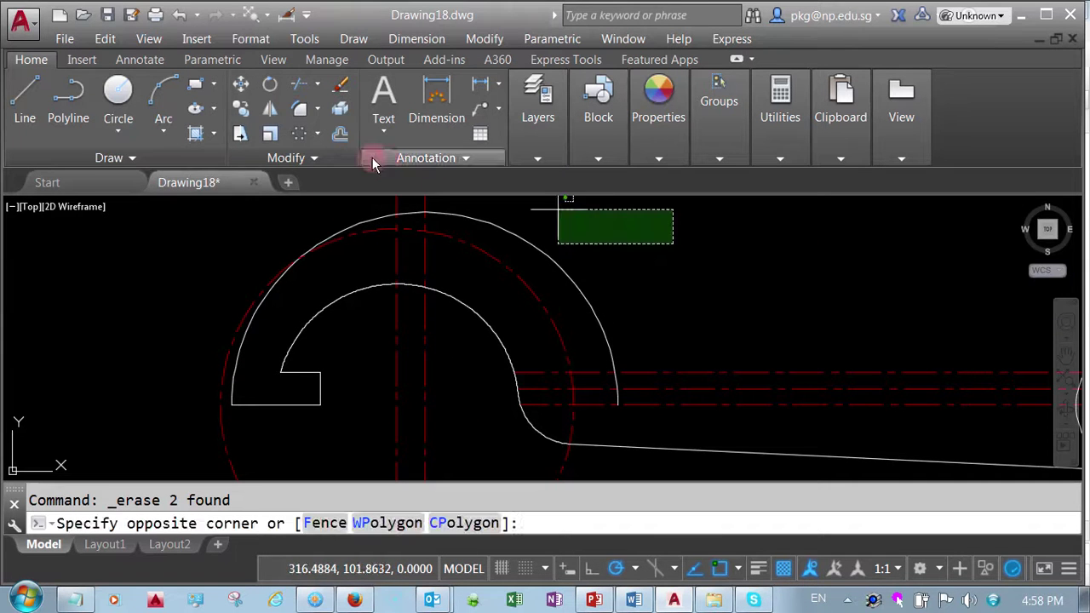
left_click(341, 135)
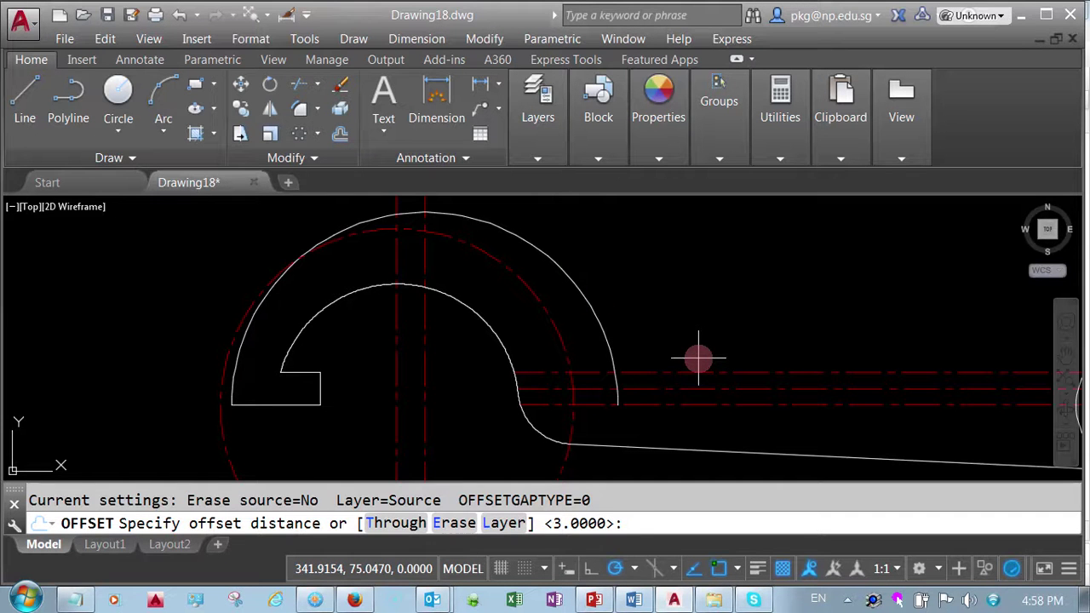
type("20")
key("Return")
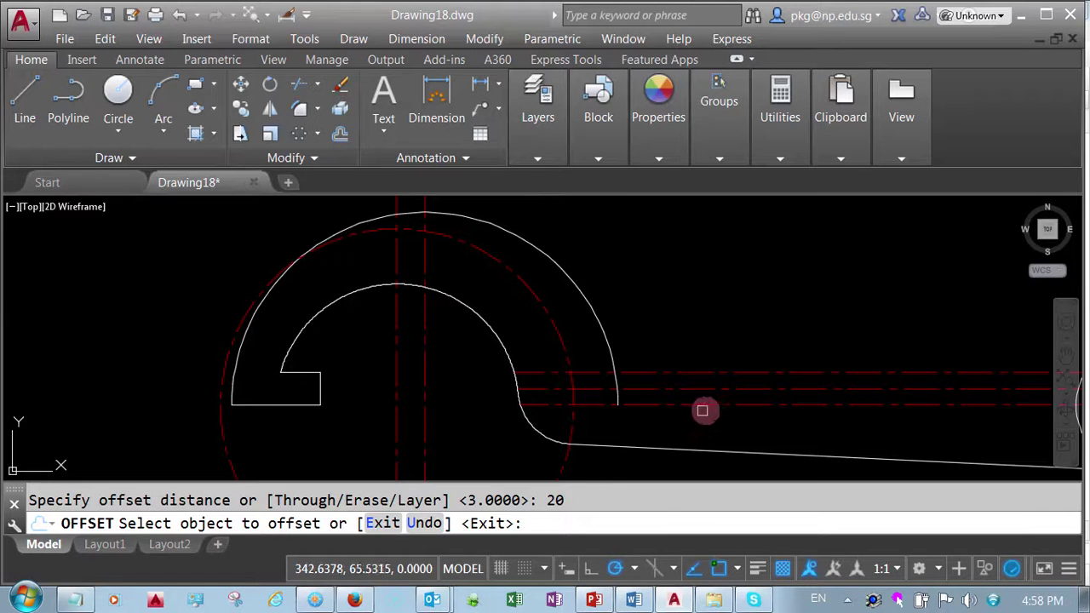
left_click(705, 405)
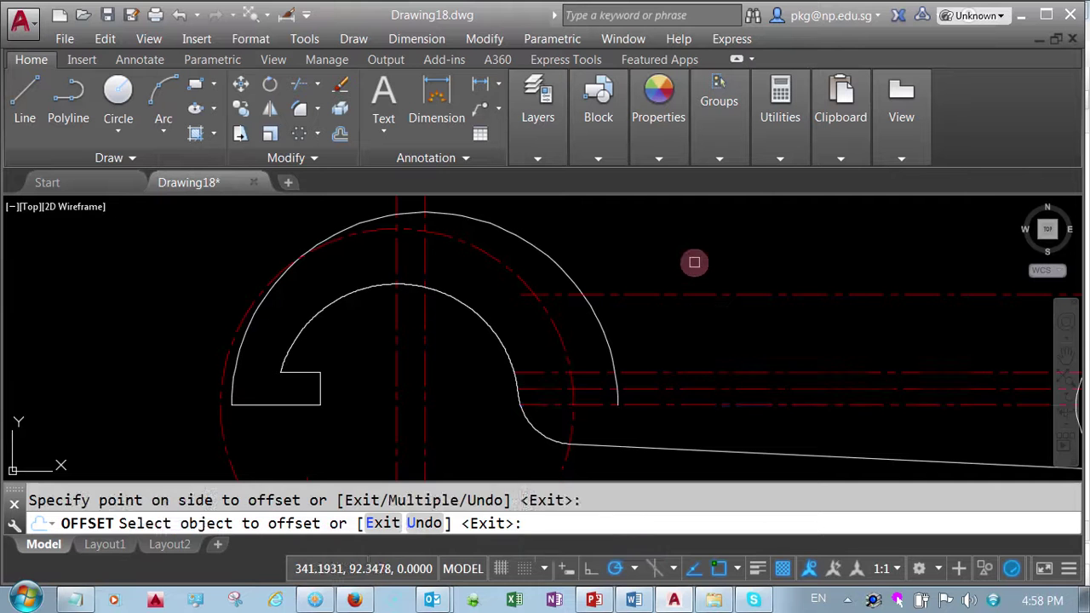
right_click(694, 263)
left_click(732, 275)
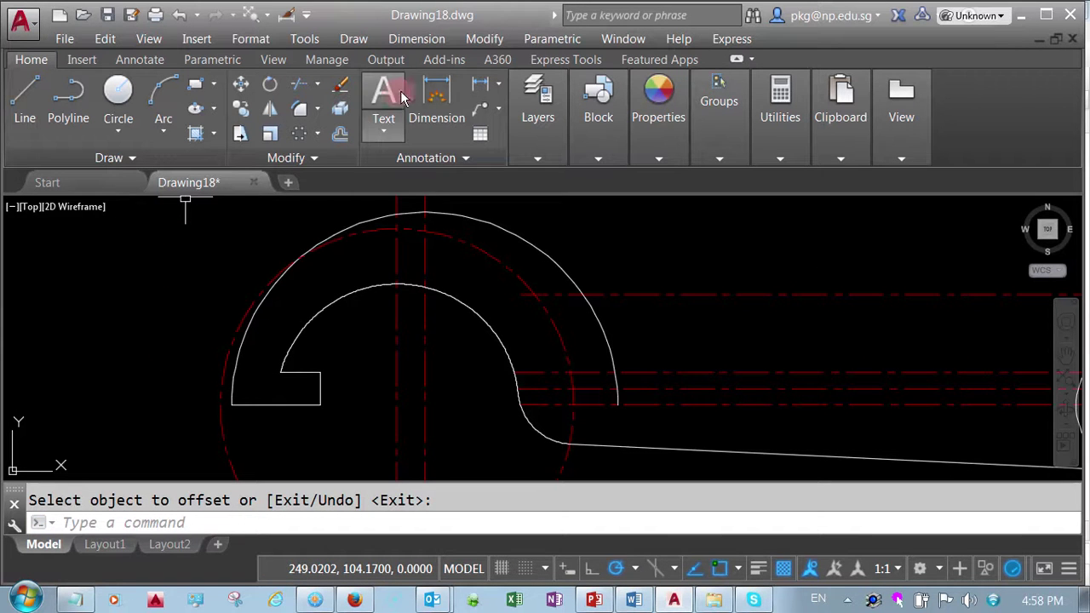
- Add a vertical linear dimension of 20 between the two handle centrelines, right of the arc
left_click(499, 86)
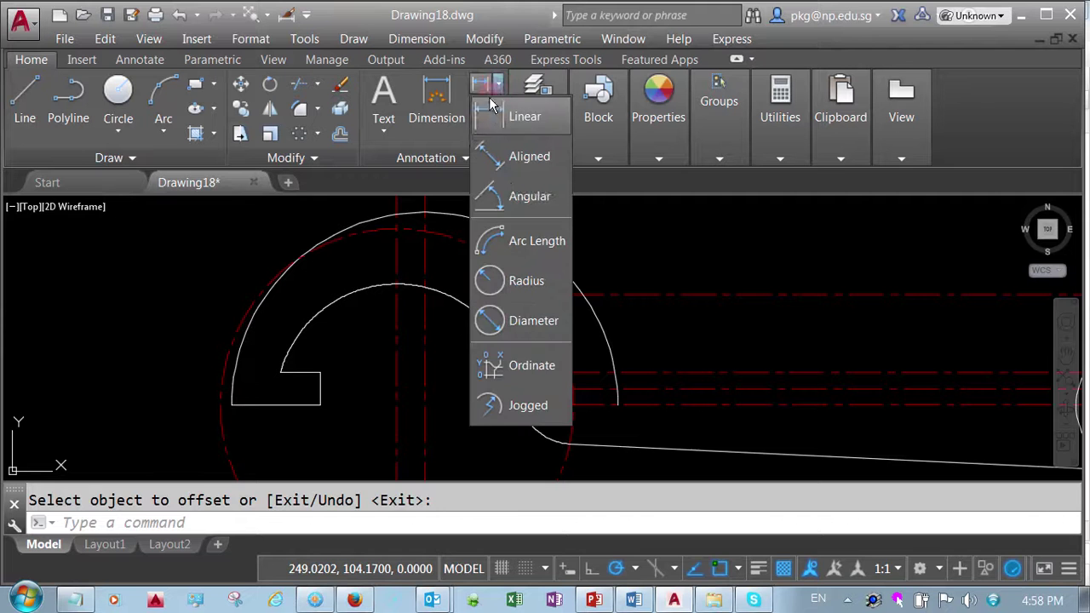
left_click(492, 117)
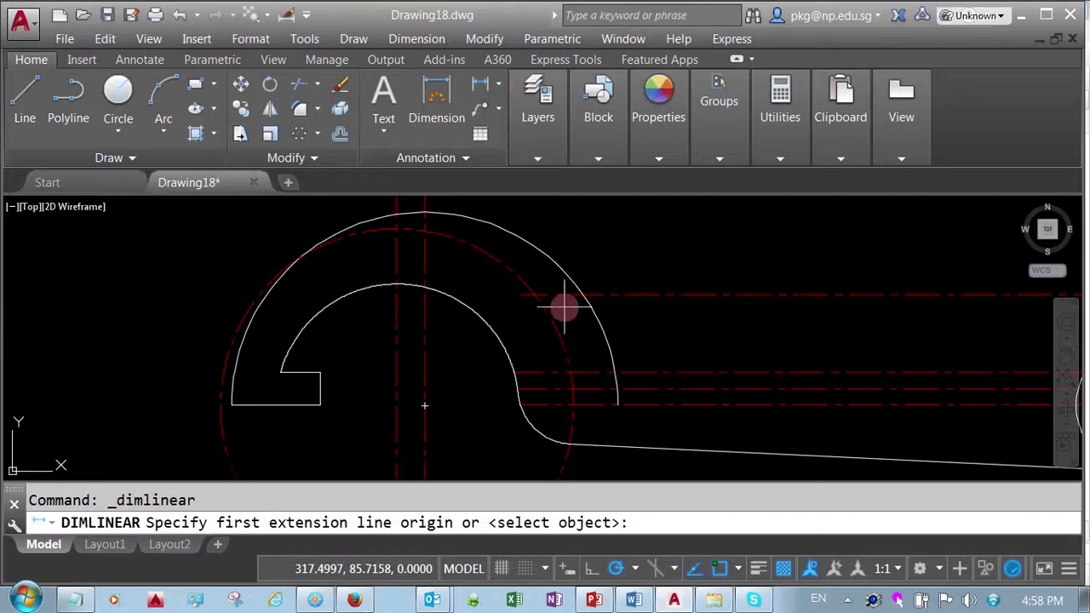
left_click(520, 295)
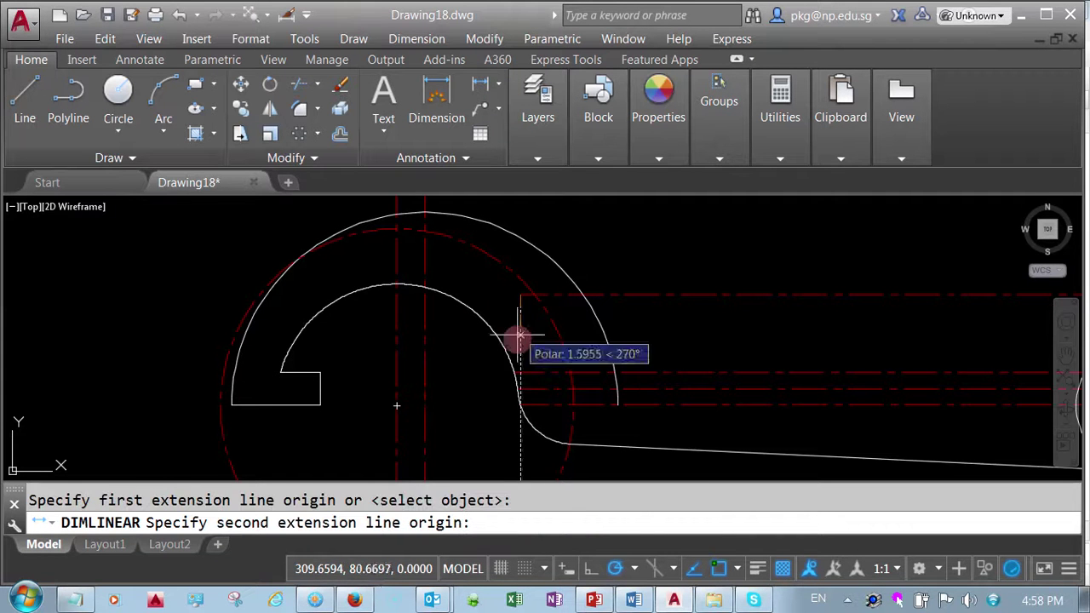
left_click(519, 403)
left_click(686, 349)
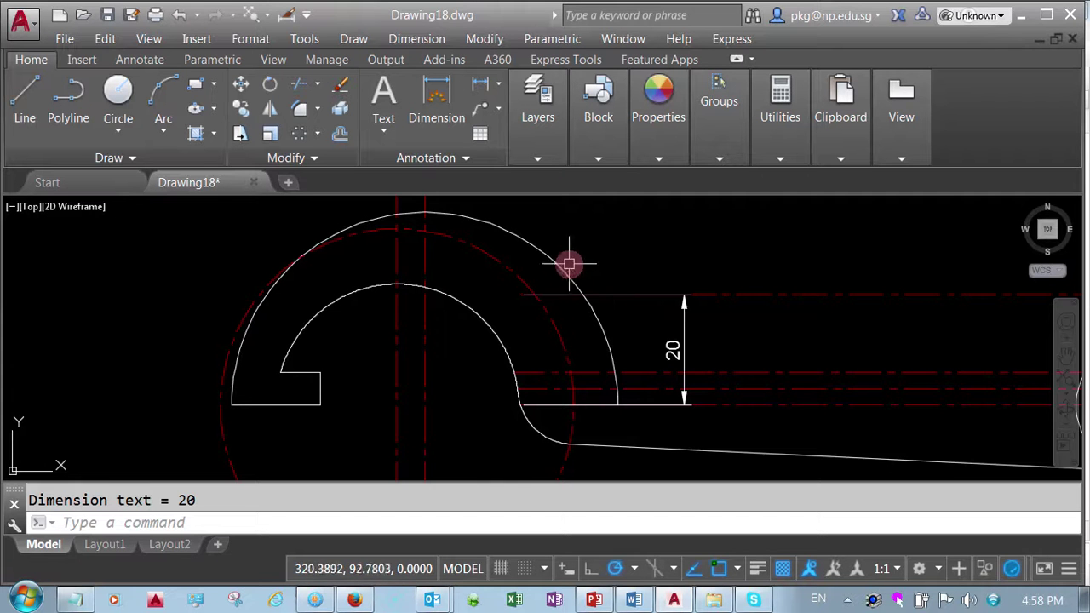
scroll(634, 326, "down", 1)
scroll(633, 325, "up", 1)
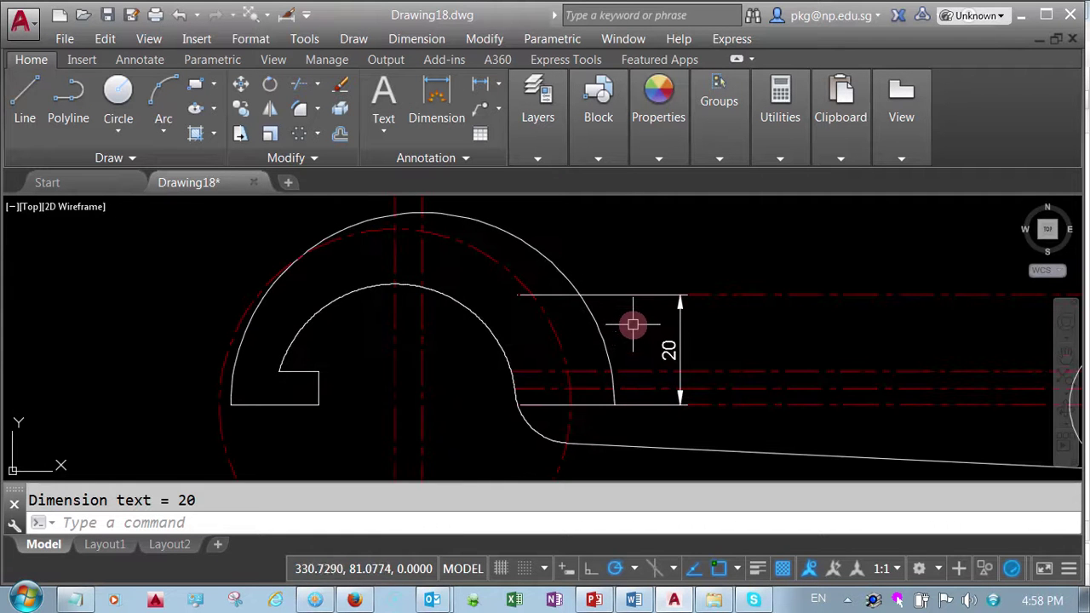
- Draw a radius-45 circle centred on the hook's centre point
left_click(120, 129)
left_click(128, 161)
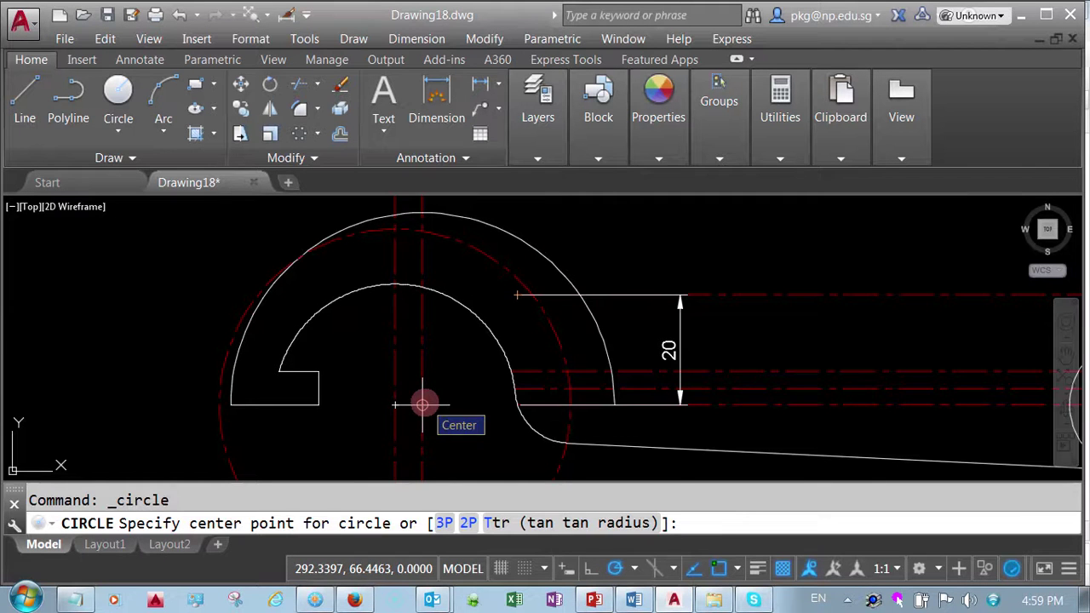
left_click(422, 404)
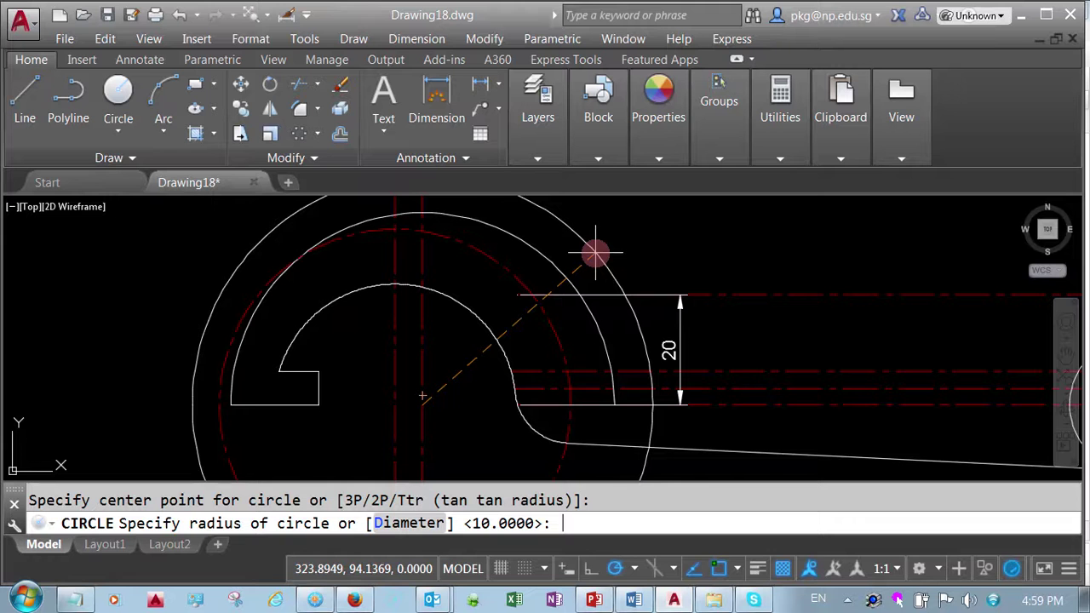
type("45")
key("Return")
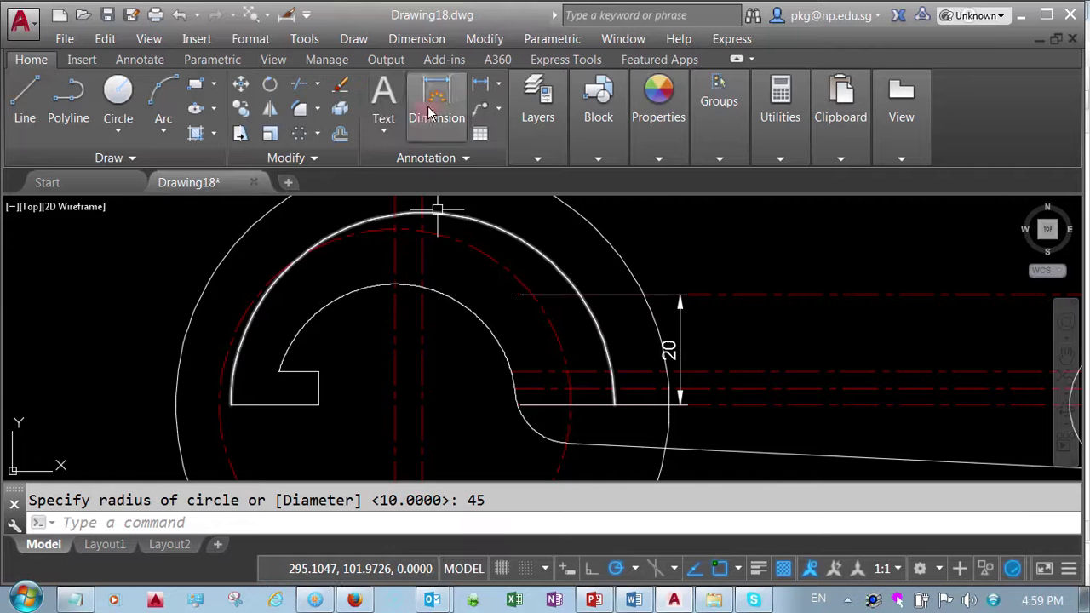
- Label the large outer arc with an R45 radius dimension
left_click(500, 88)
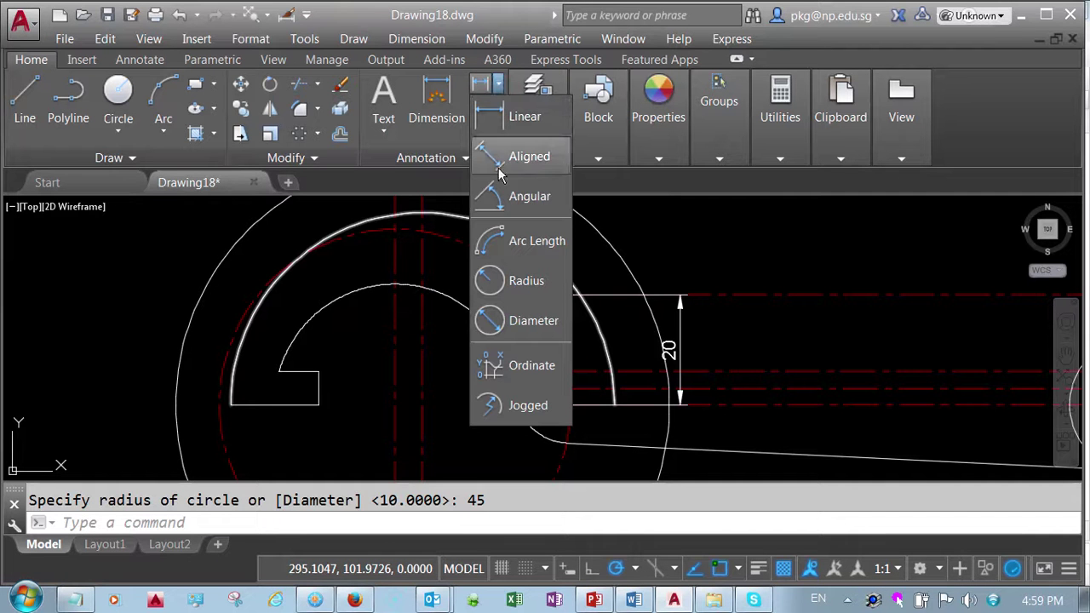
left_click(503, 282)
left_click(628, 261)
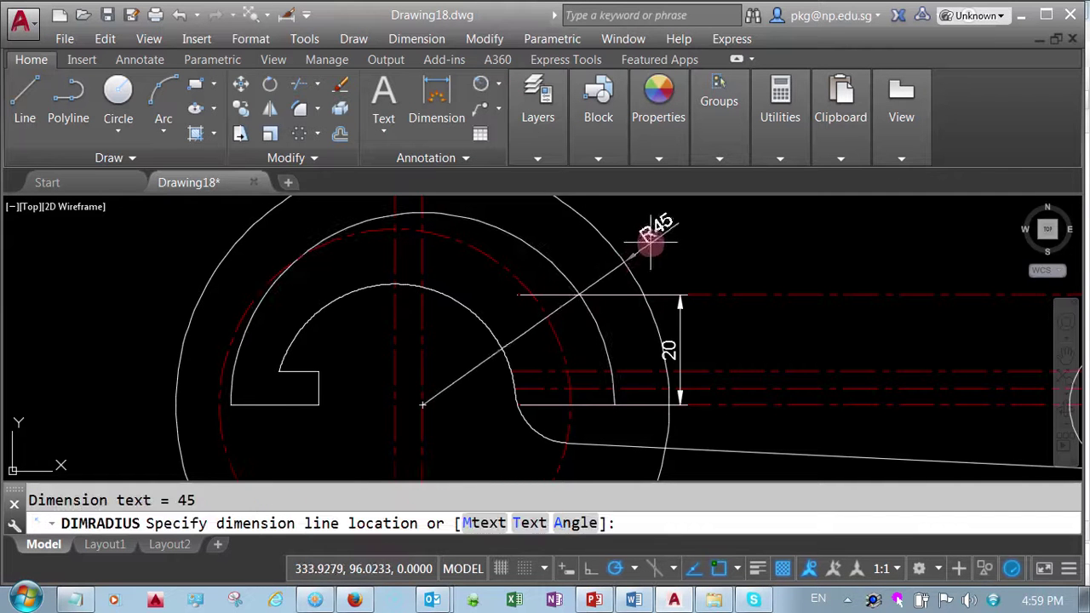
left_click(629, 216)
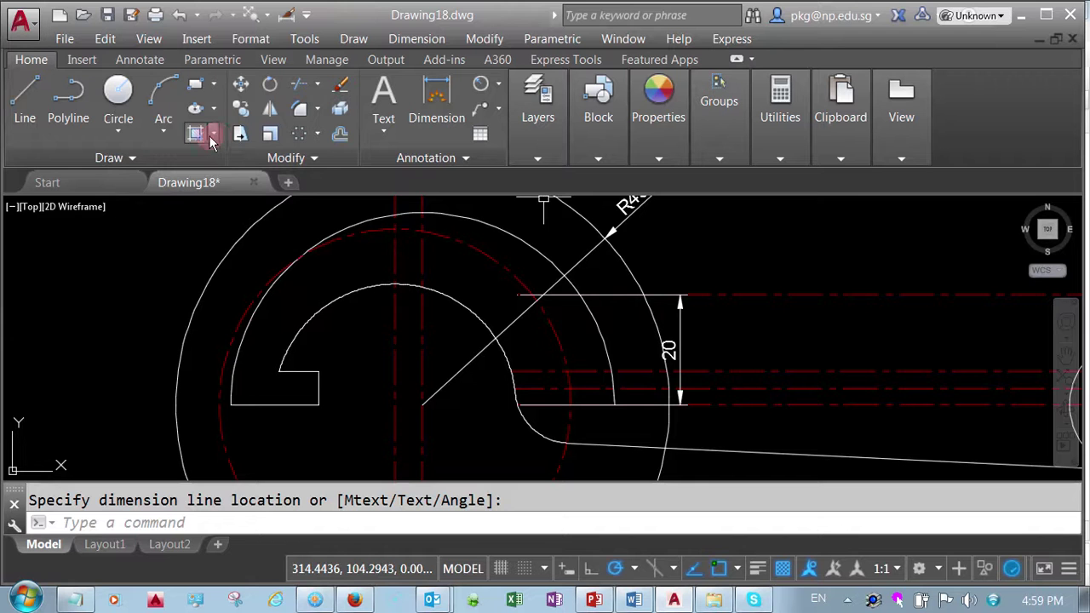
left_click(132, 132)
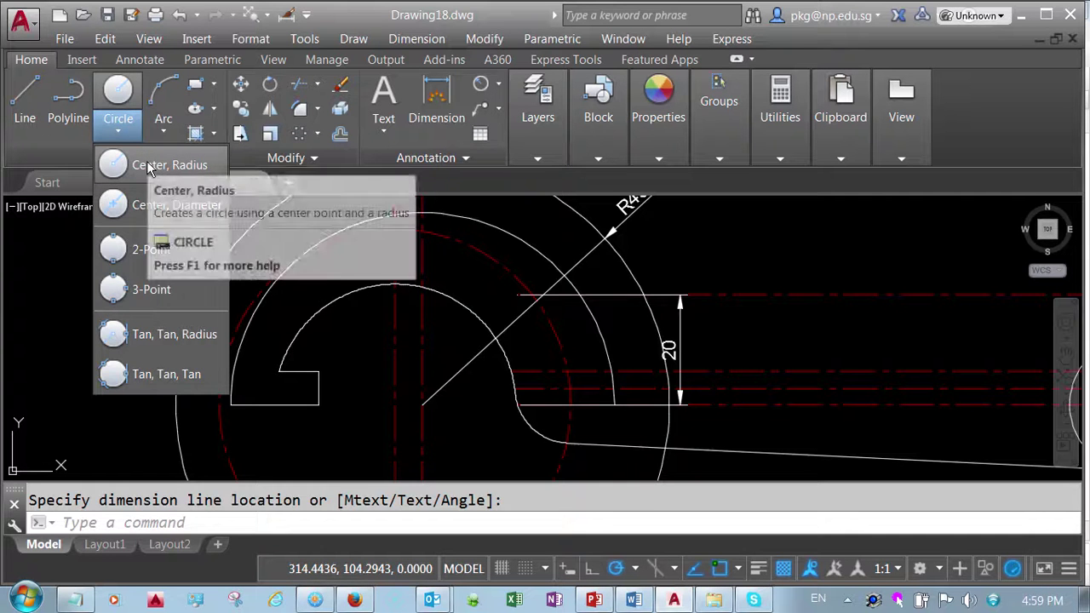
- Draw a radius-10 circle centred where the R45 arc meets the upper line
left_click(140, 161)
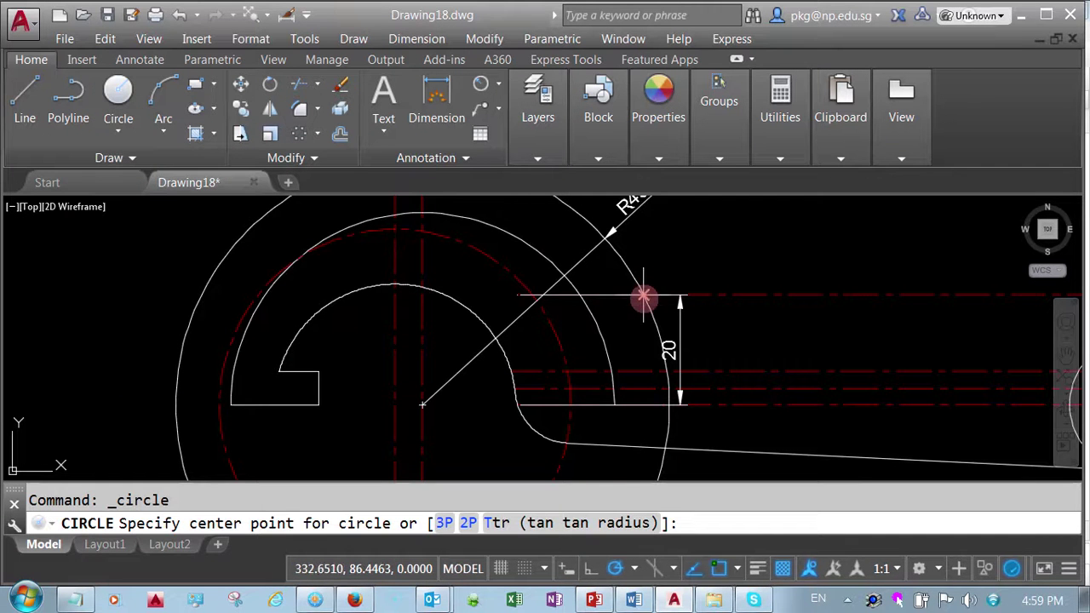
left_click(644, 296)
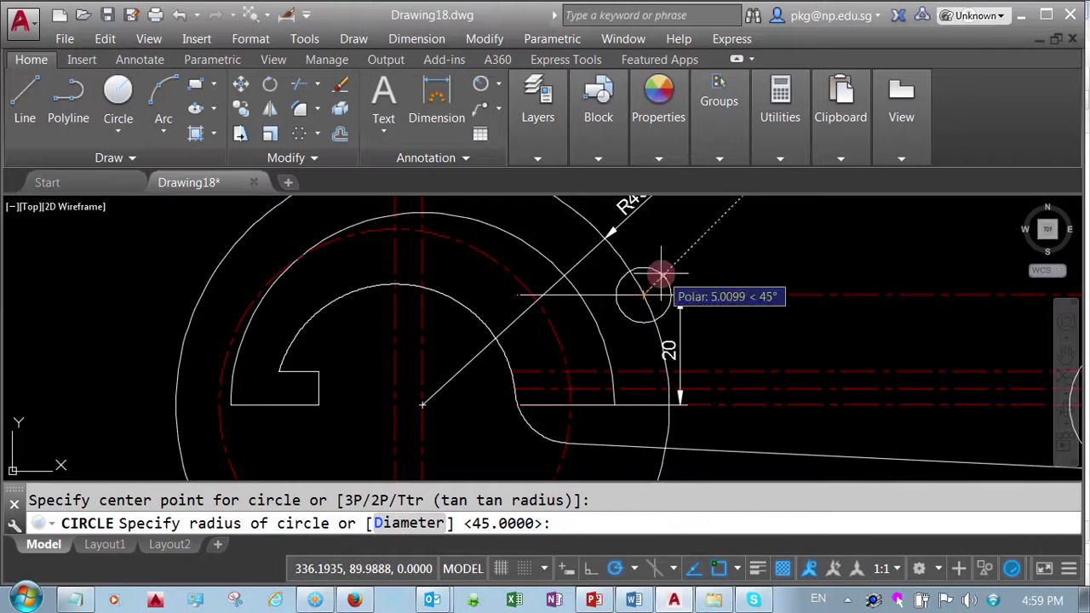
type("10")
key("Return")
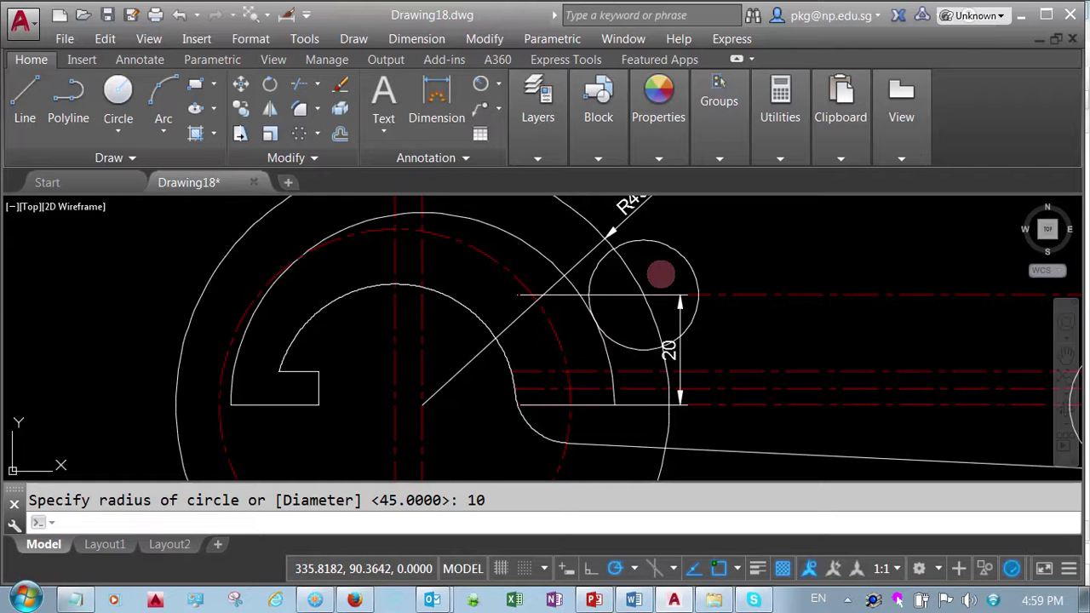
- Move the vertical 20 dimension further to the left
left_click(671, 355)
left_click(670, 351)
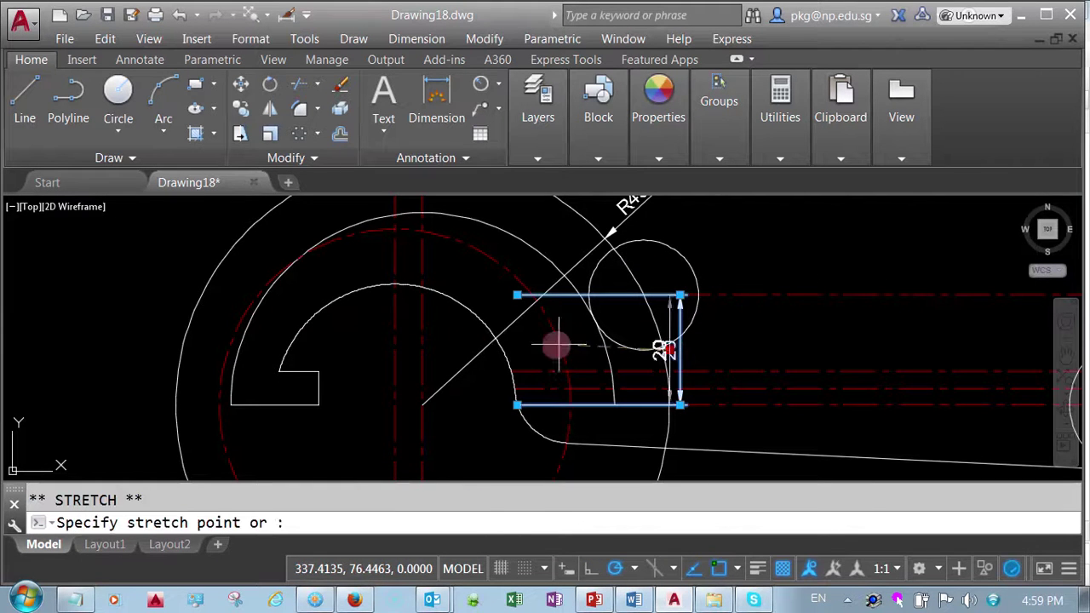
left_click(443, 345)
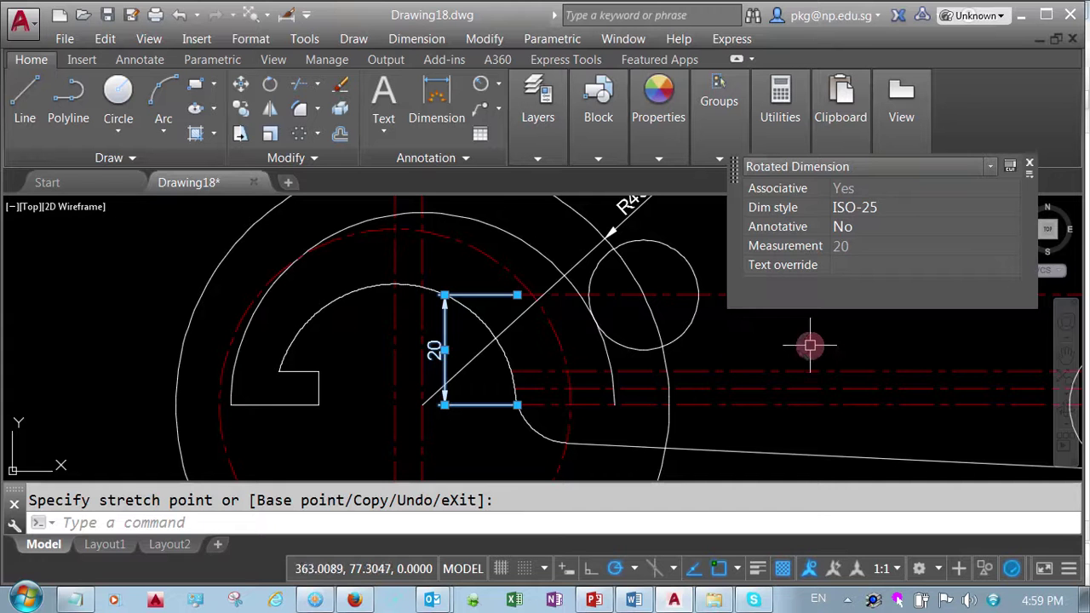
key("Escape")
mouse_move(745, 337)
middle_mouse_down()
mouse_move(743, 349)
mouse_move(574, 343)
middle_mouse_up()
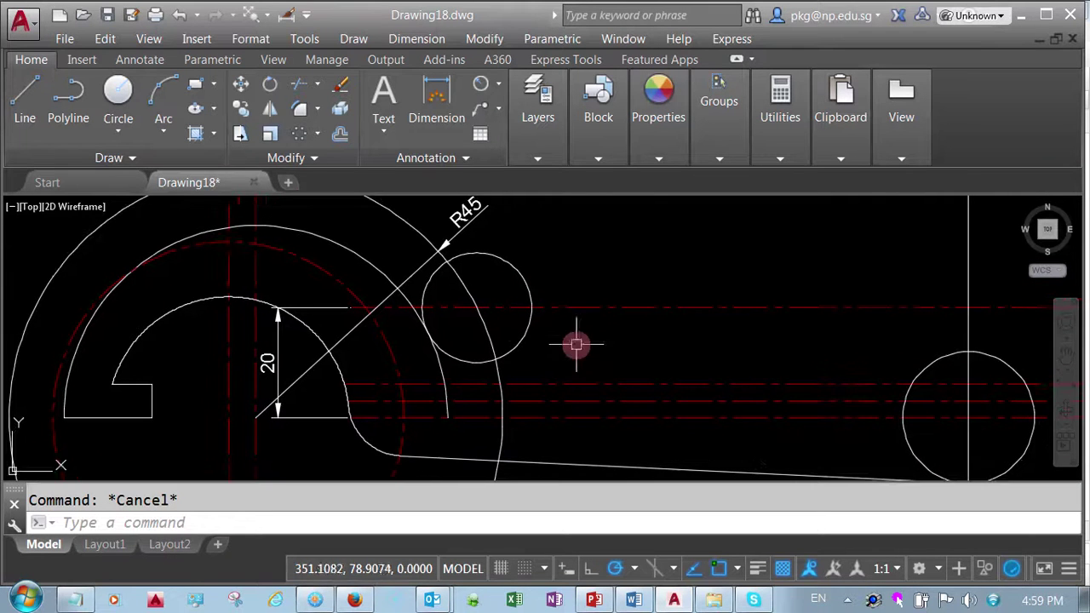
- Start a line tangent to the right-hand circle and end it tangent to the small circle
left_click(24, 96)
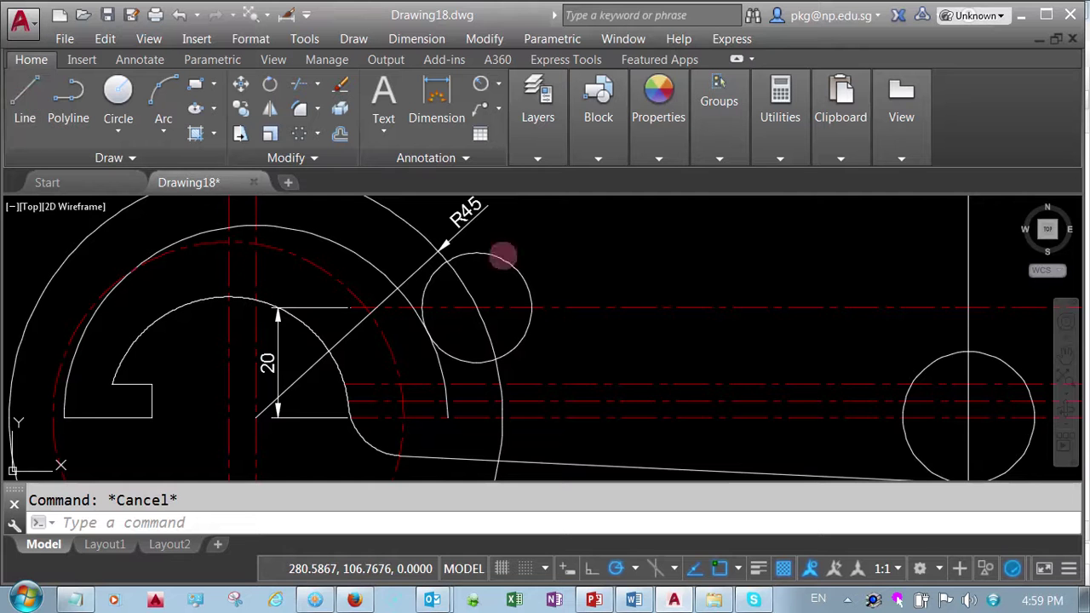
right_click(611, 285, "shift")
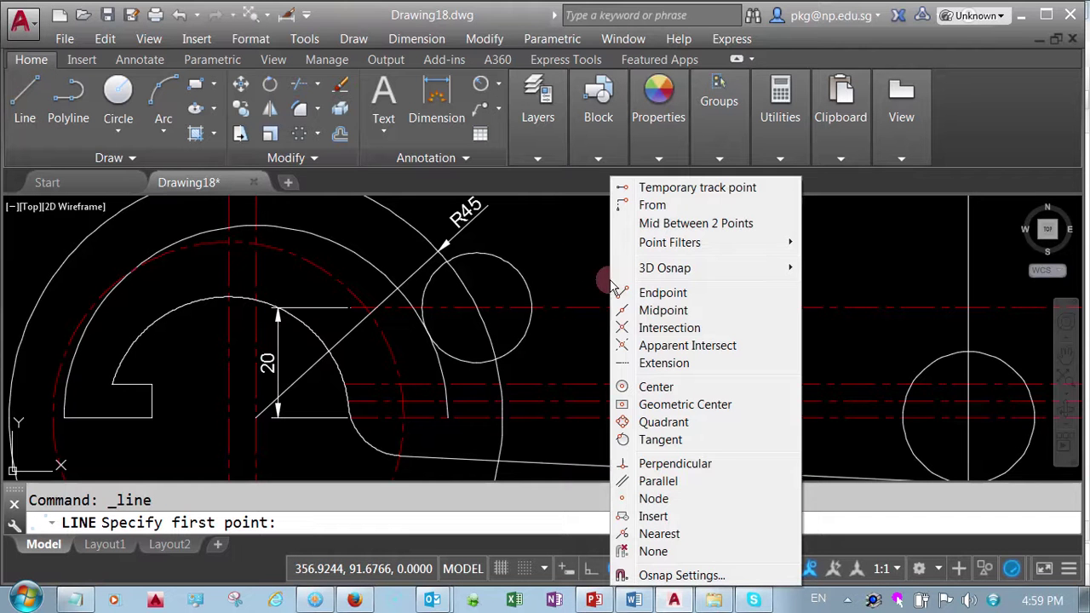
left_click(661, 440)
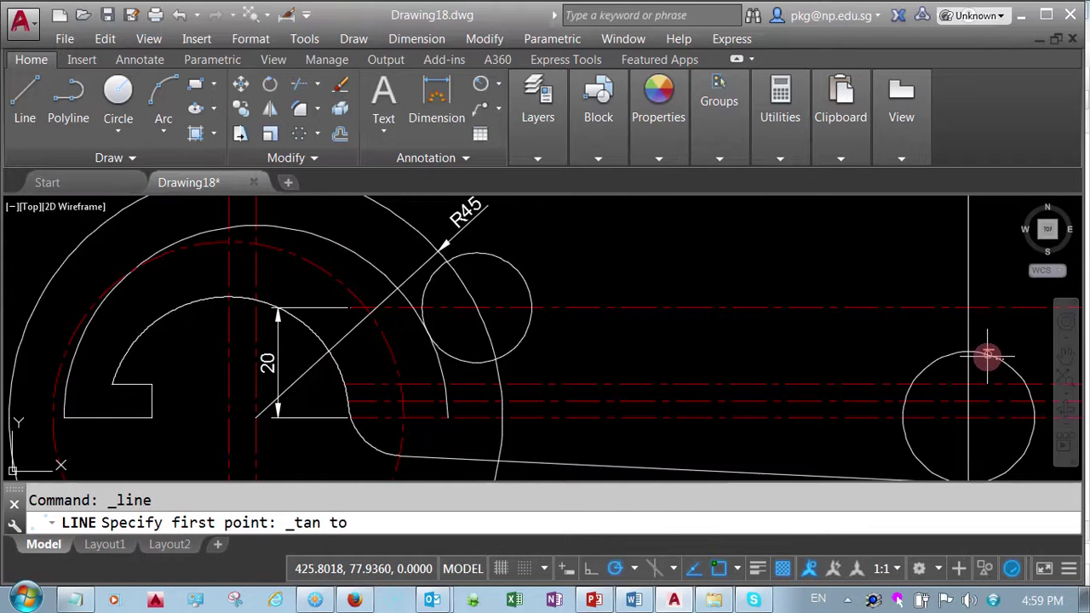
left_click(988, 356)
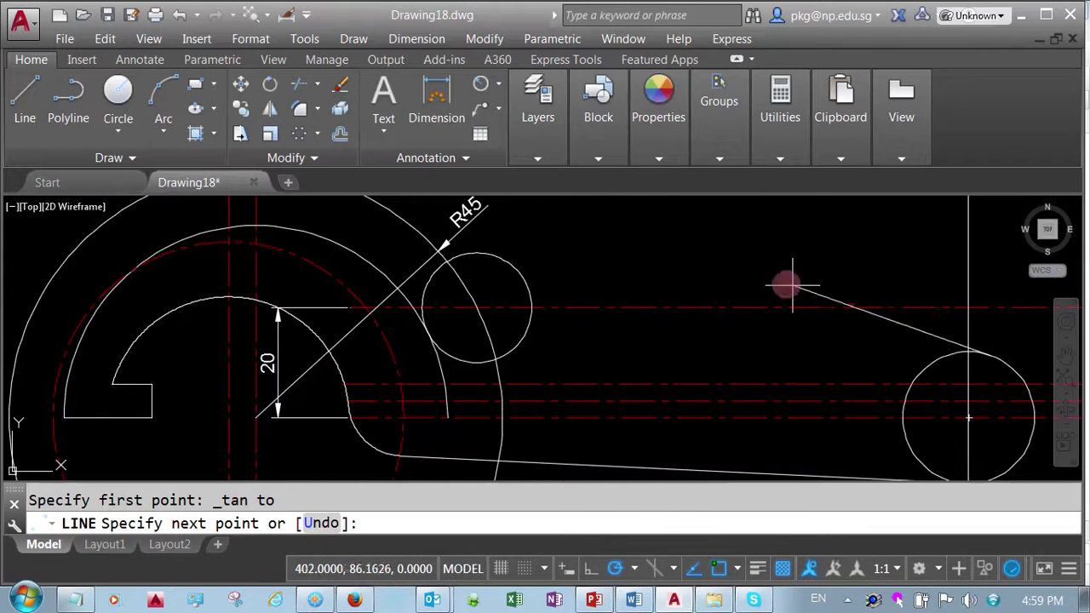
right_click(702, 258, "shift")
left_click(767, 439)
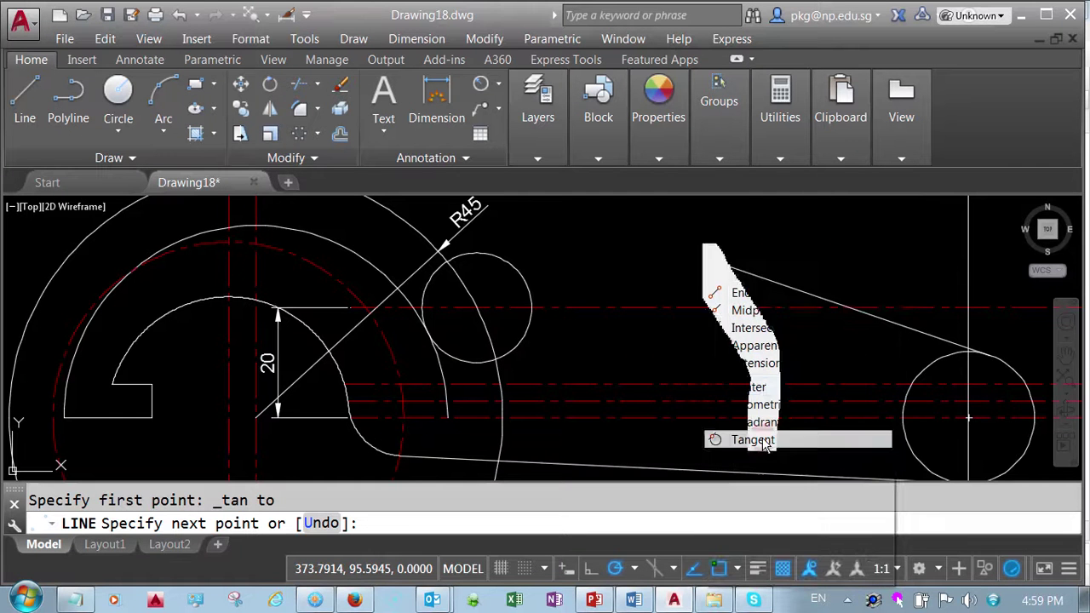
left_click(511, 262)
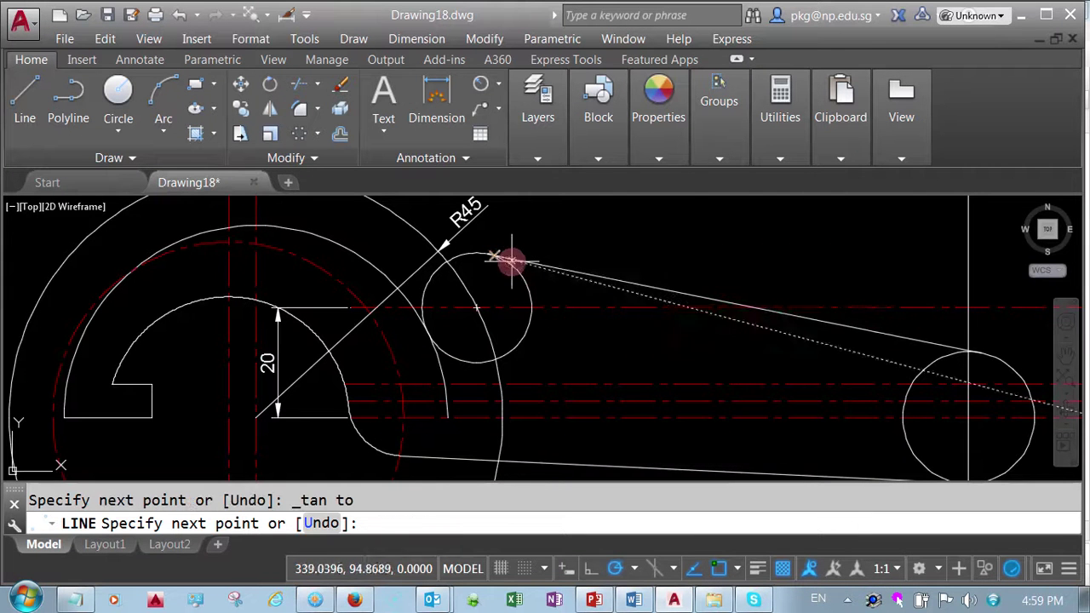
- Undo the misplaced end and finish the line tangent to the small circle's underside
right_click(527, 244)
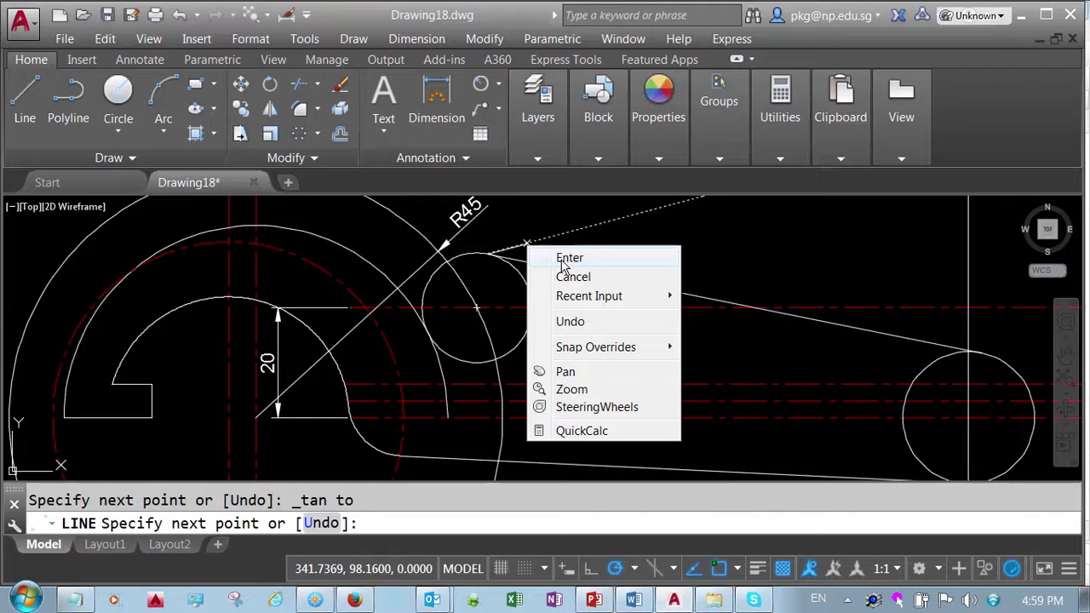
left_click(577, 323)
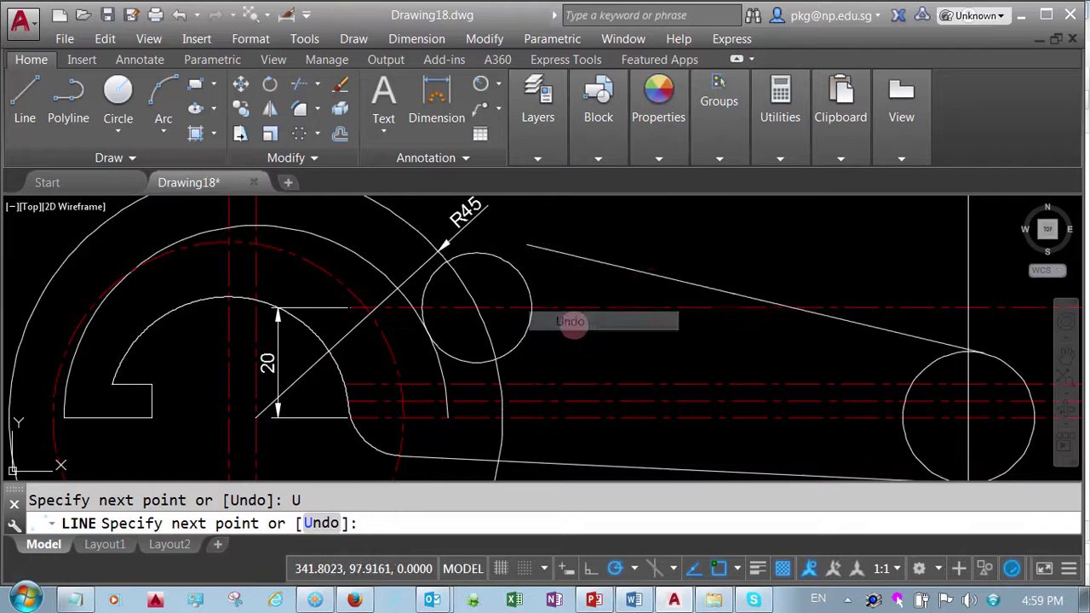
right_click(579, 350, "shift")
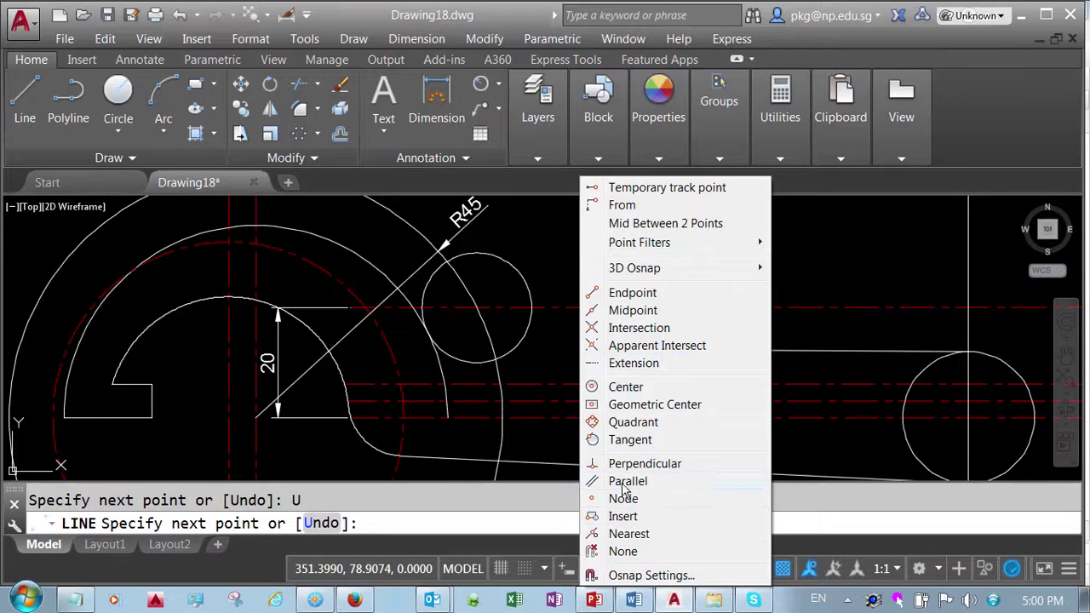
left_click(613, 439)
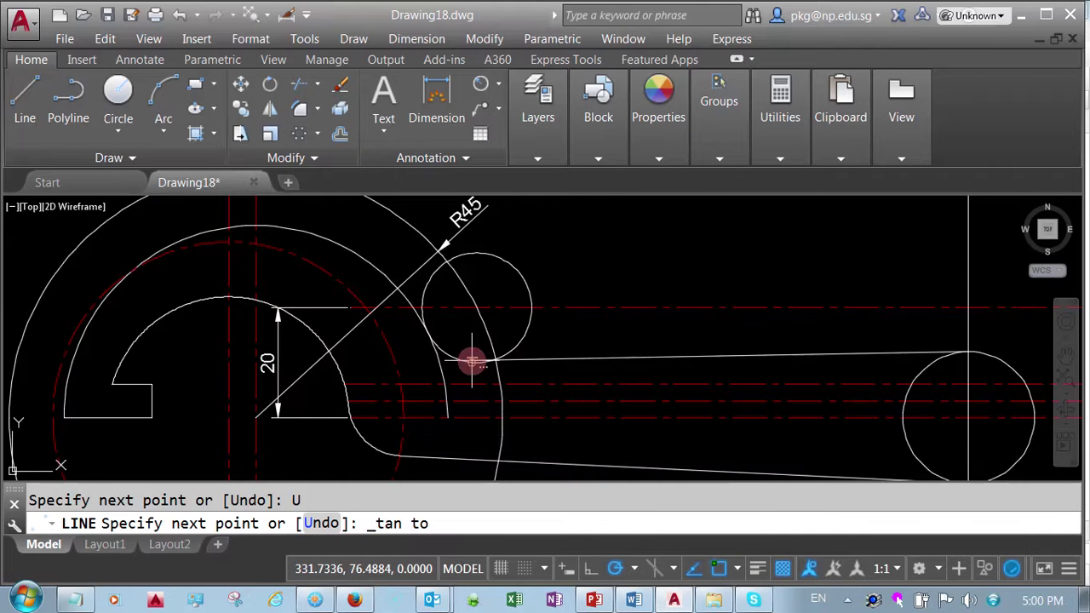
left_click(473, 362)
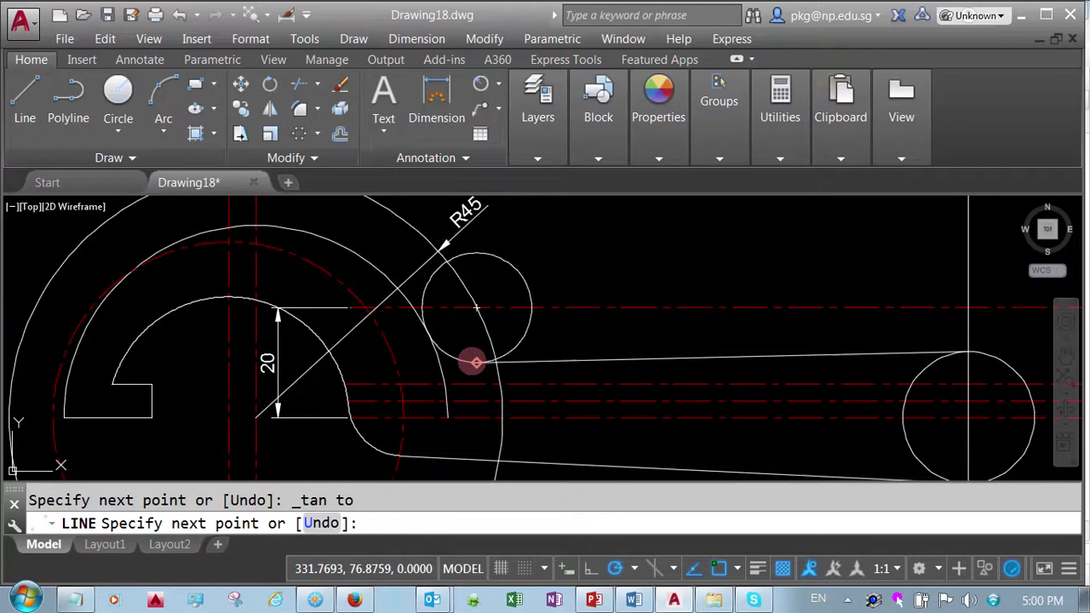
right_click(473, 366)
left_click(505, 380)
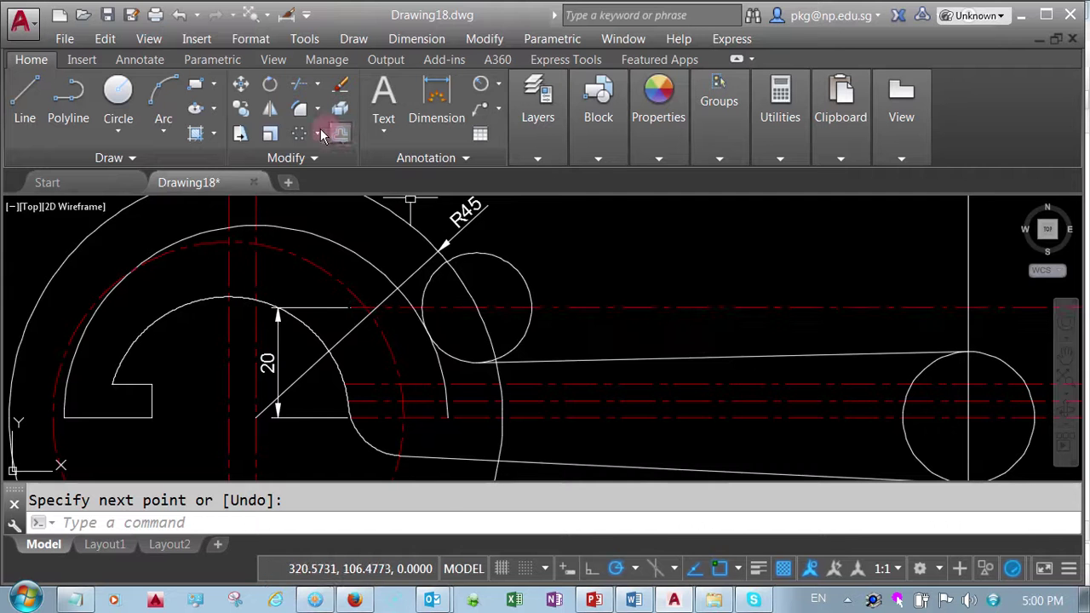
middle_click_drag(391, 251, 397, 263)
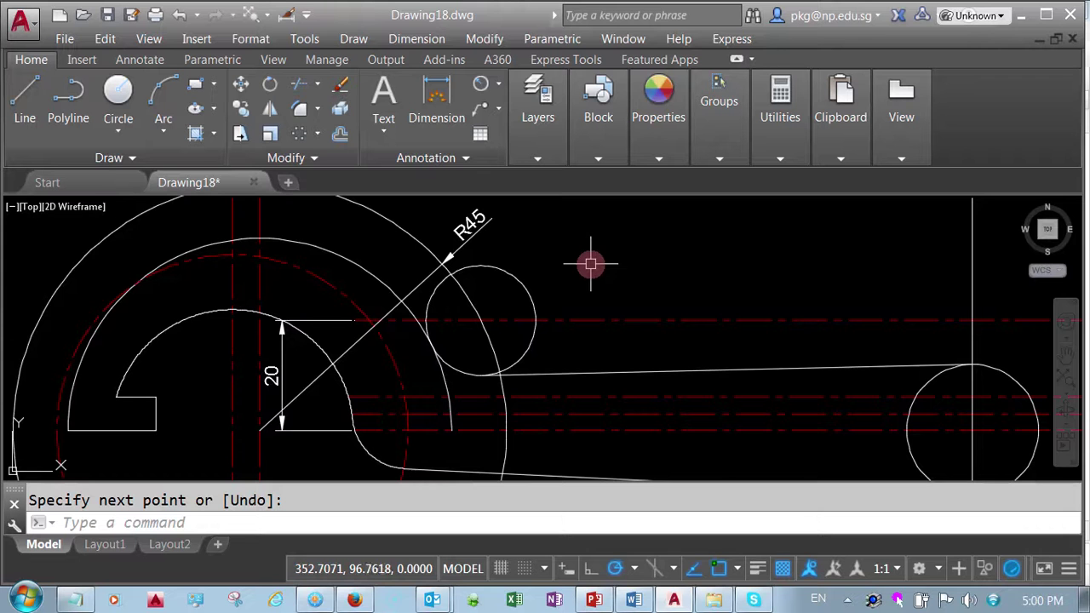
key("Escape")
left_click(412, 235)
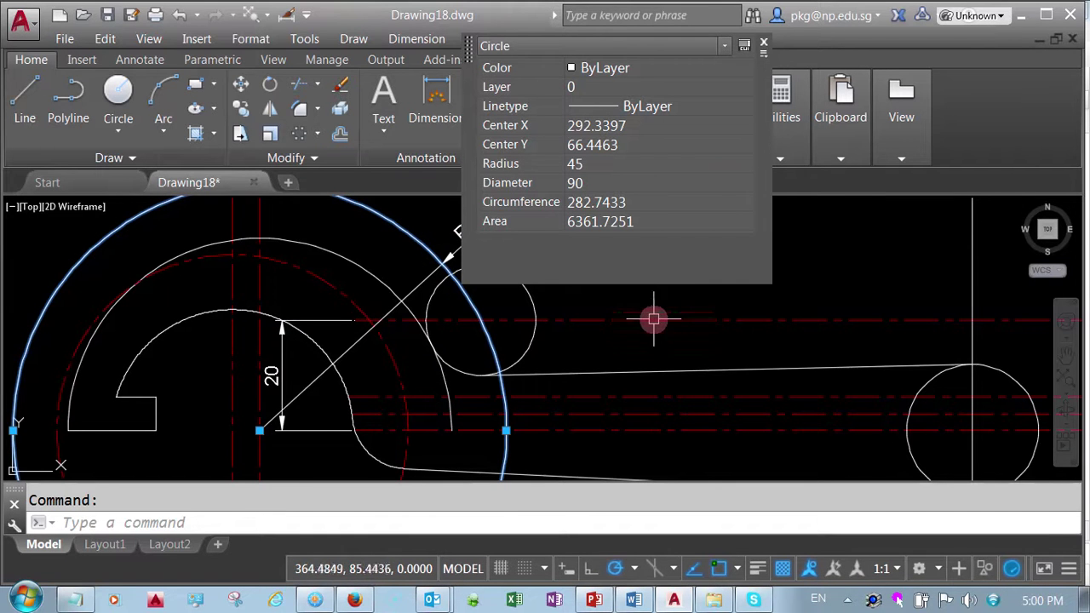
left_click(653, 303)
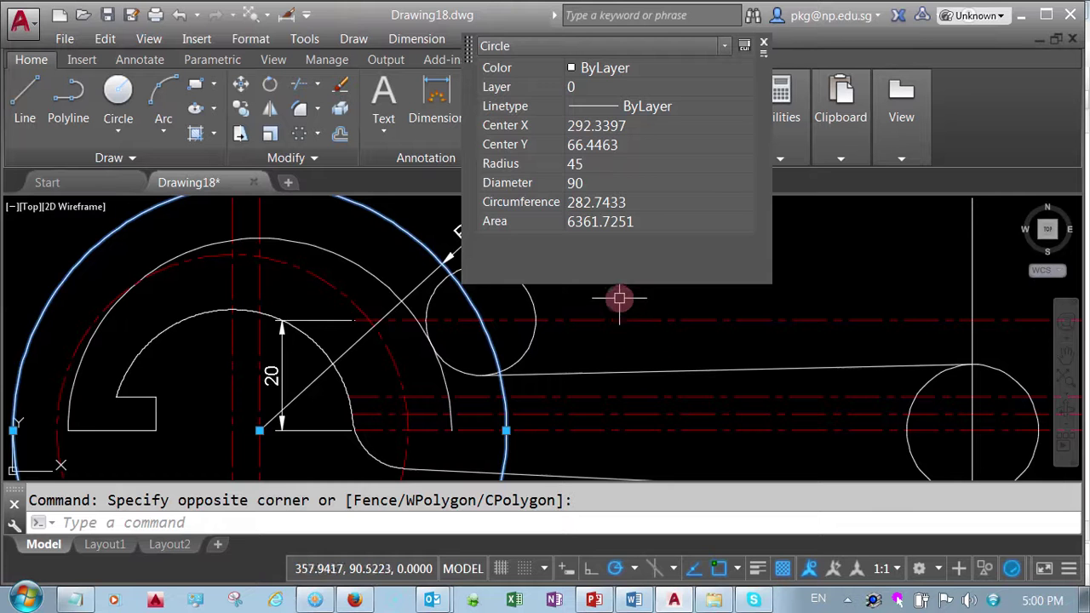
key("Escape")
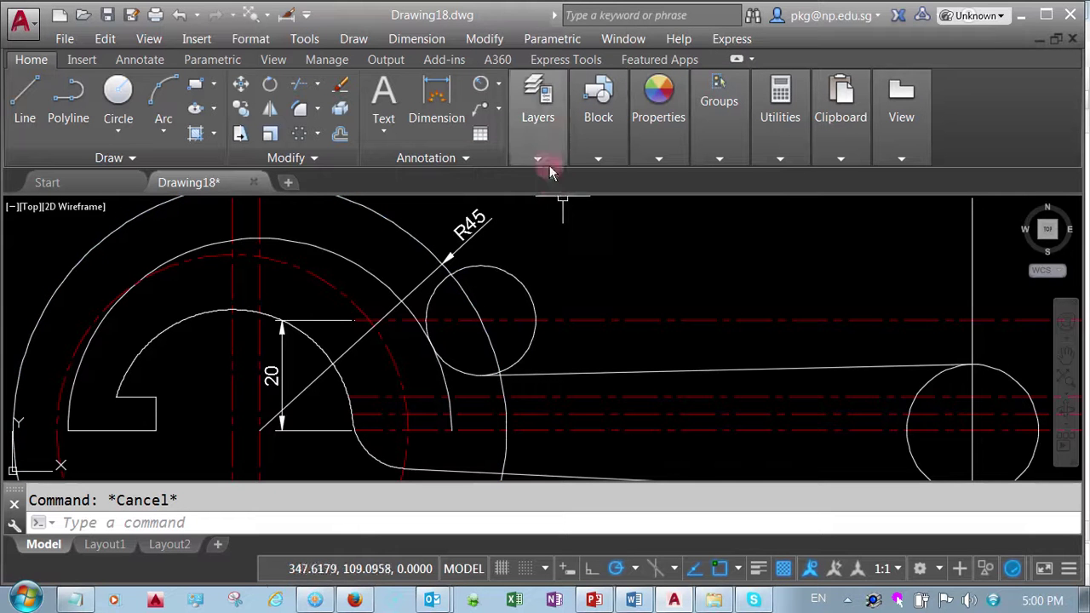
left_click(465, 287)
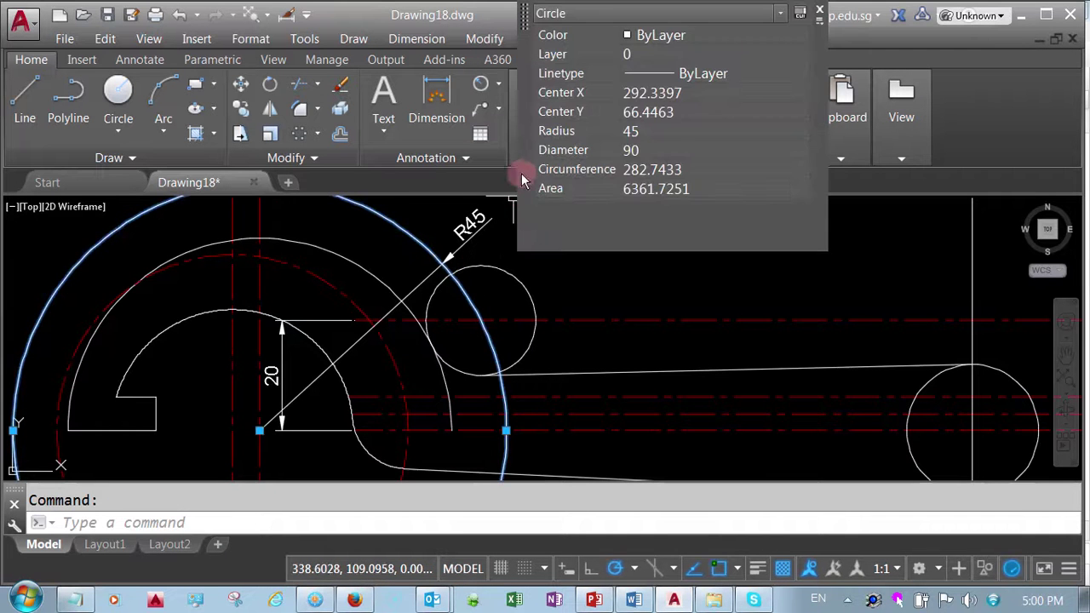
left_click_drag(529, 168, 705, 290)
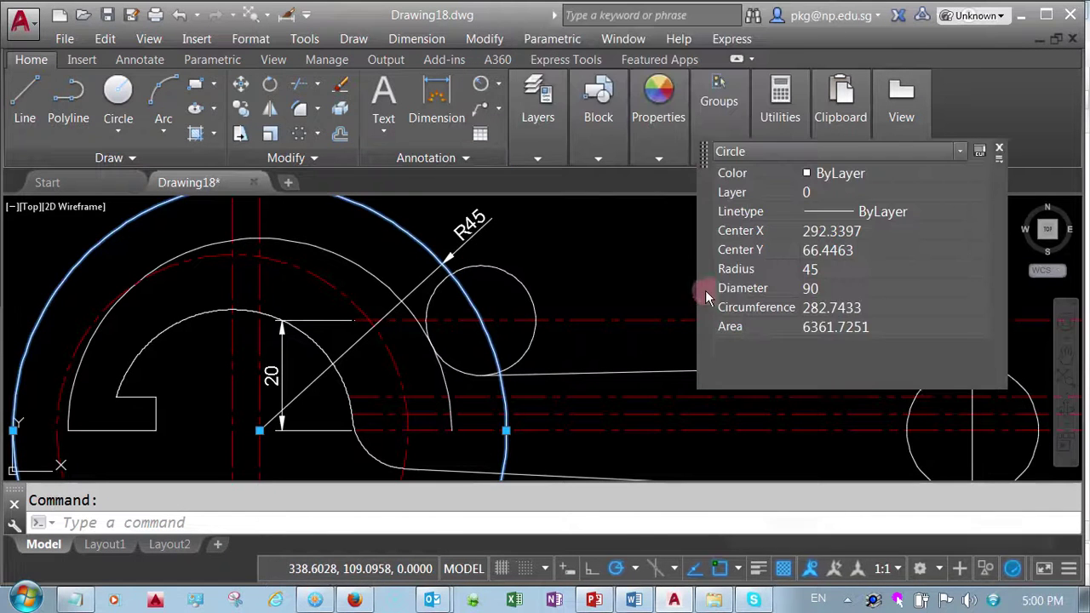
left_click(539, 160)
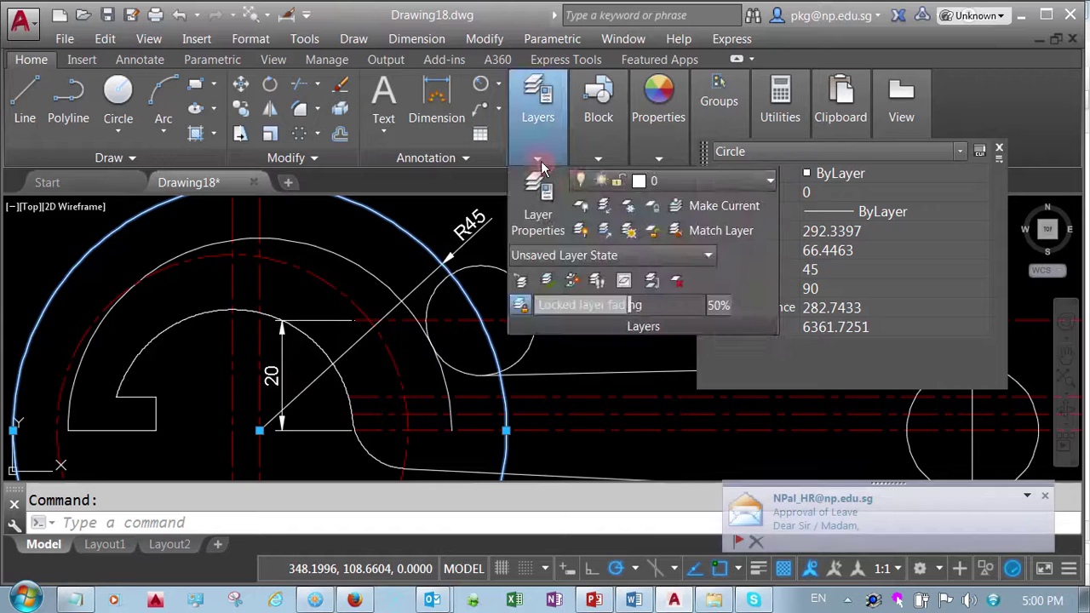
left_click(726, 194)
left_click(697, 225)
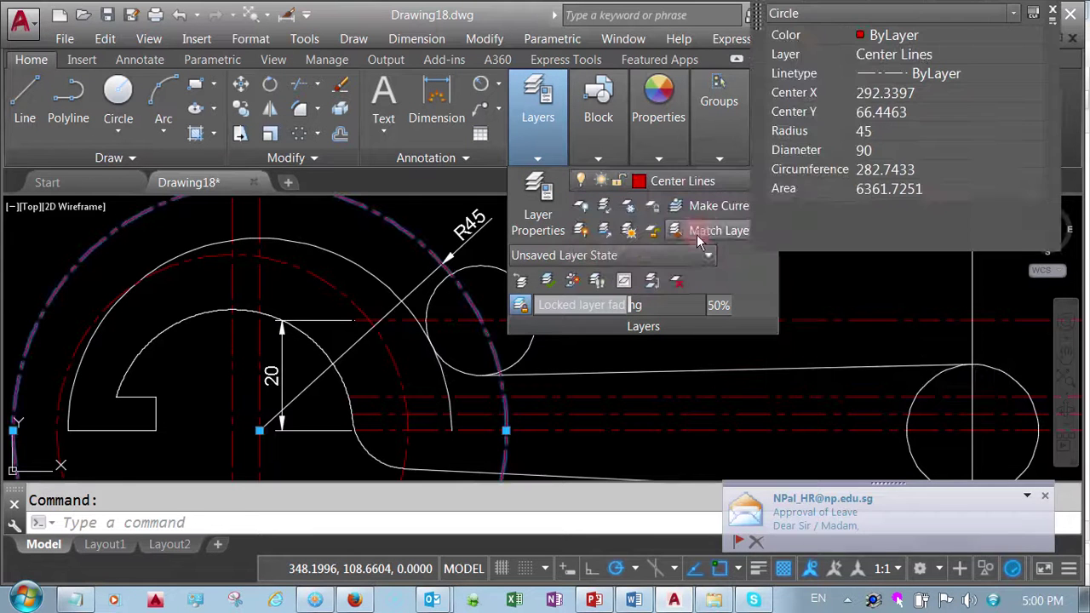
left_click(823, 292)
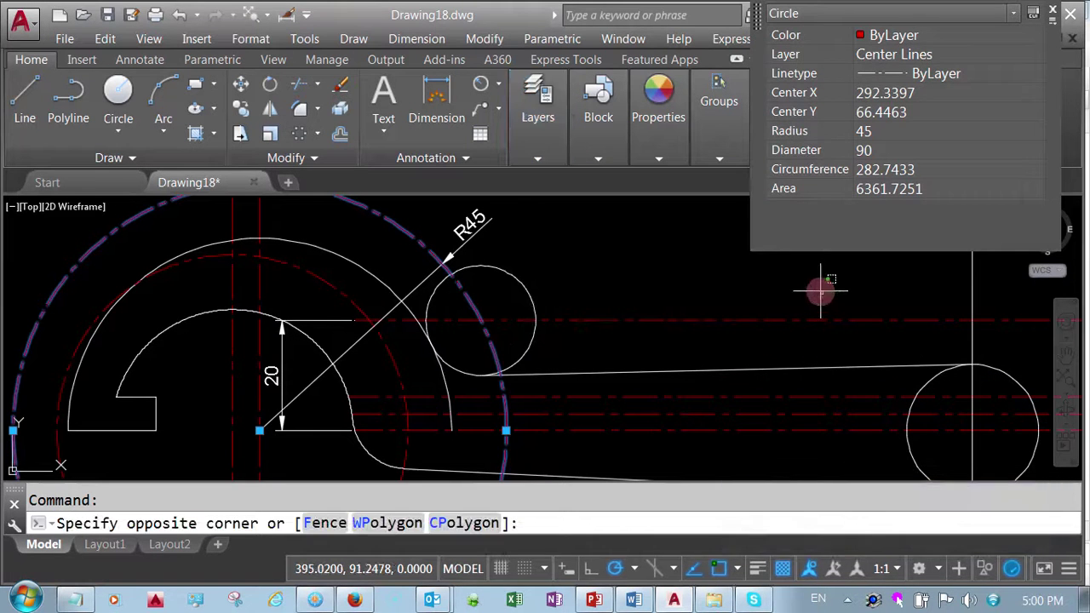
key("Escape")
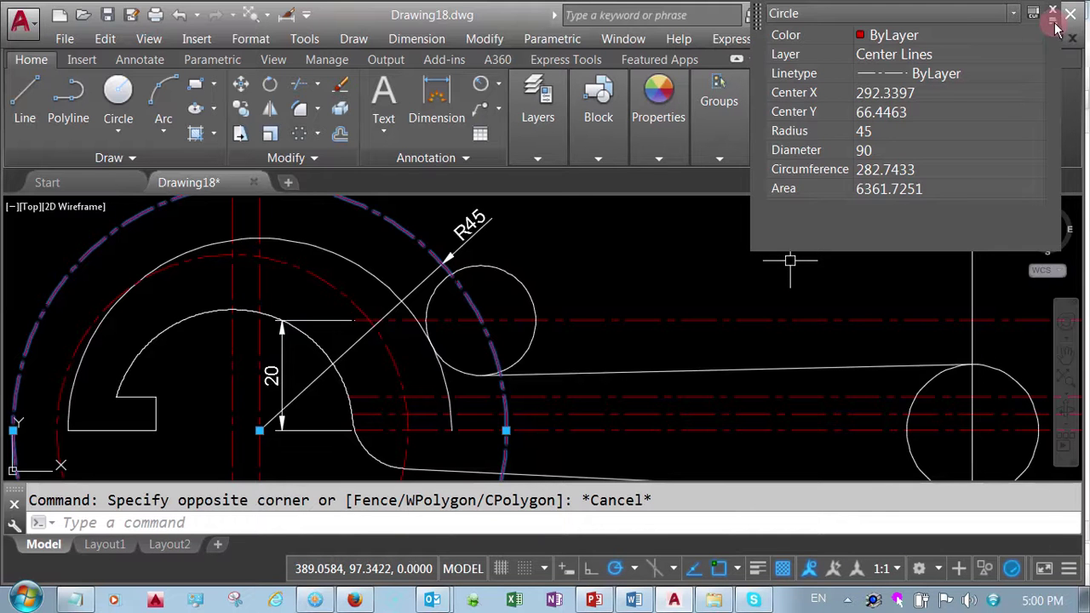
left_click(1054, 12)
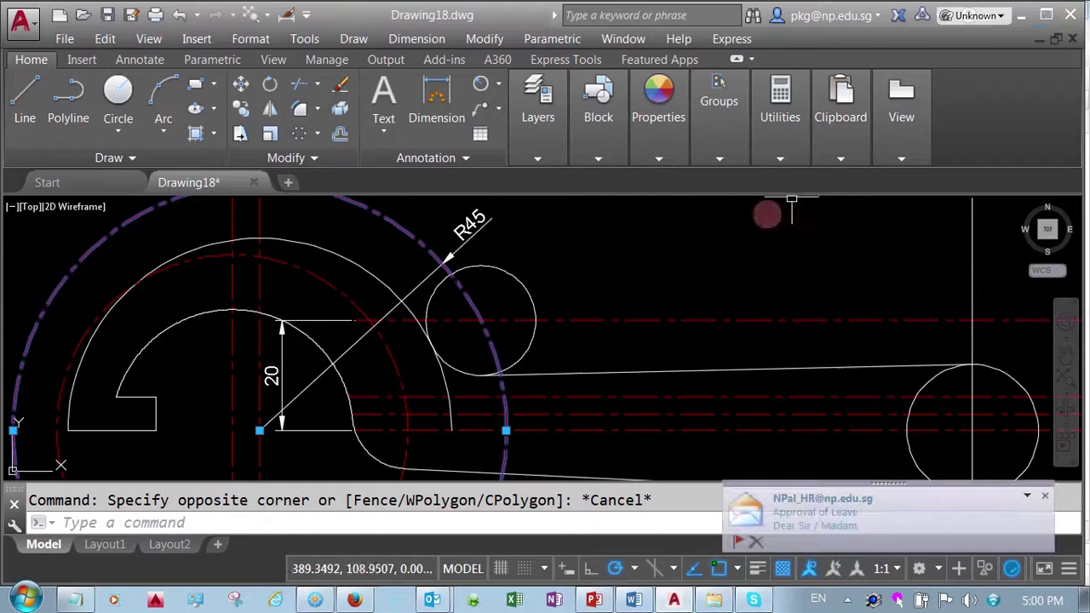
left_click(616, 273)
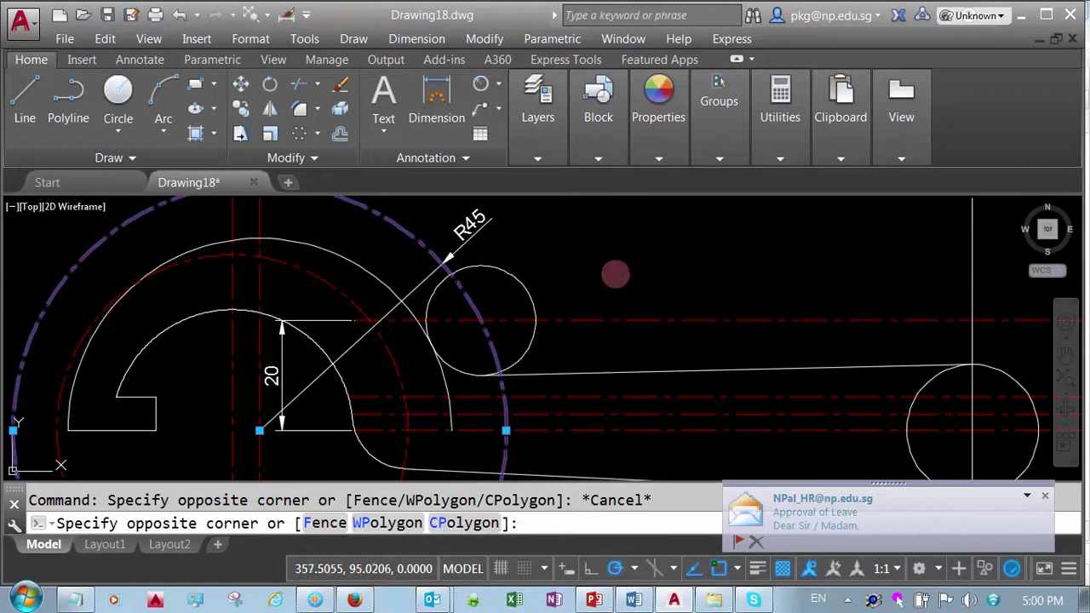
key("Escape")
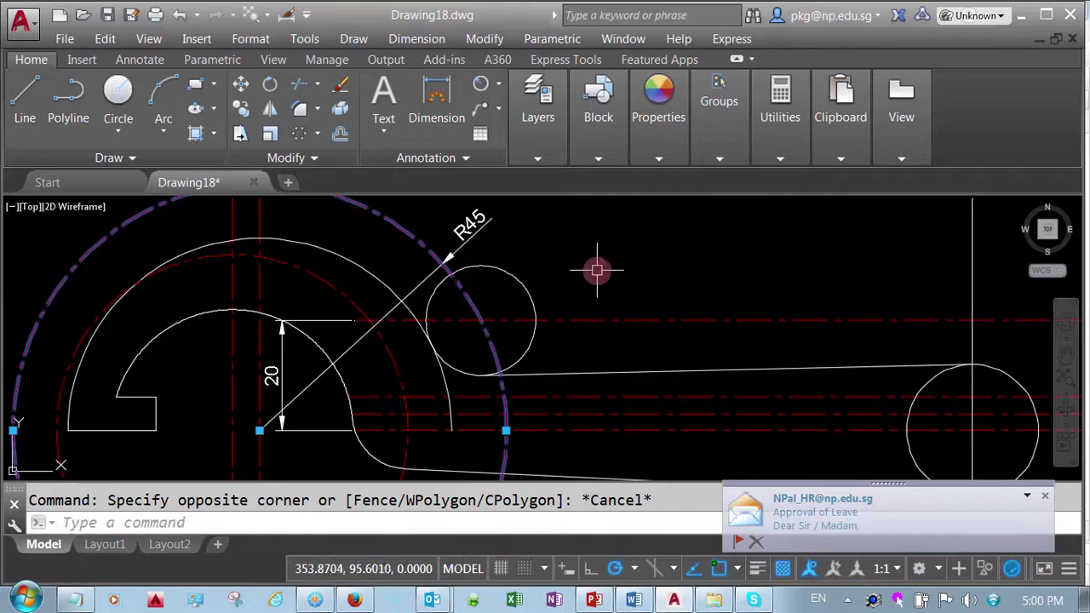
key("Escape")
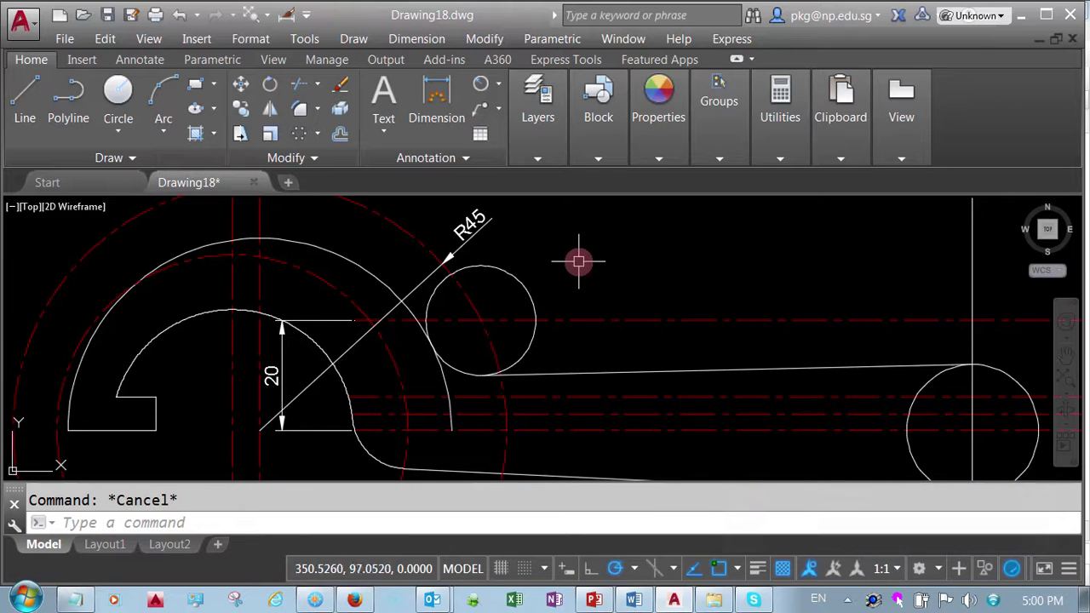
- Trim the small R10 circle's right-side arcs, leaving a fillet from the hook to the upper handle line
left_click(298, 84)
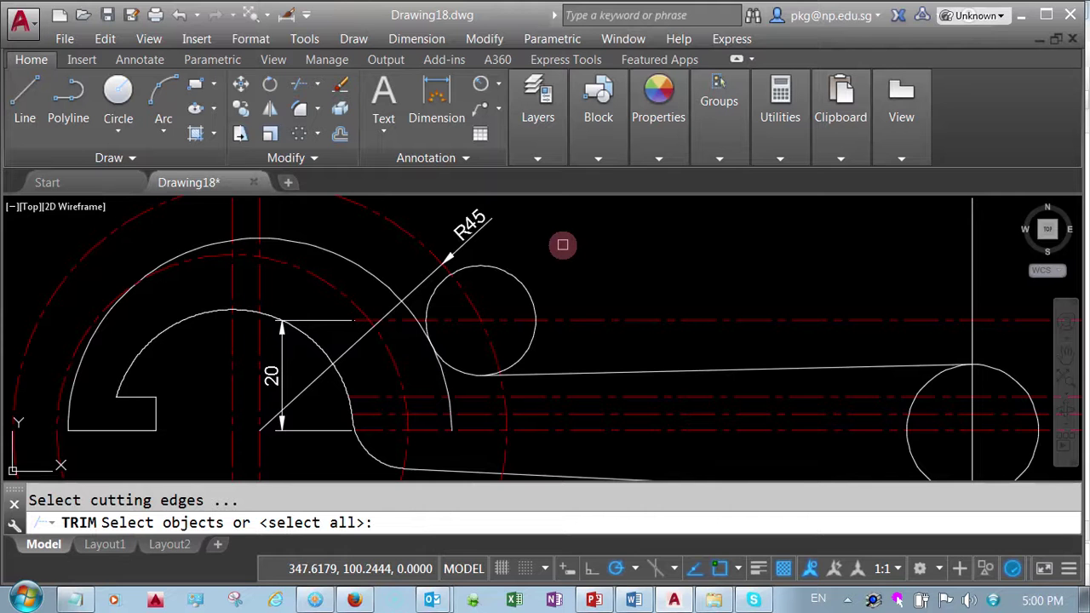
key("Return")
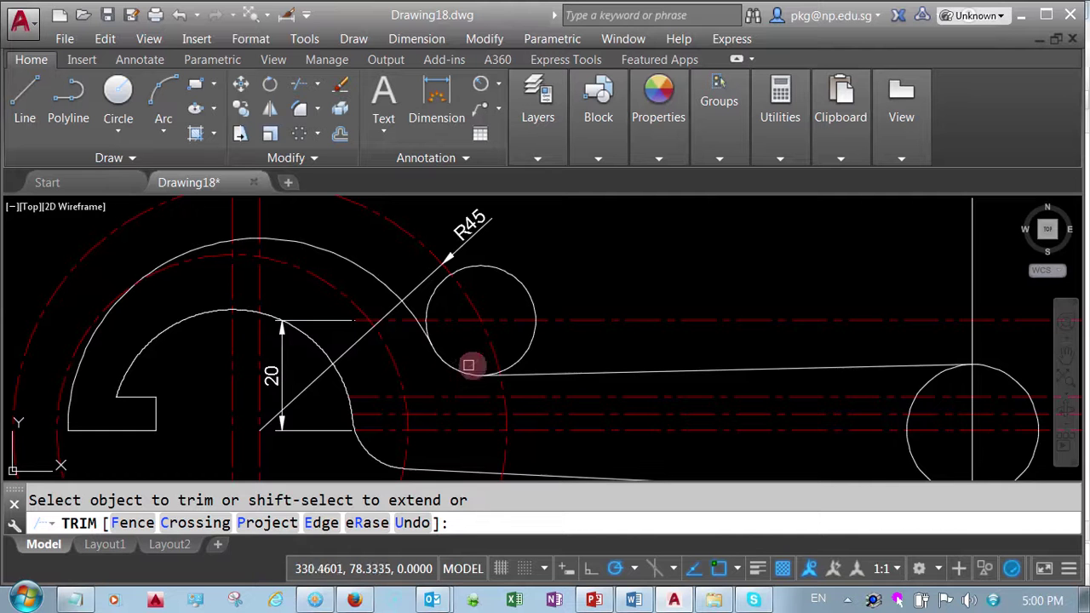
left_click(509, 362)
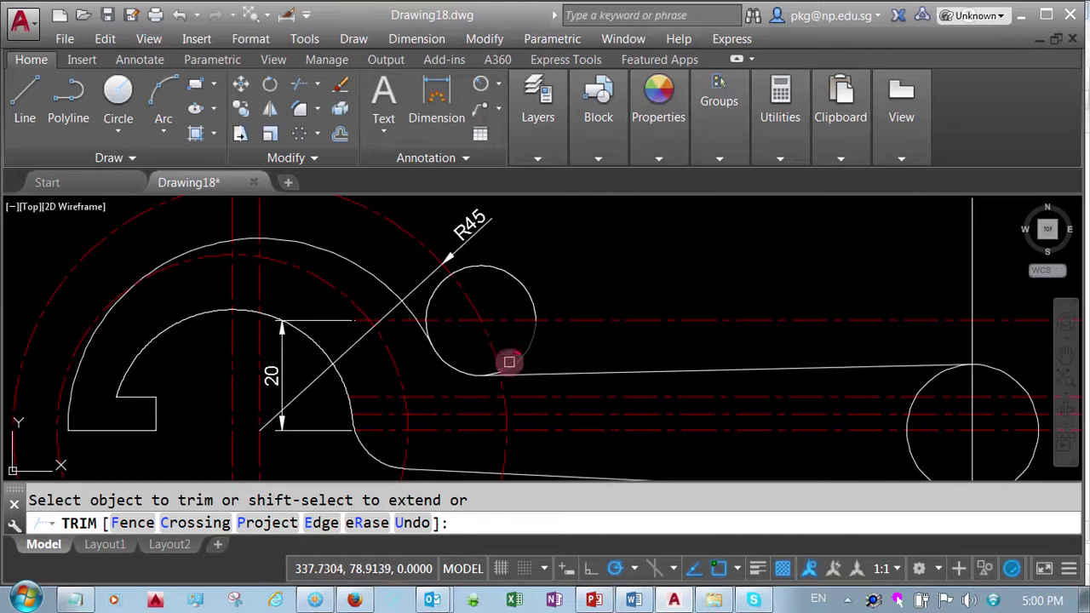
left_click(519, 279)
scroll(429, 367, "up", 2)
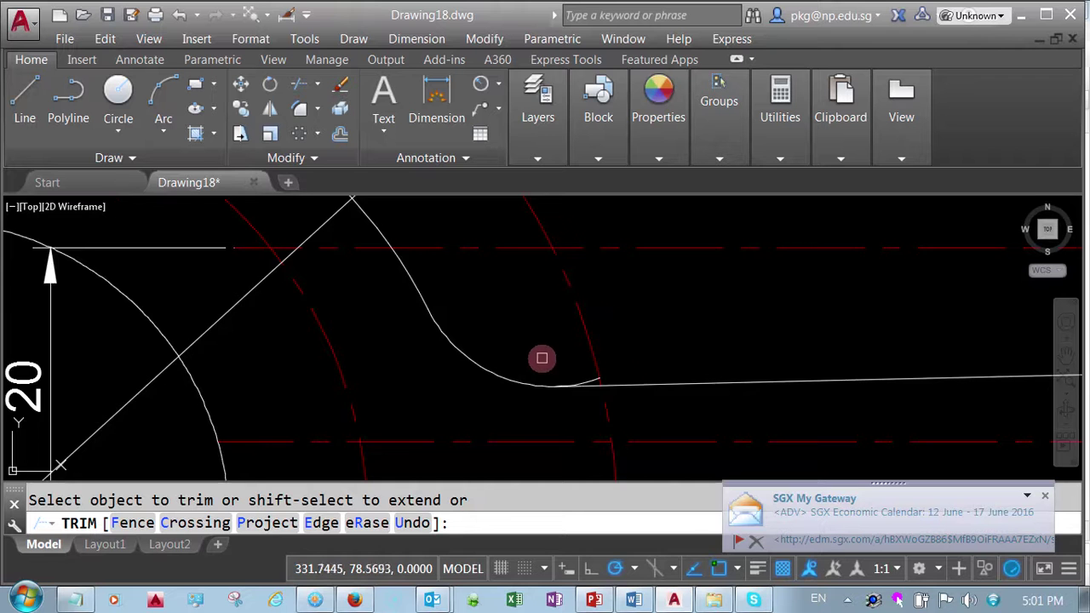
scroll(541, 358, "up", 2)
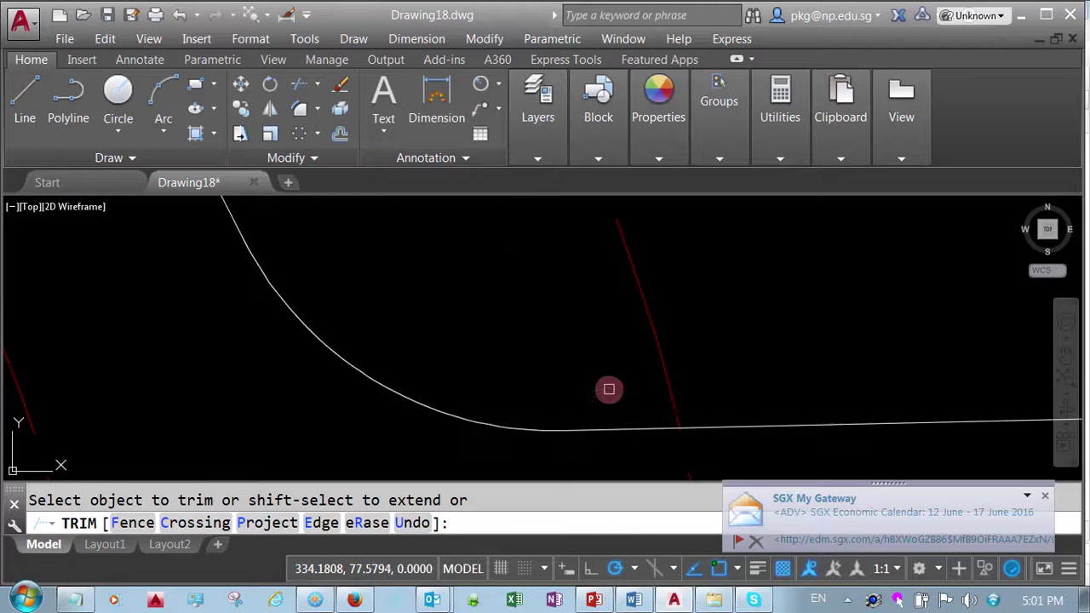
scroll(609, 389, "down", 2)
scroll(606, 377, "down", 2)
right_click(767, 308)
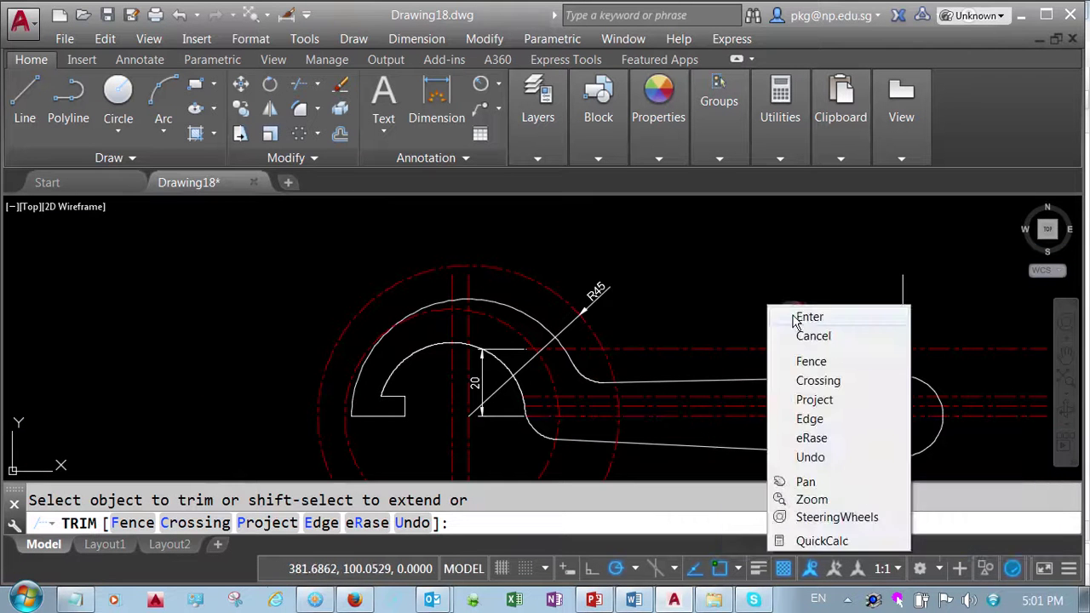
left_click(793, 319)
- Erase the R45 dimension and the vertical 20 dimension from the wrench drawing
scroll(640, 442, "up", 2)
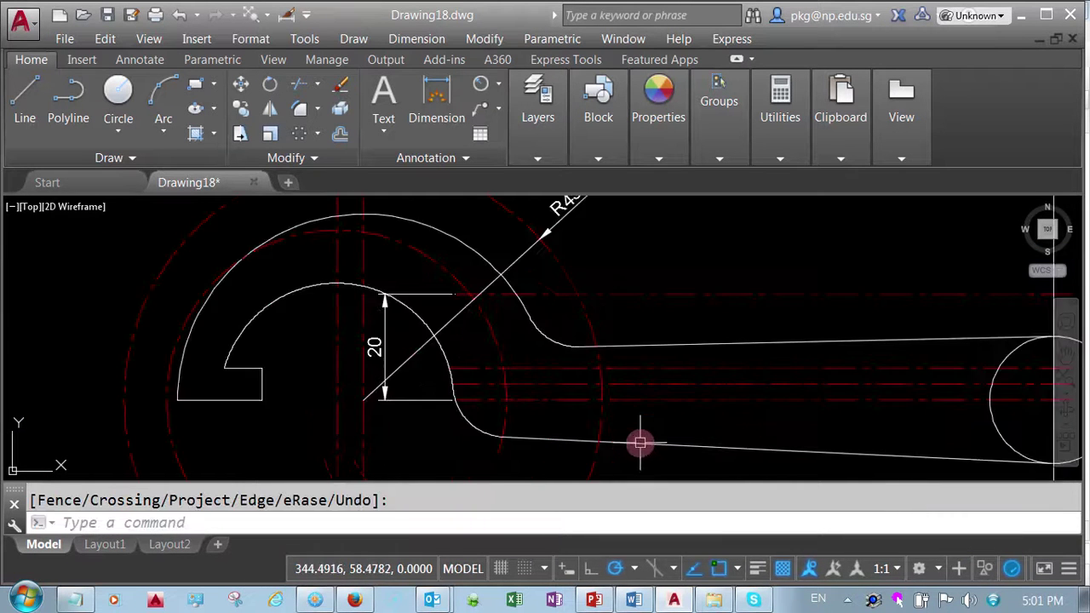
scroll(640, 443, "down", 2)
middle_click_drag(641, 443, 545, 416)
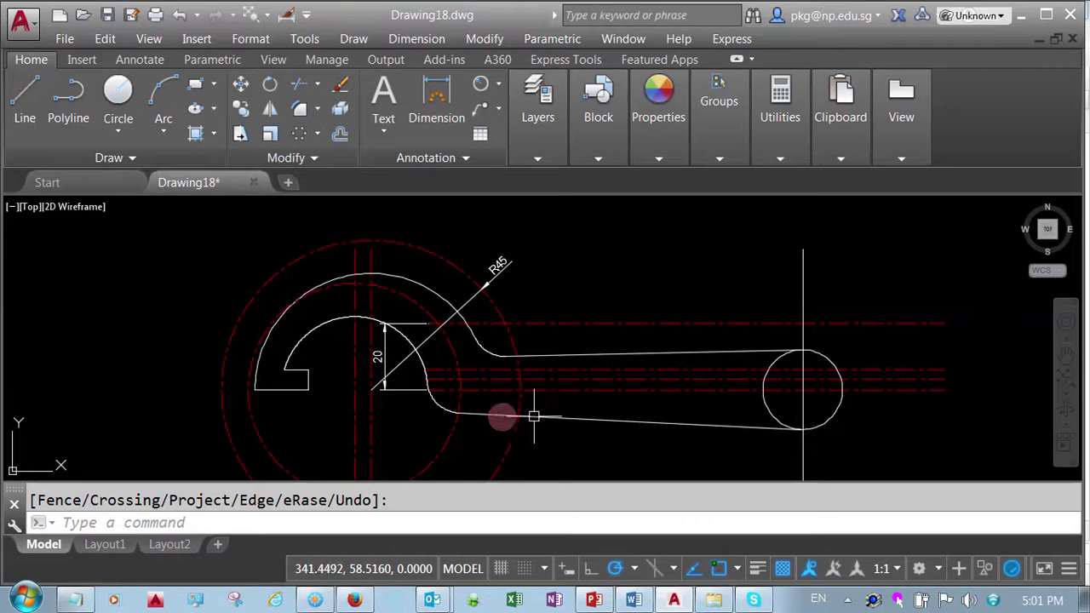
left_click(523, 274)
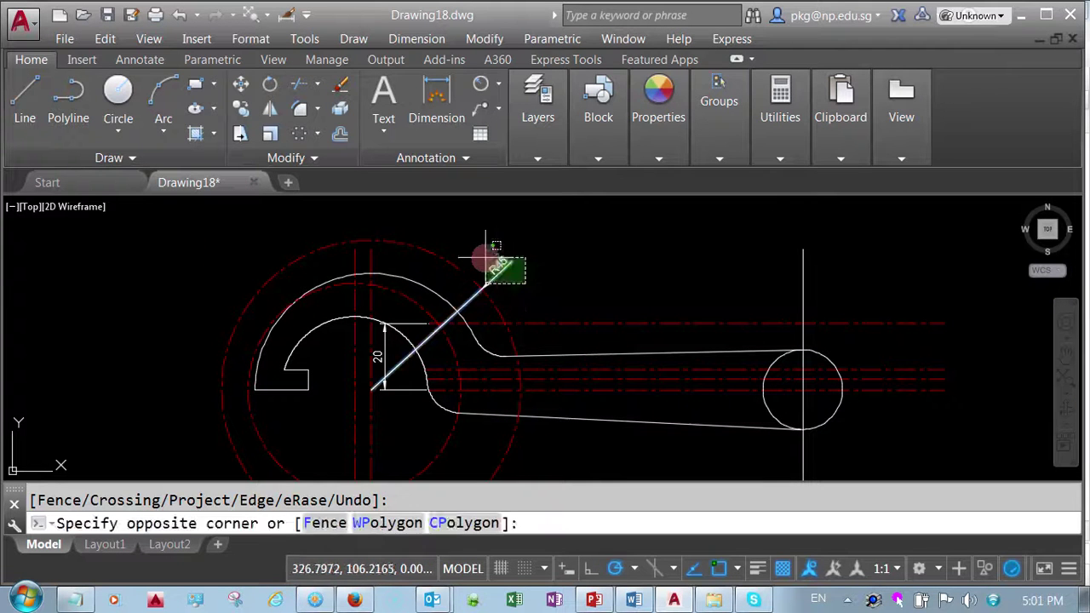
left_click(482, 308)
left_click(401, 399)
left_click(396, 365)
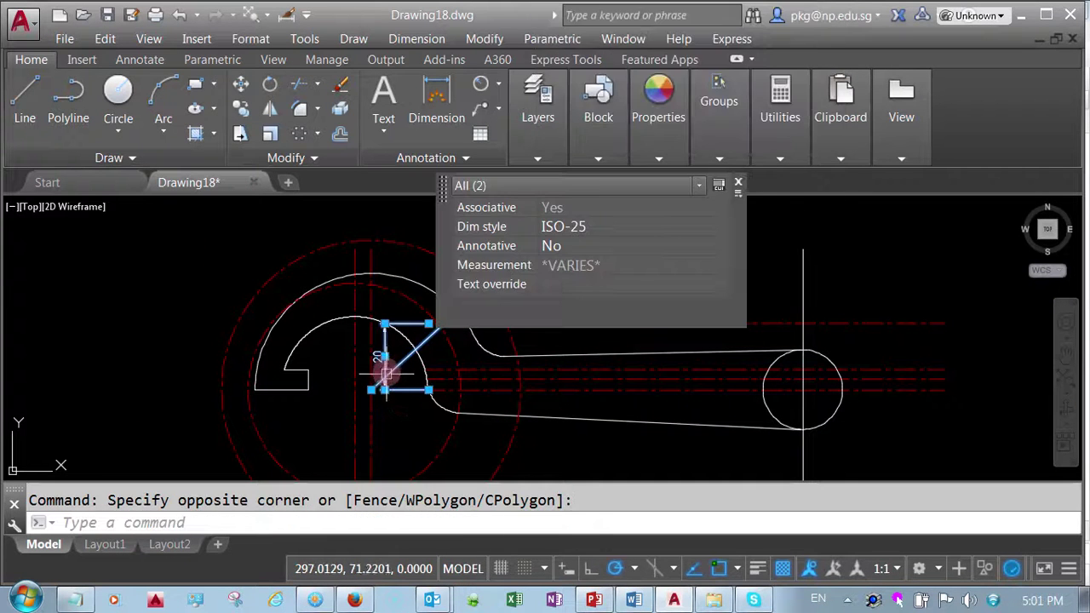
right_click(394, 362)
left_click(428, 312)
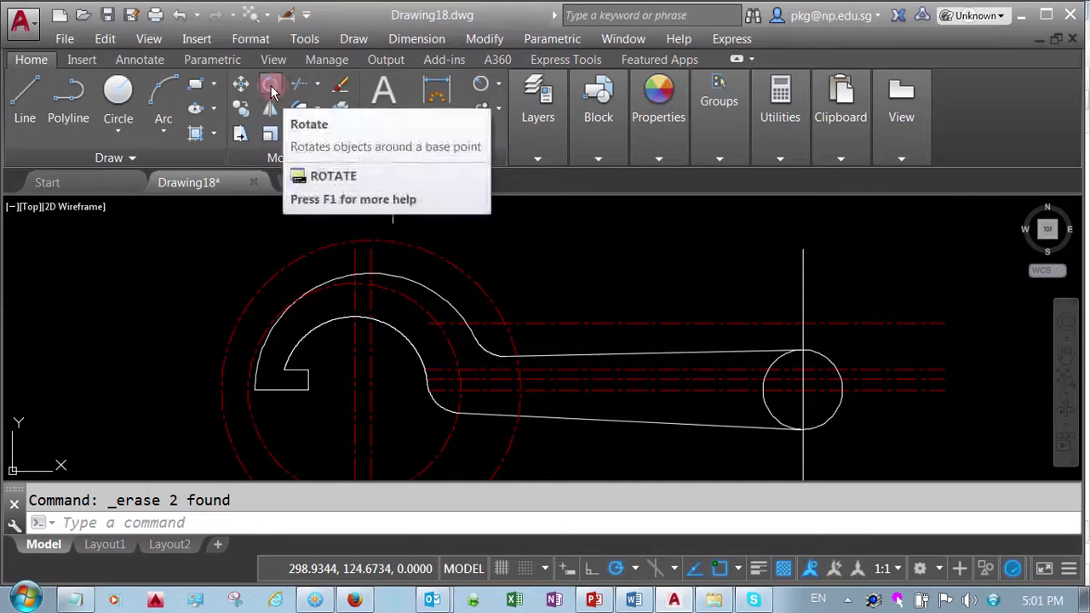
- Trim away the end circle's left arcs to round the handle end, then select its vertical line
left_click(298, 83)
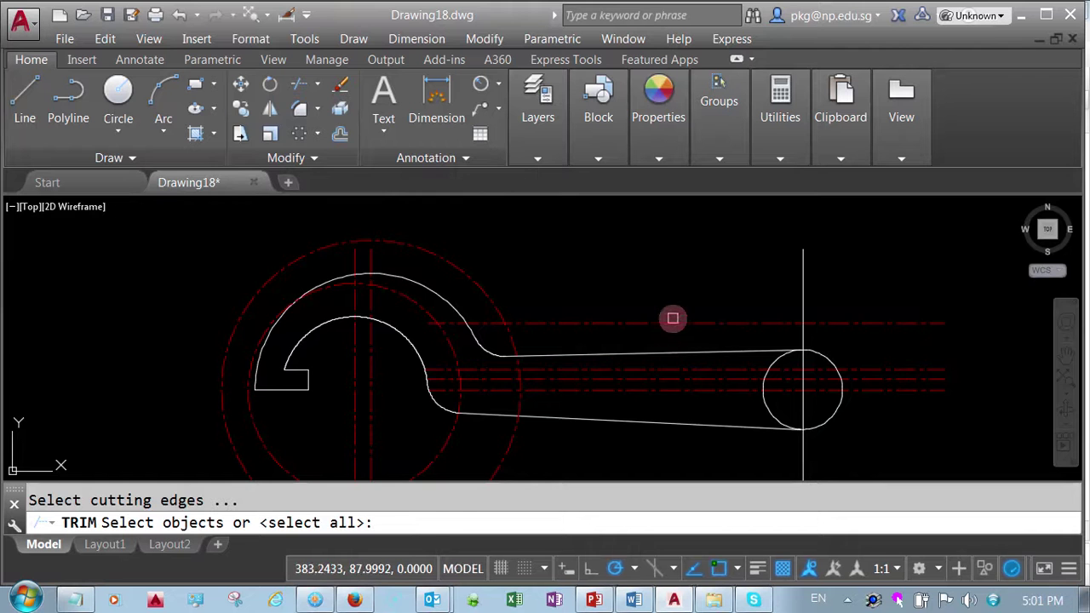
key("Return")
scroll(771, 407, "up", 4)
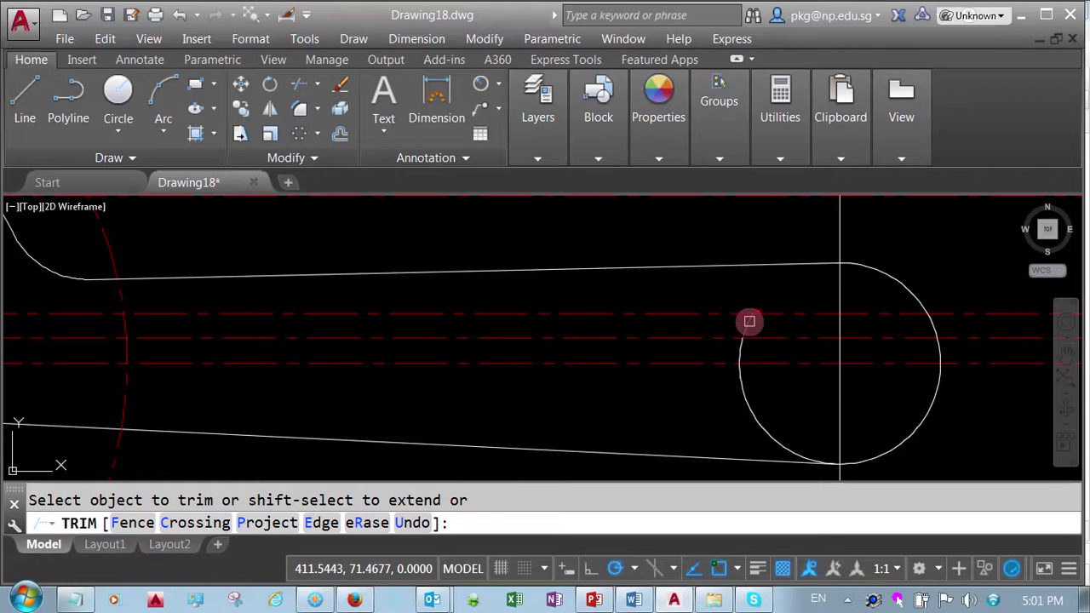
left_click(749, 322)
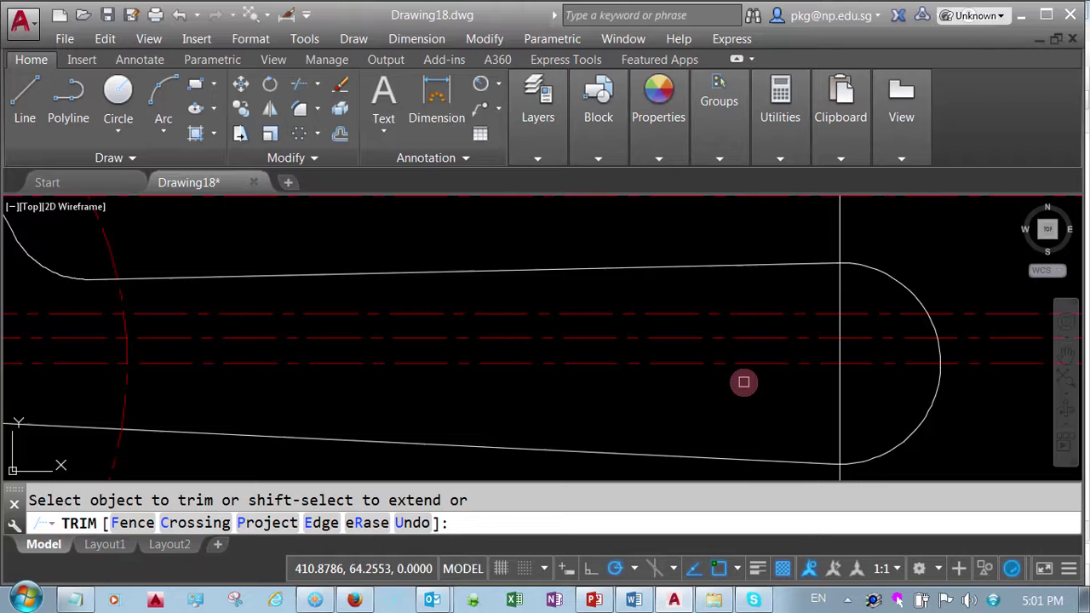
right_click(736, 230)
left_click(771, 243)
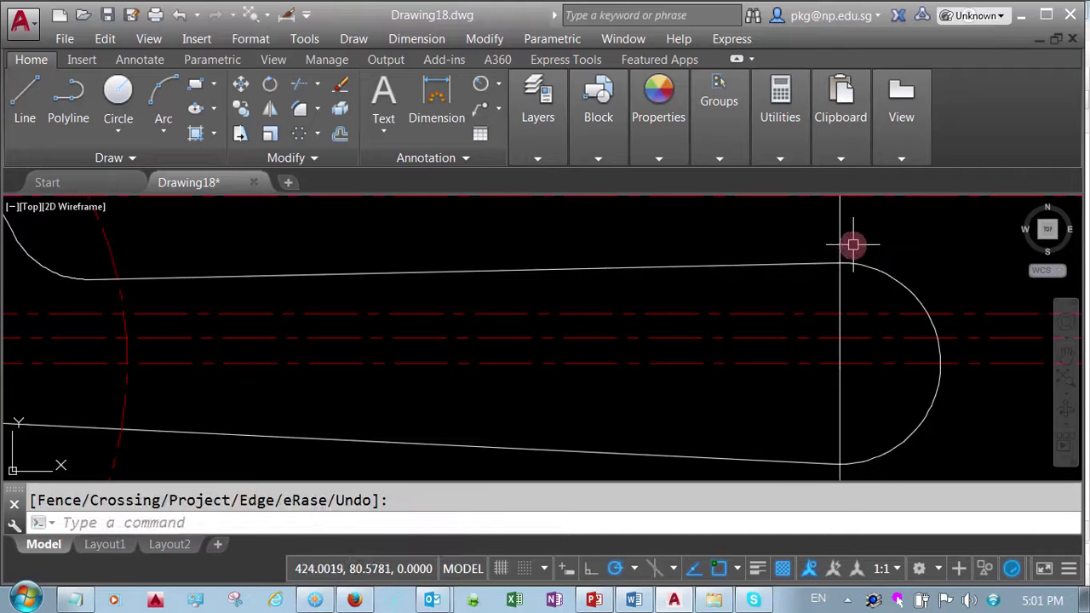
left_click(841, 246)
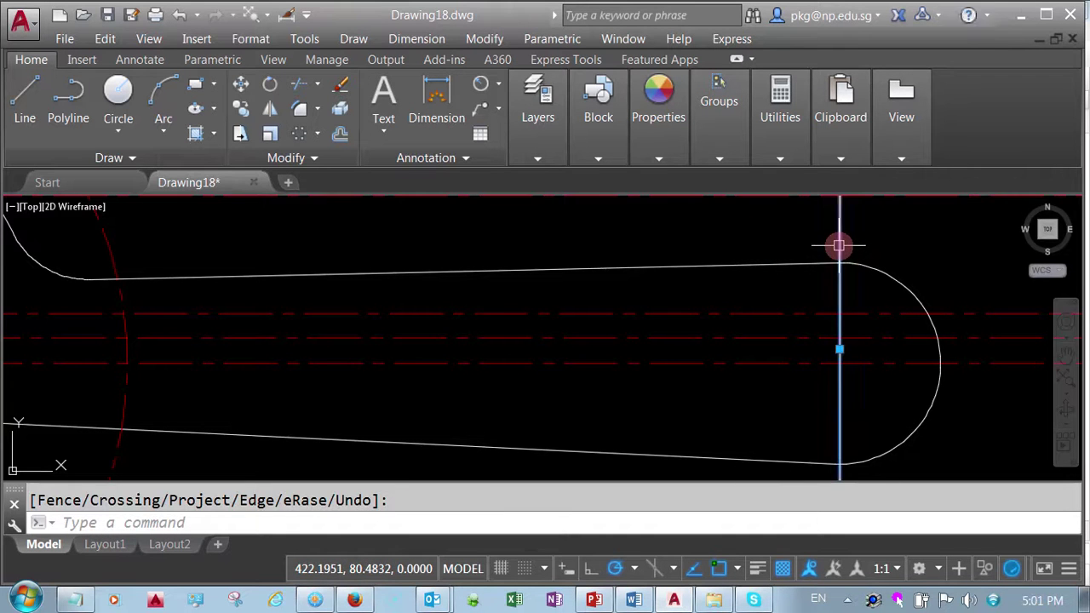
- Move the vertical line through the handle end onto the Center Lines layer
left_click(560, 161)
left_click(696, 181)
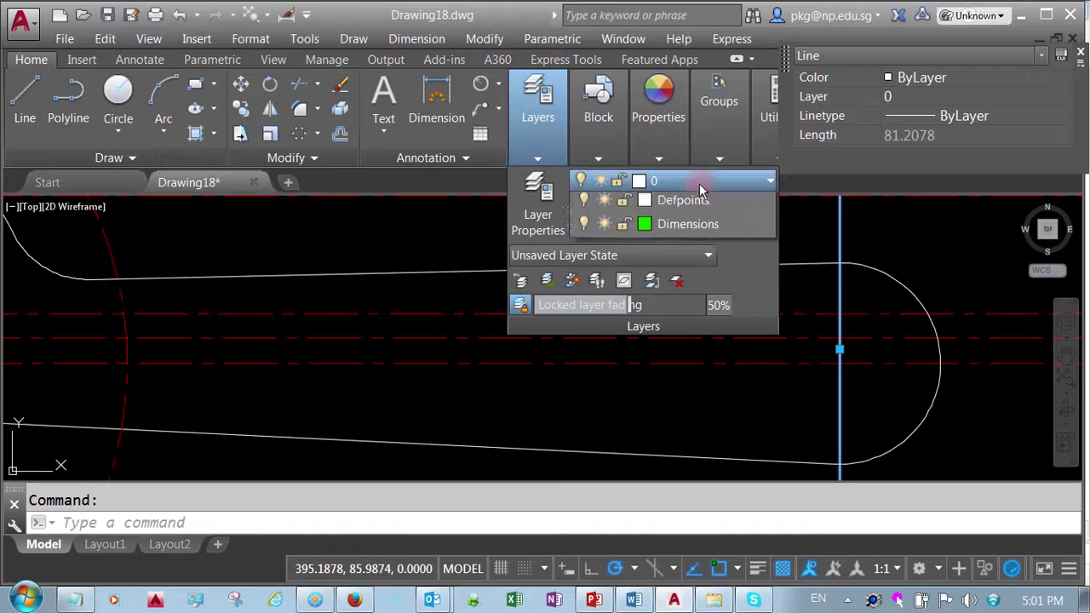
left_click(686, 225)
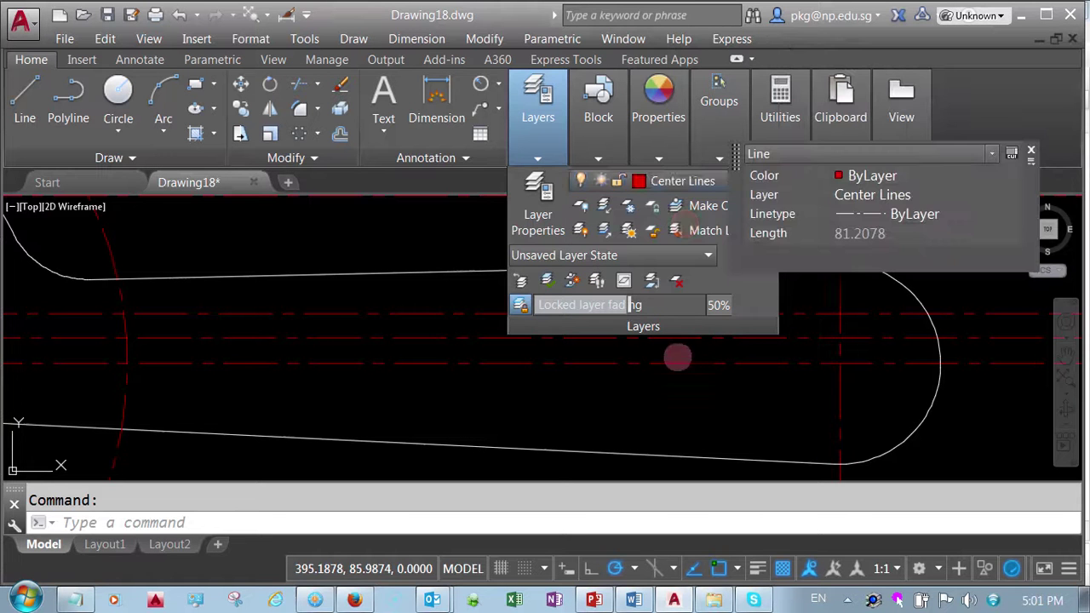
key("Escape")
scroll(672, 383, "down", 2)
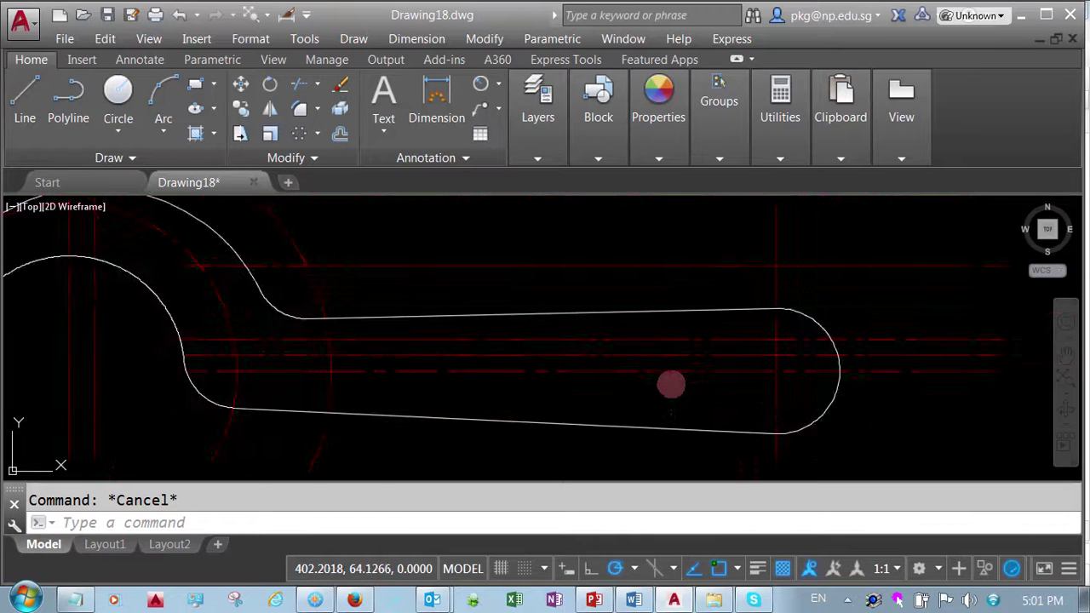
middle_click_drag(671, 384, 687, 377)
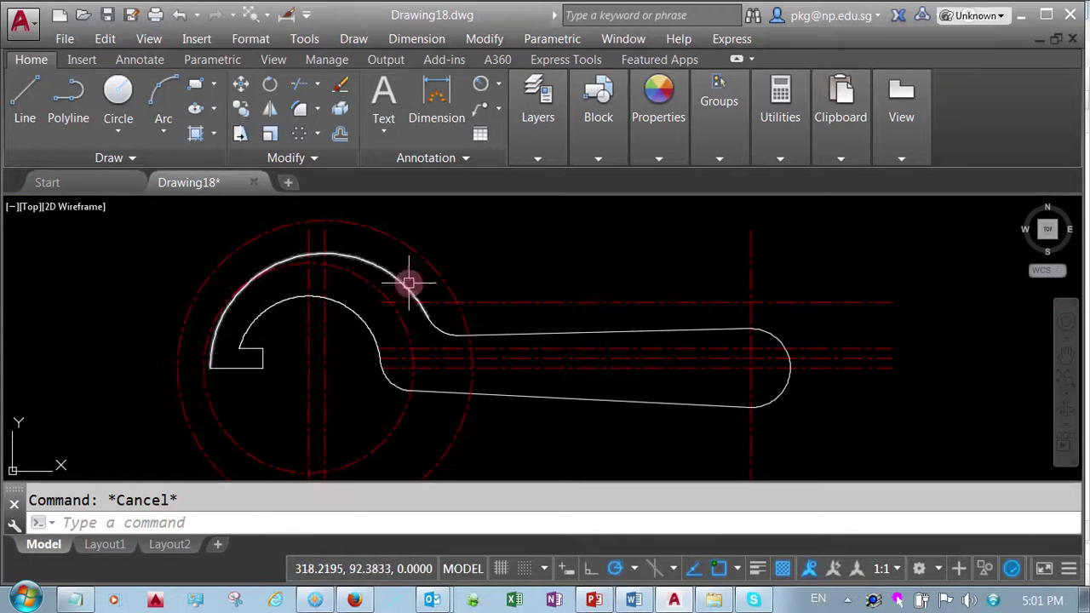
- Erase the outer and inner dash-dot circles around the hook head
left_click(383, 301)
left_click(410, 251)
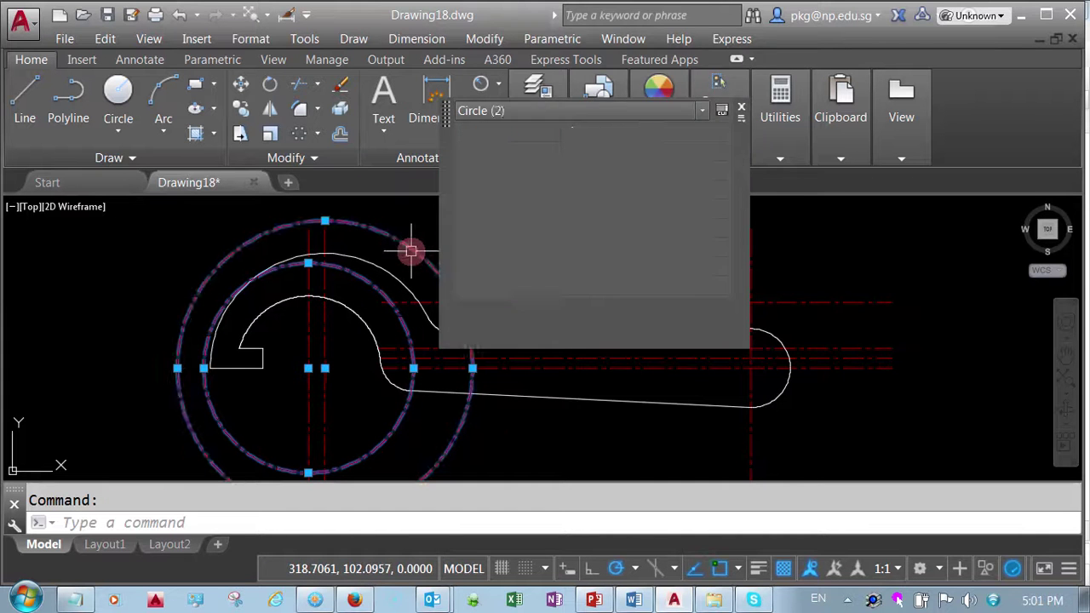
left_click(487, 302)
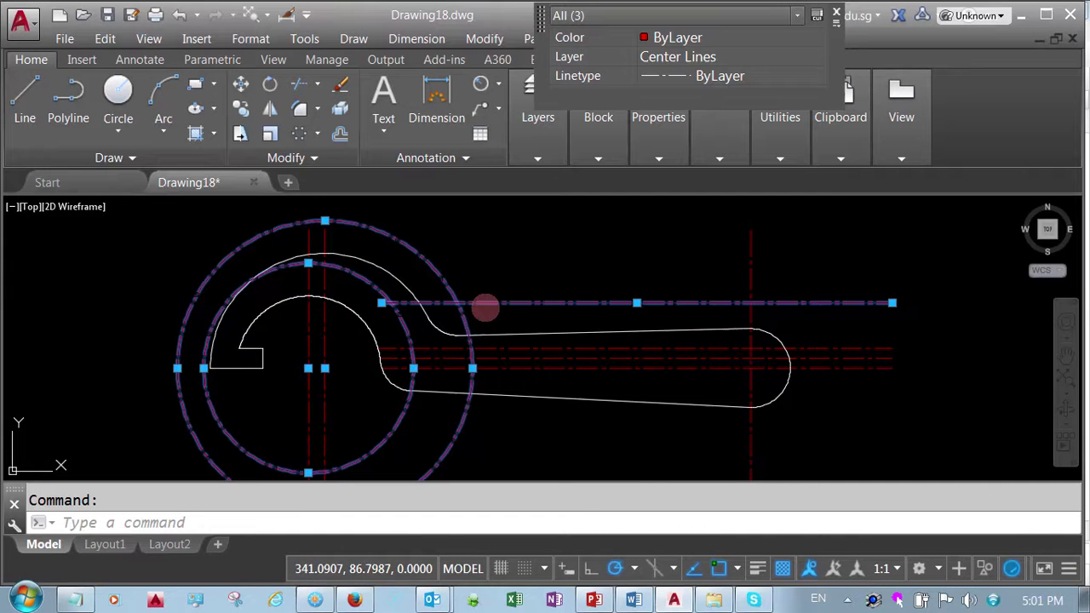
left_click(438, 350)
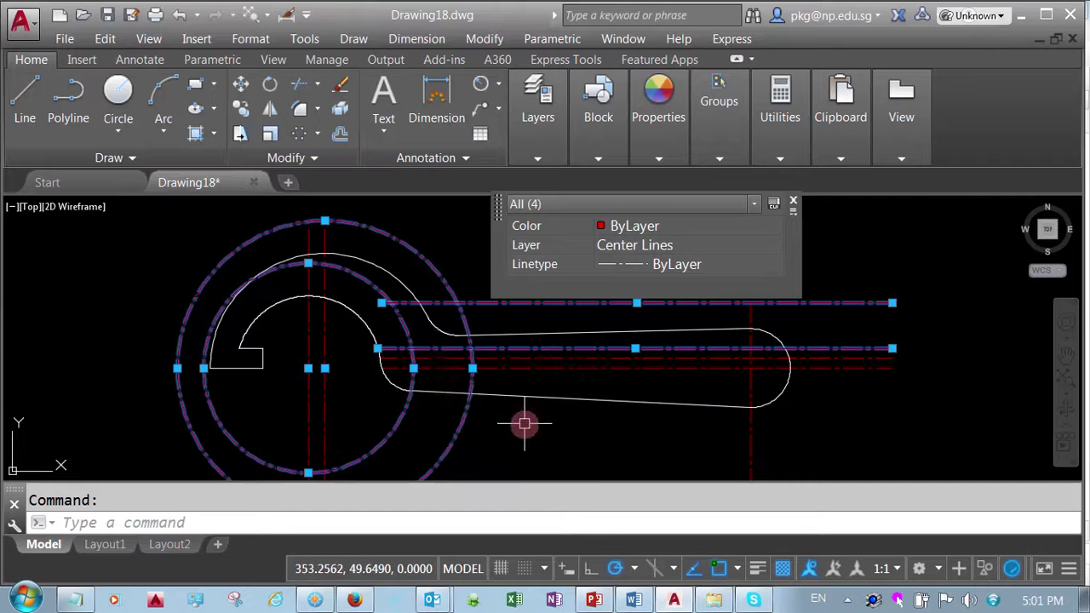
key("Escape")
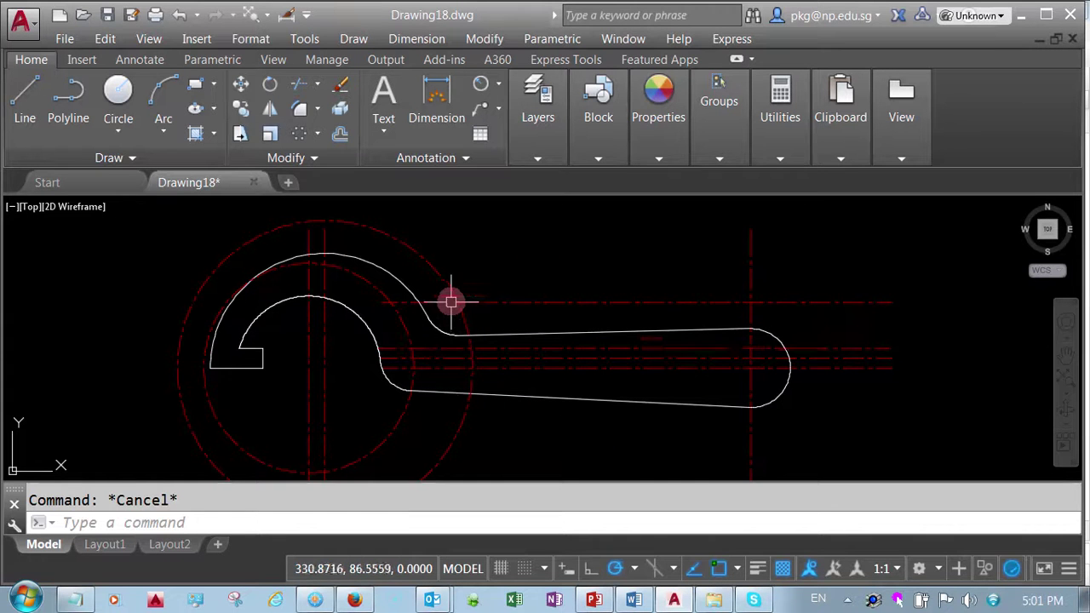
left_click(450, 292)
left_click(400, 321)
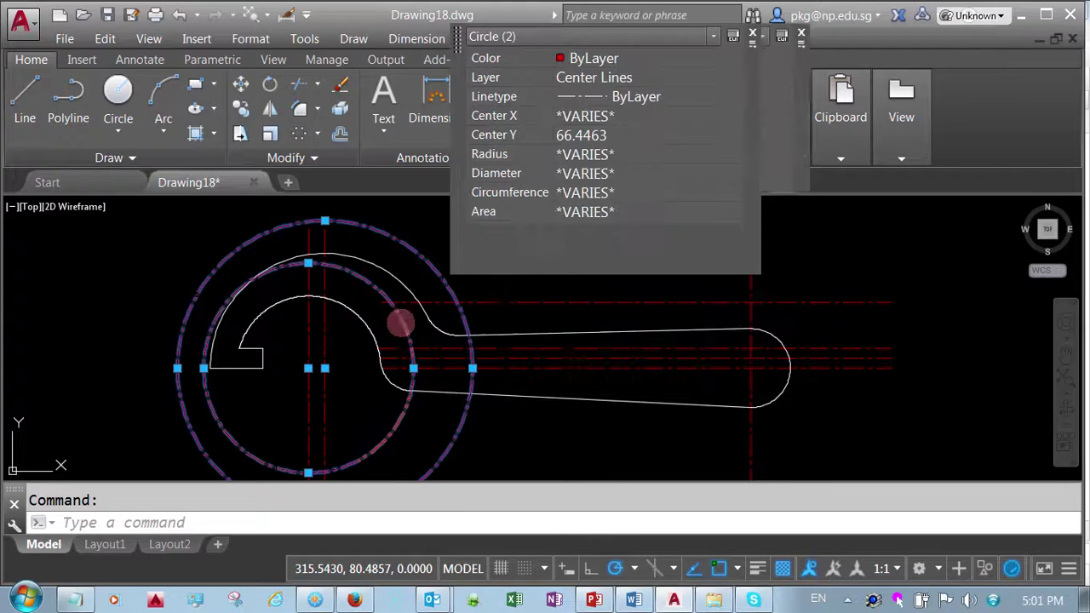
right_click(398, 320)
left_click(442, 312)
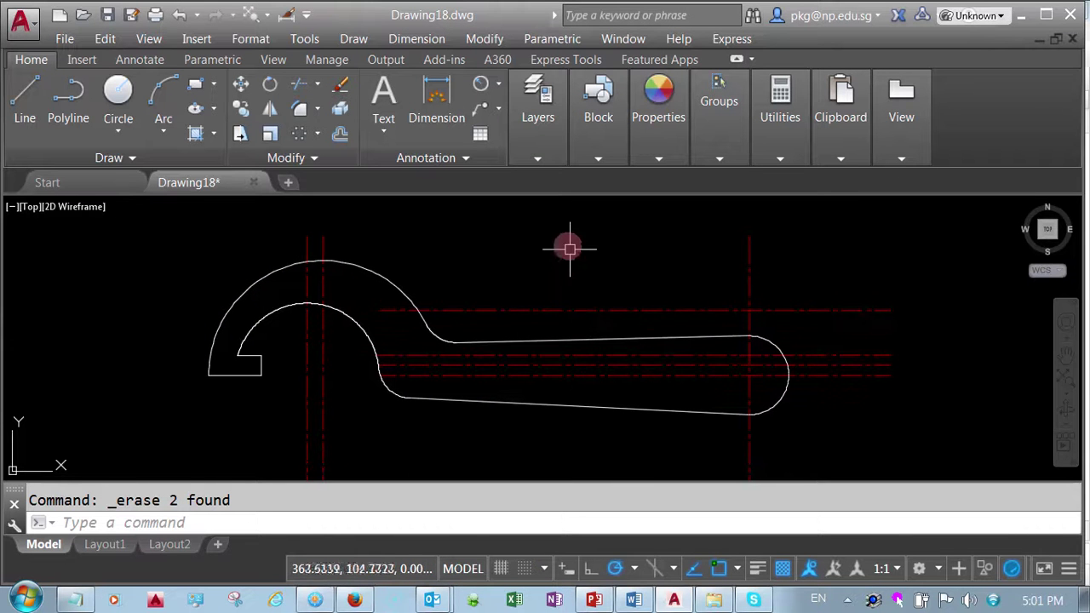
- Hide the Center Lines layer and hatch the inside of the wrench outline
left_click(537, 160)
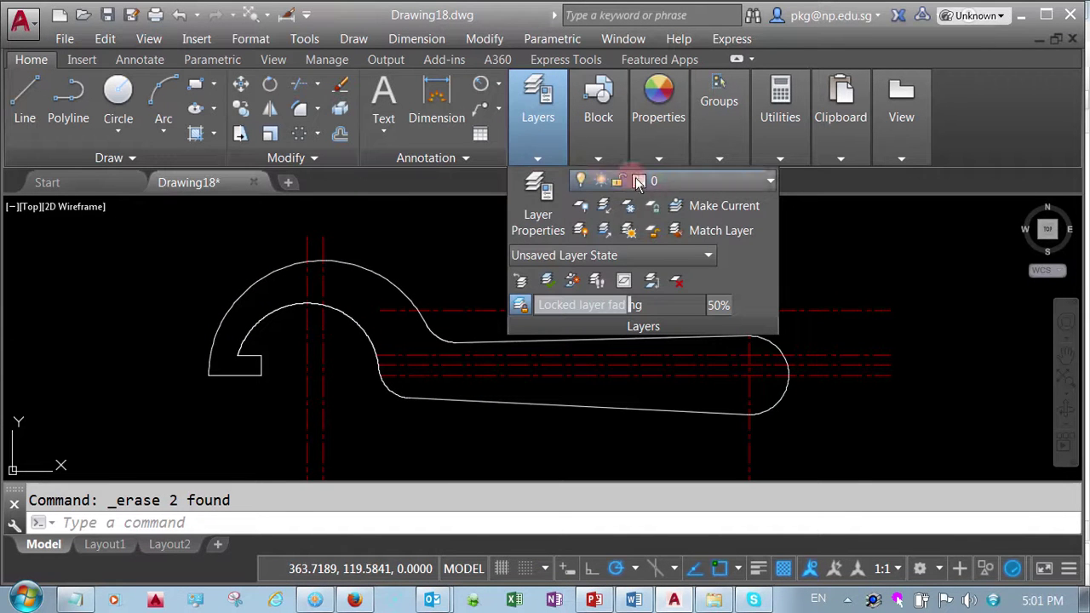
left_click(673, 180)
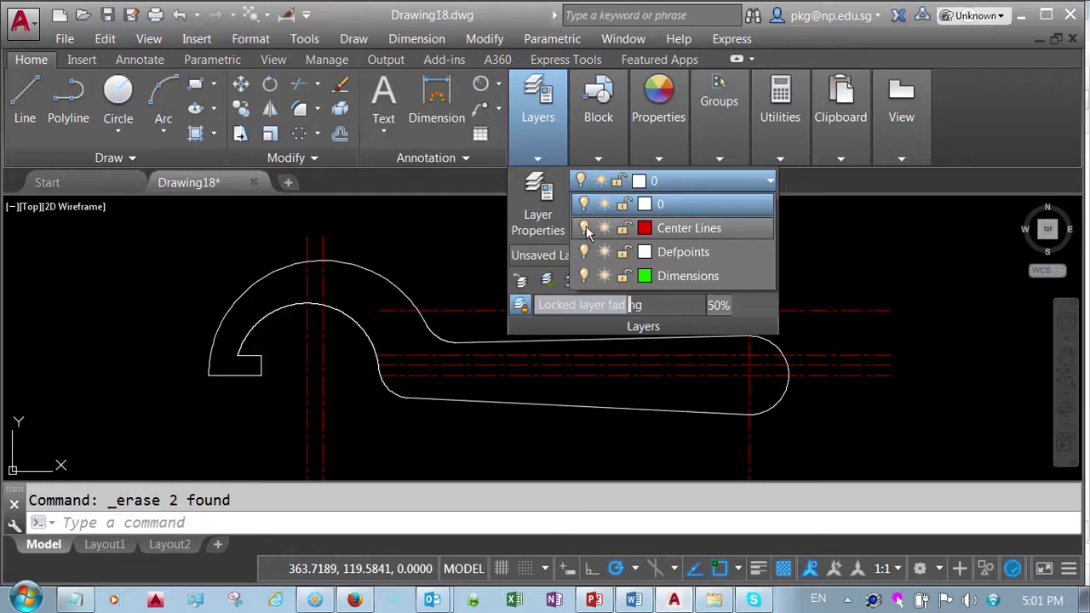
left_click(585, 228)
left_click(565, 439)
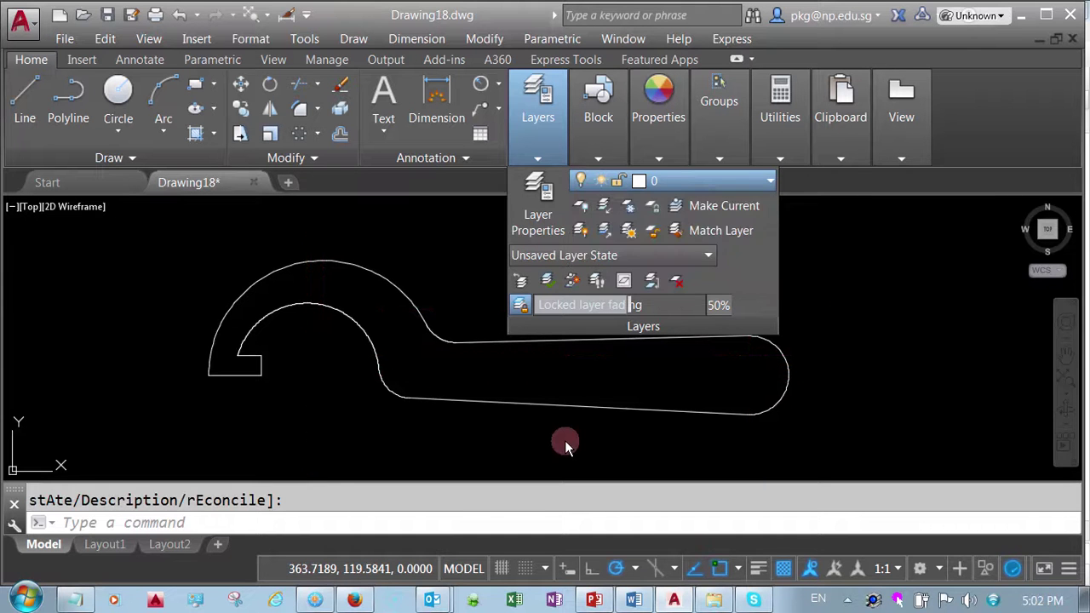
left_click(196, 133)
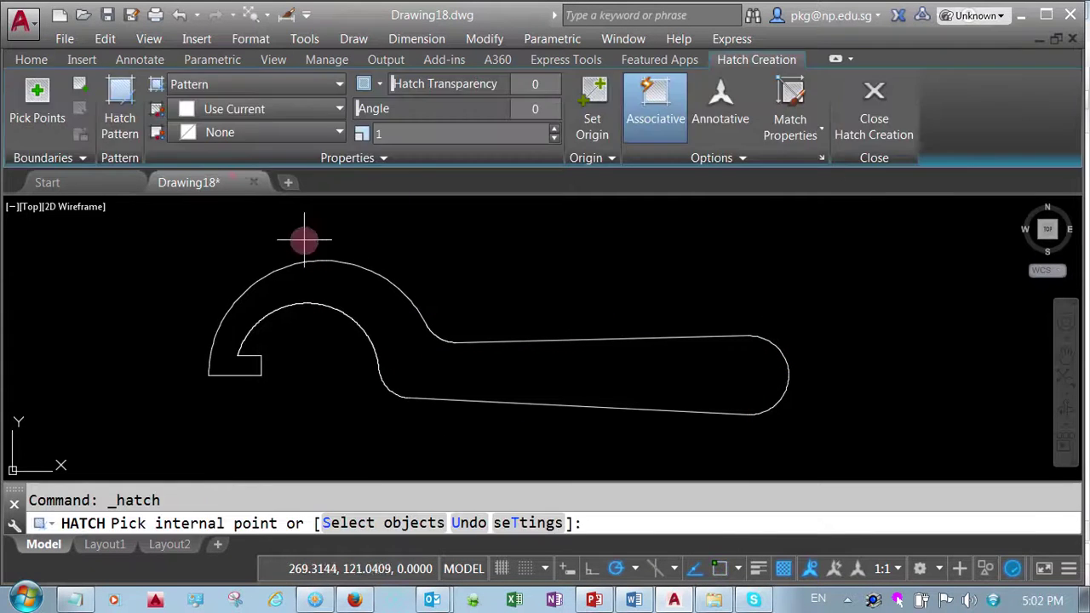
left_click(418, 349)
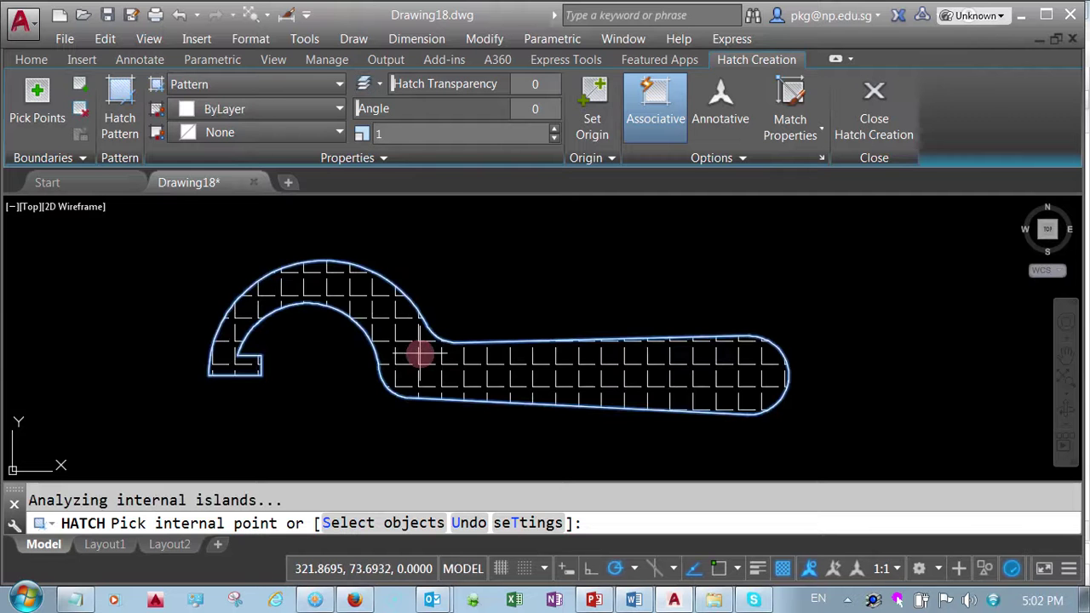
left_click(874, 115)
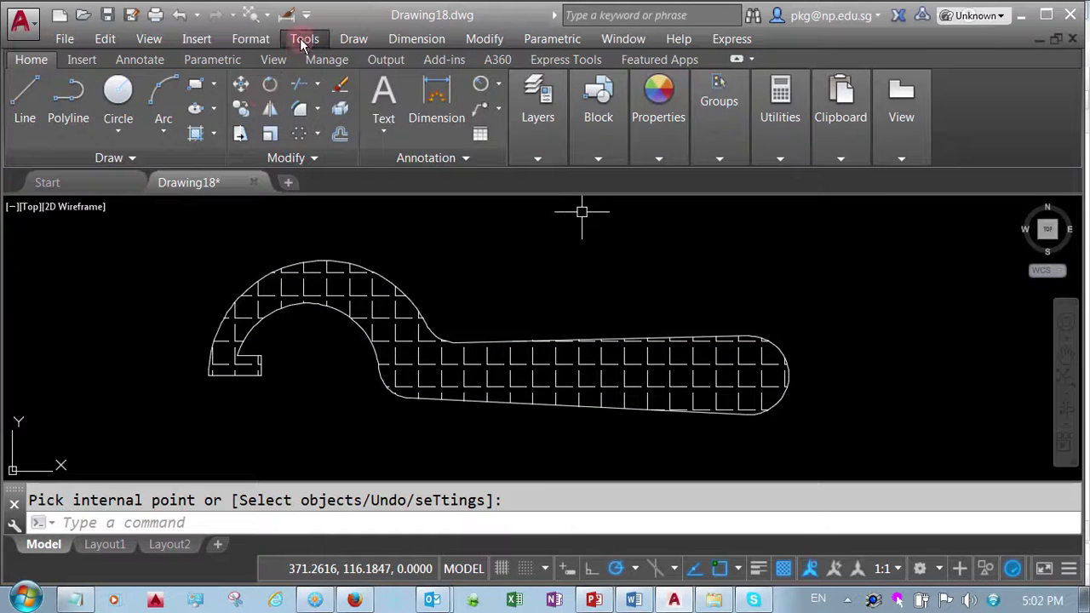
- List the hatch's properties to read its area of 3518.5586
left_click(304, 39)
mouse_move(378, 204)
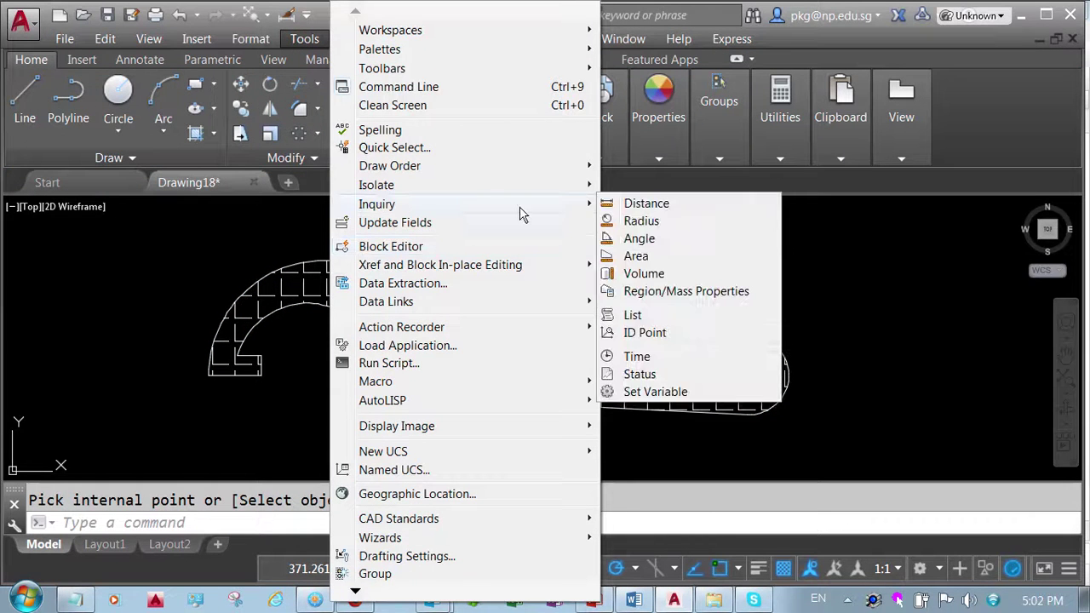
left_click(636, 318)
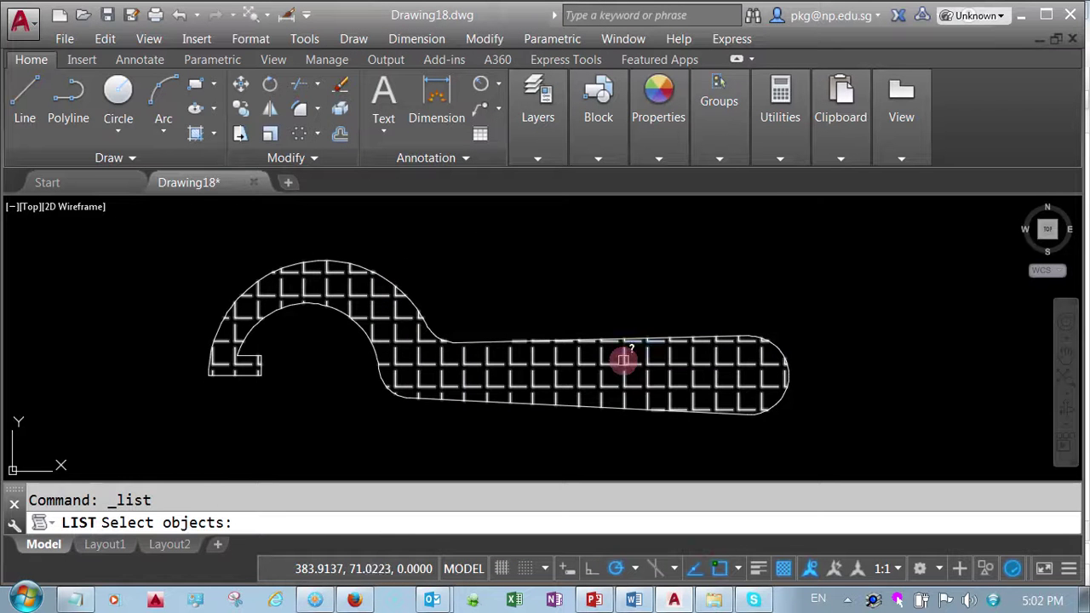
left_click(623, 359)
key("Return")
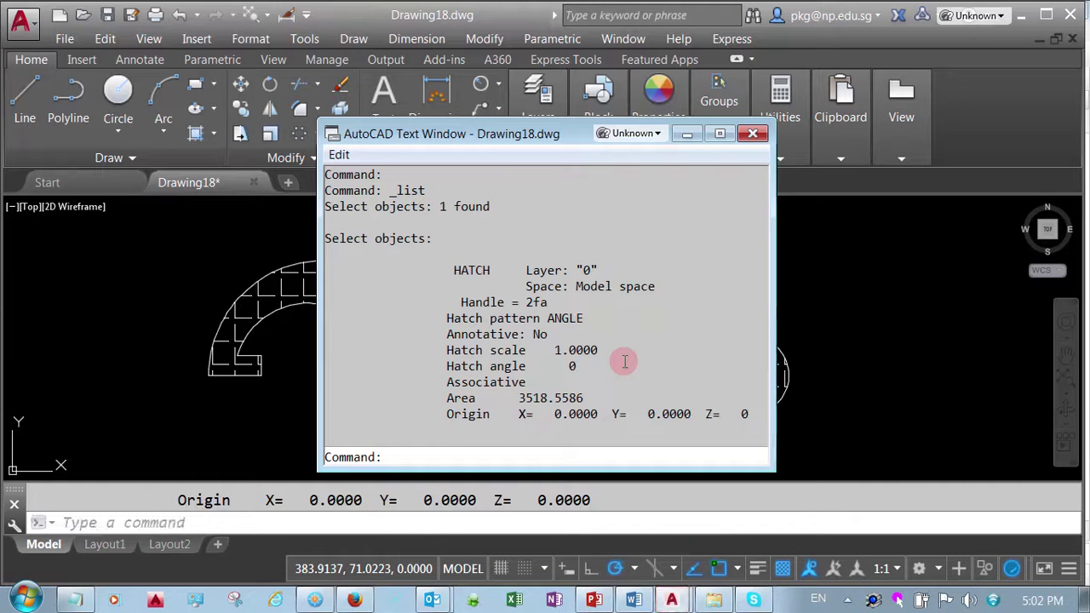
left_click_drag(588, 400, 538, 397)
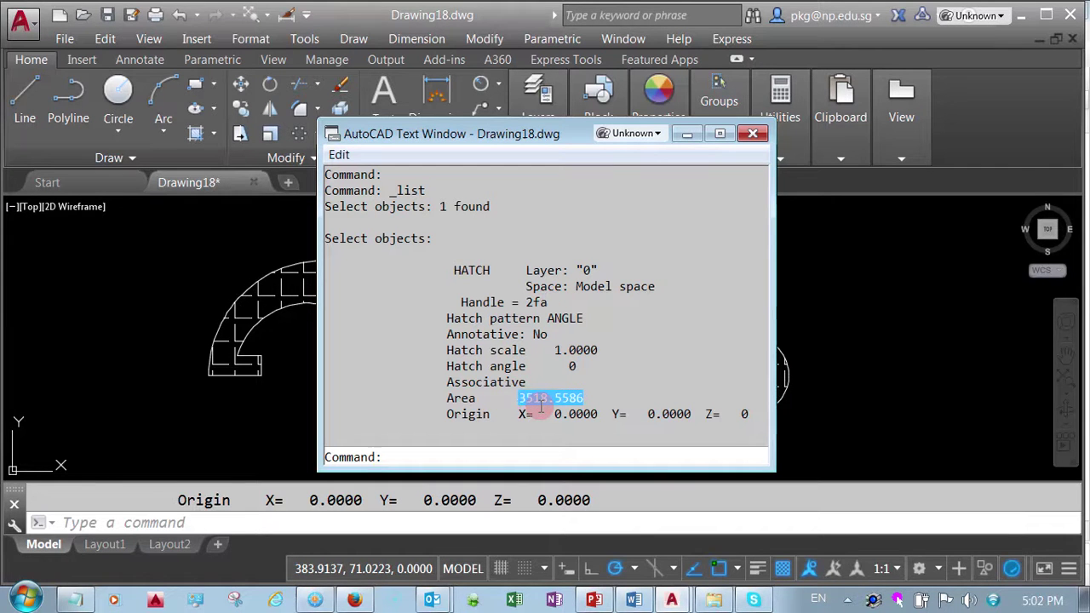
left_click(753, 134)
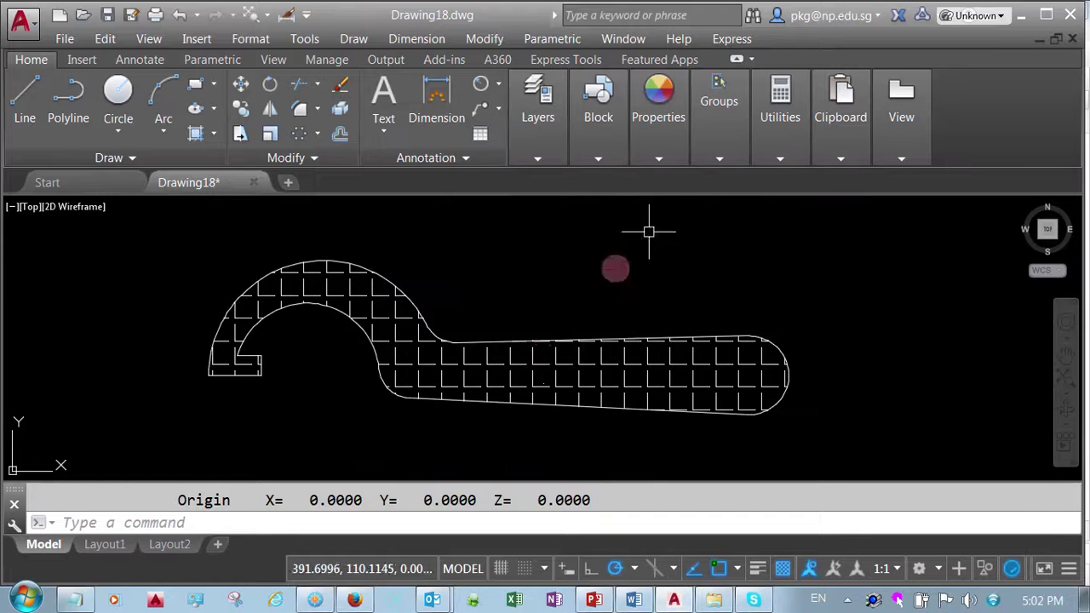
- Erase the hatch and turn the Center Lines layer back on
left_click(532, 373)
right_click(532, 373)
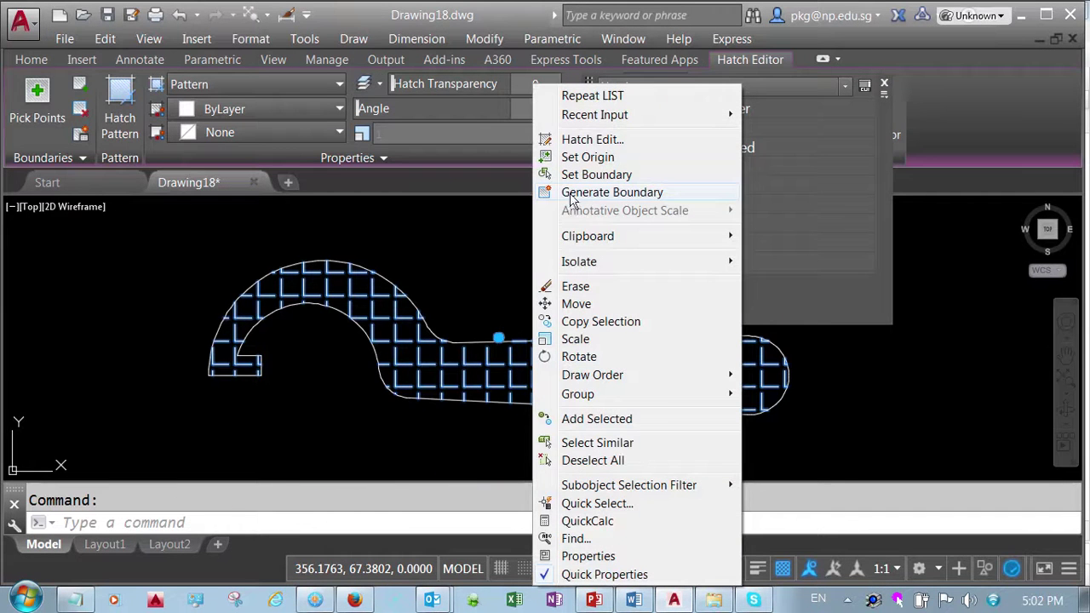
left_click(575, 288)
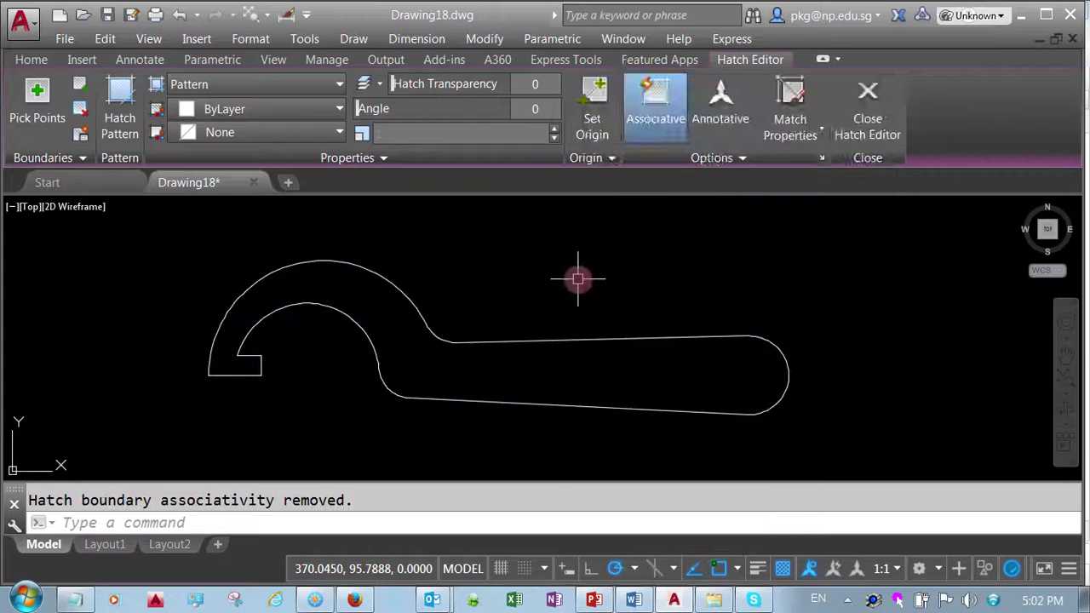
left_click(536, 158)
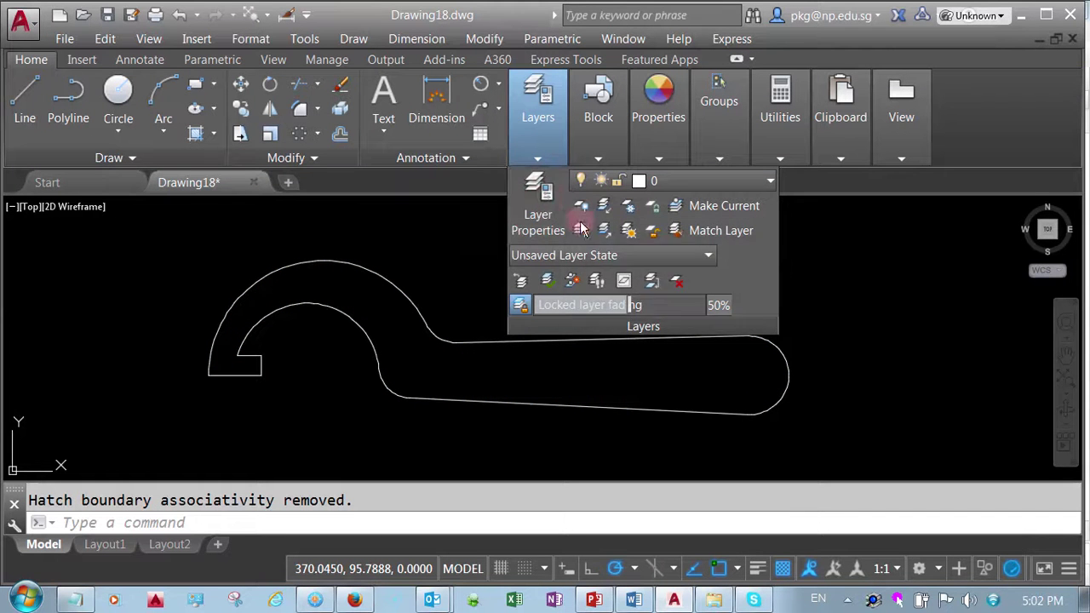
left_click(711, 181)
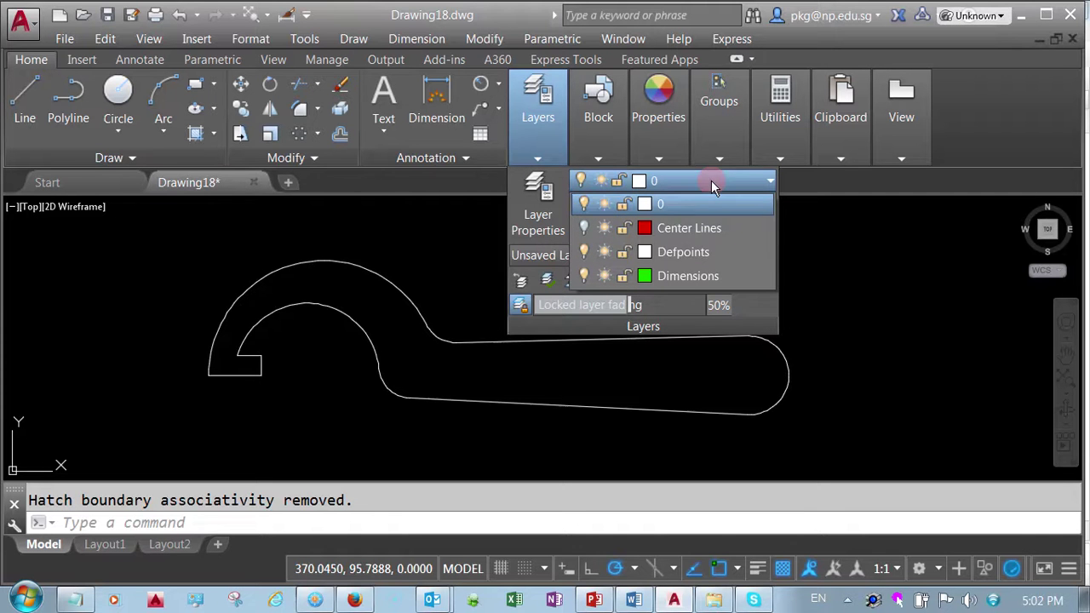
left_click(585, 228)
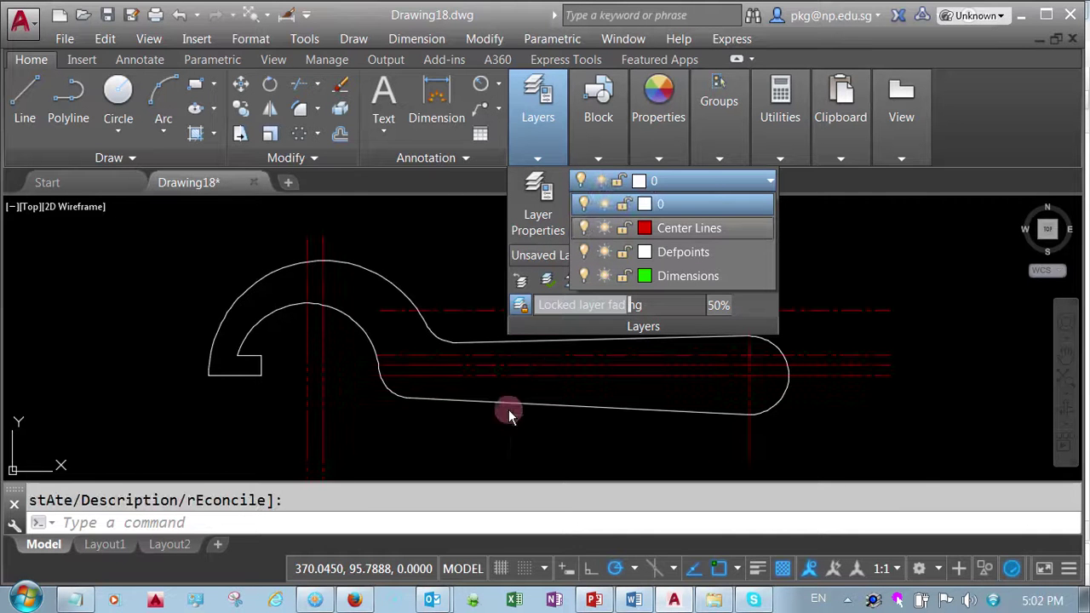
left_click(471, 428)
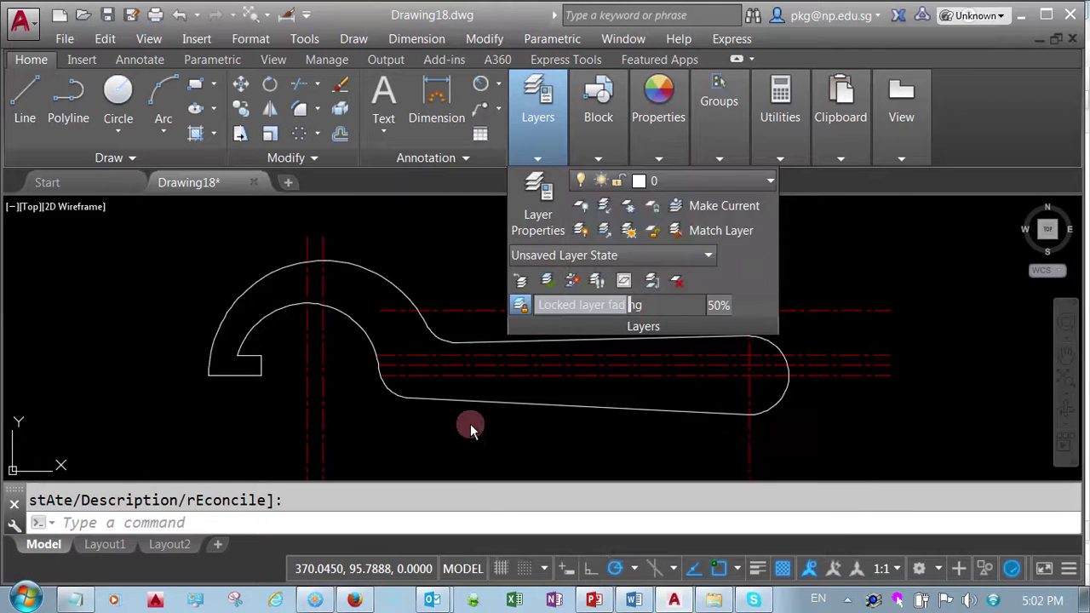
key("Escape")
- Stretch the horizontal centre lines' right ends leftward to shorten them
scroll(454, 423, "down", 2)
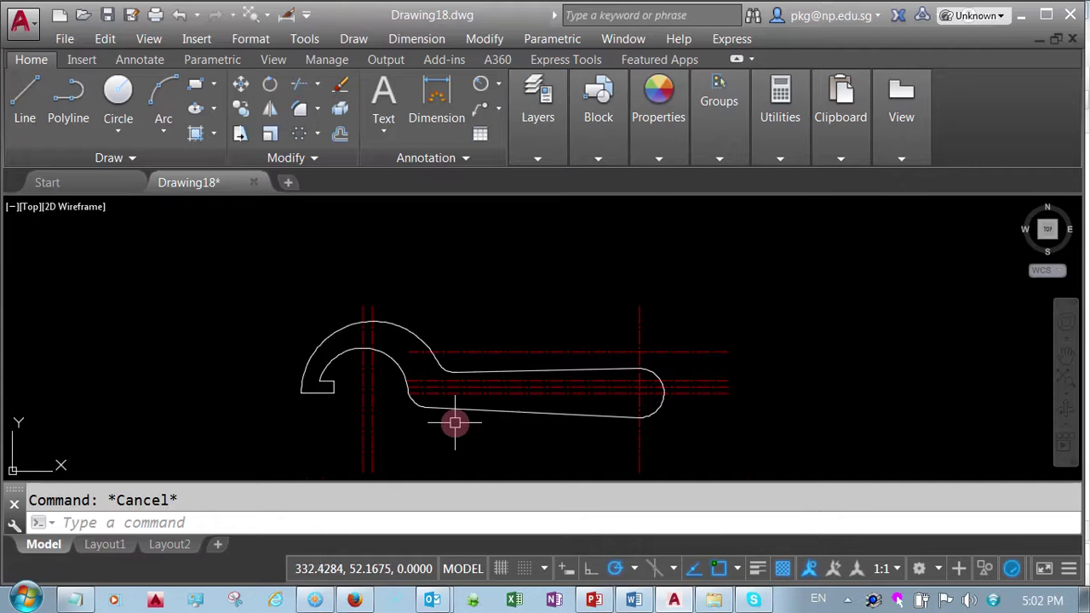
middle_click_drag(454, 422, 458, 390)
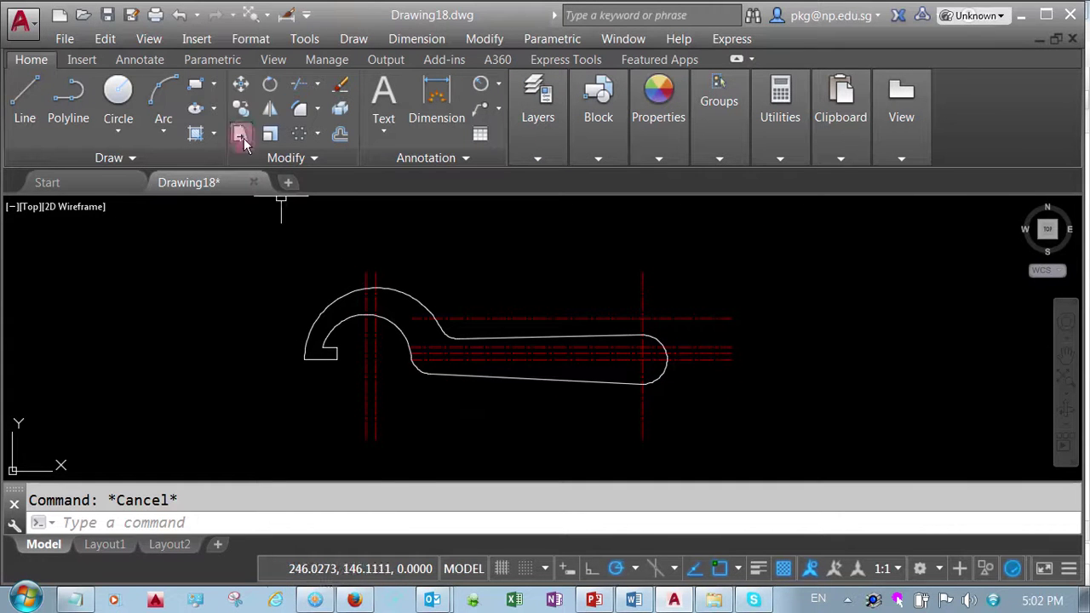
type("s")
key("Return")
left_click(741, 394)
left_click(655, 283)
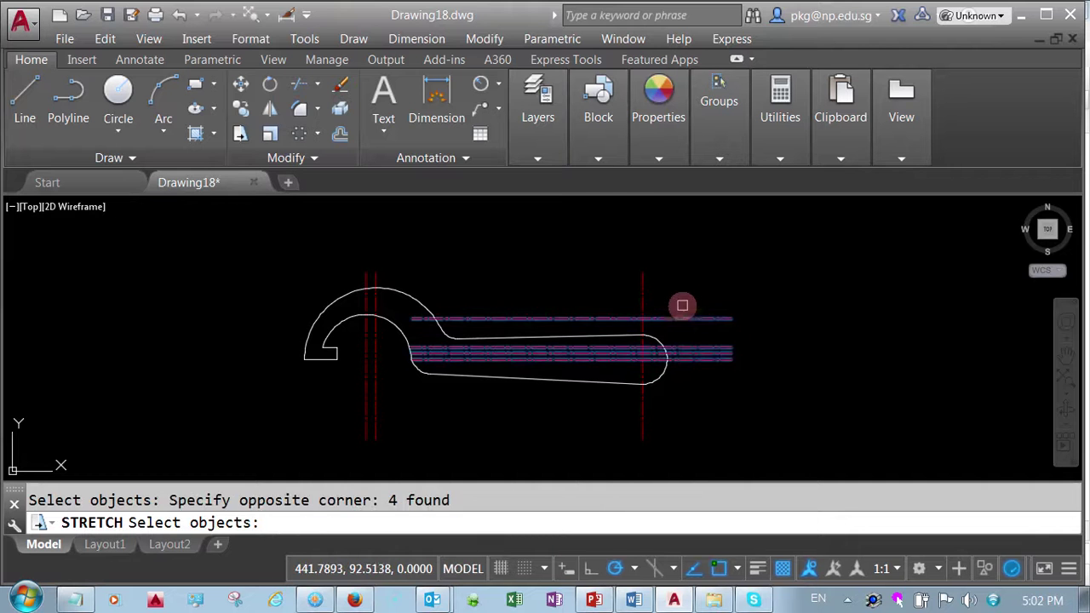
key("Return")
left_click(773, 269)
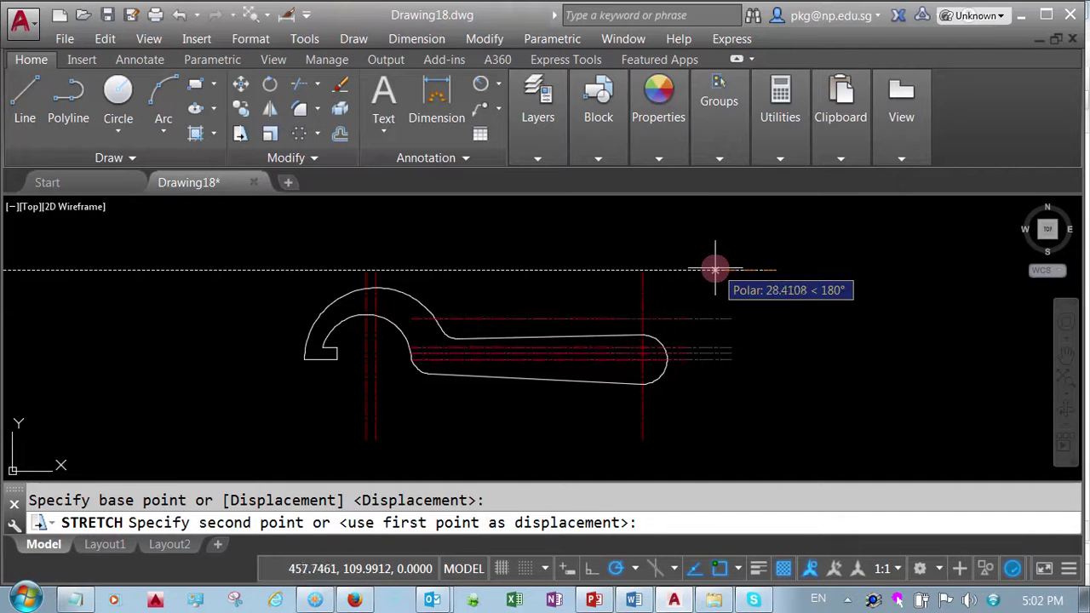
left_click(730, 270)
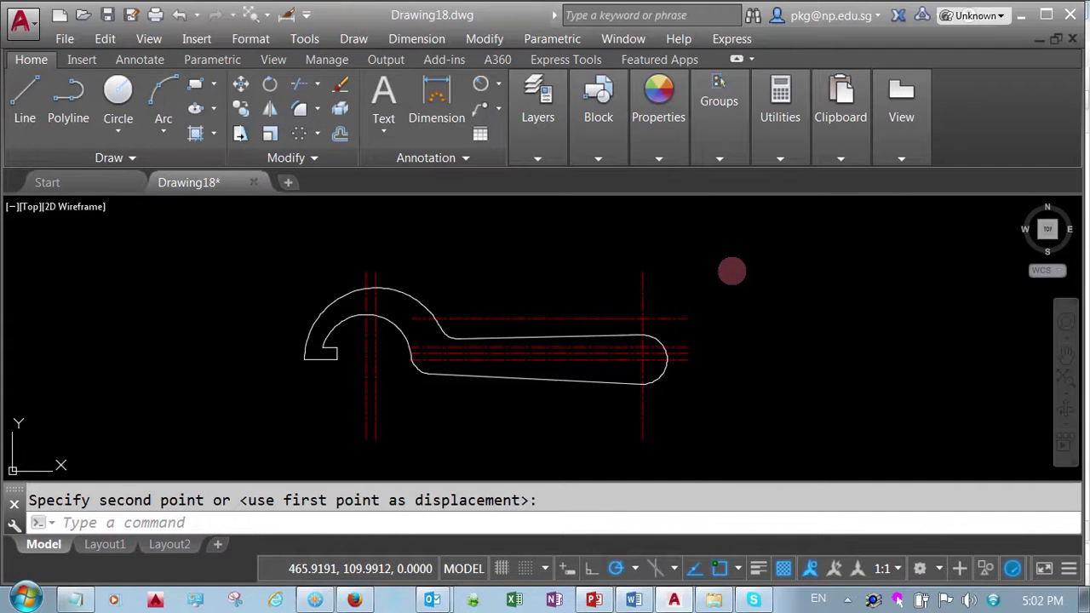
- Stretch the vertical centre lines' lower ends upward, then zoom to fit the wrench
right_click(516, 265)
left_click(530, 263)
left_click(680, 457)
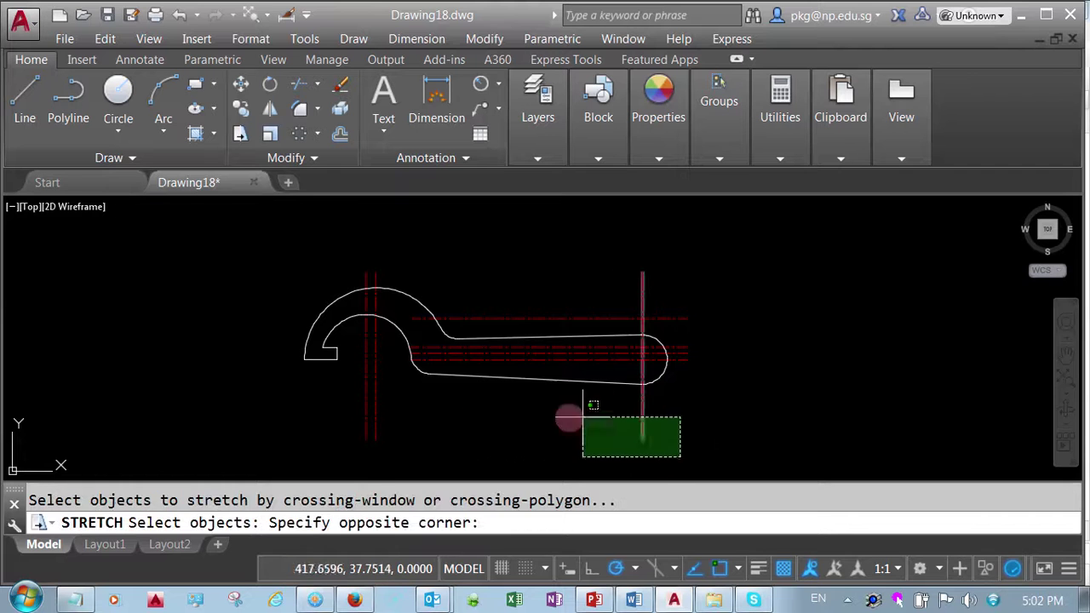
left_click(317, 392)
key("Return")
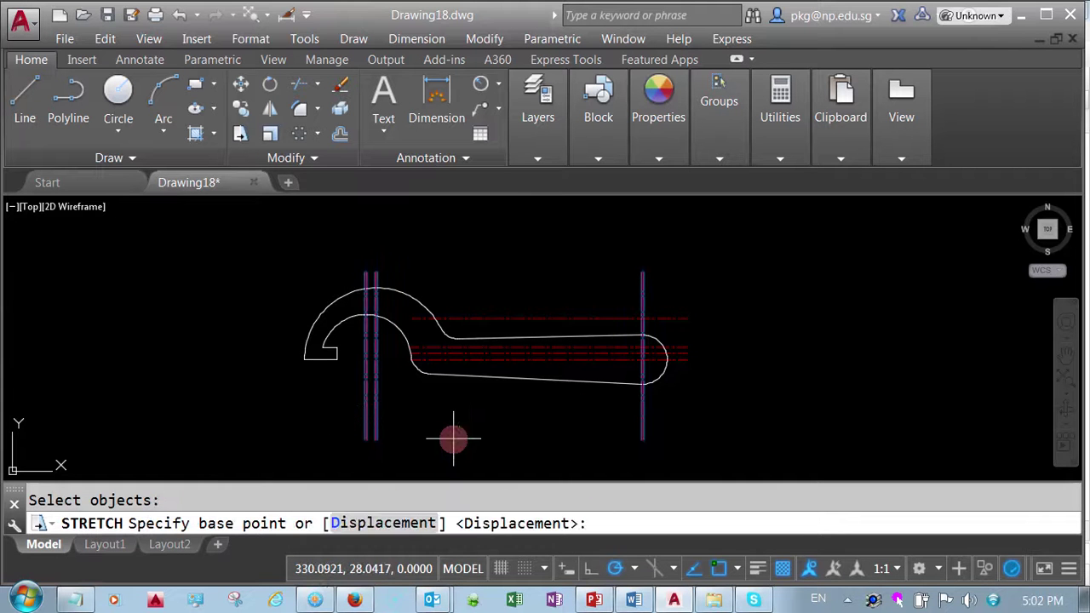
left_click(454, 433)
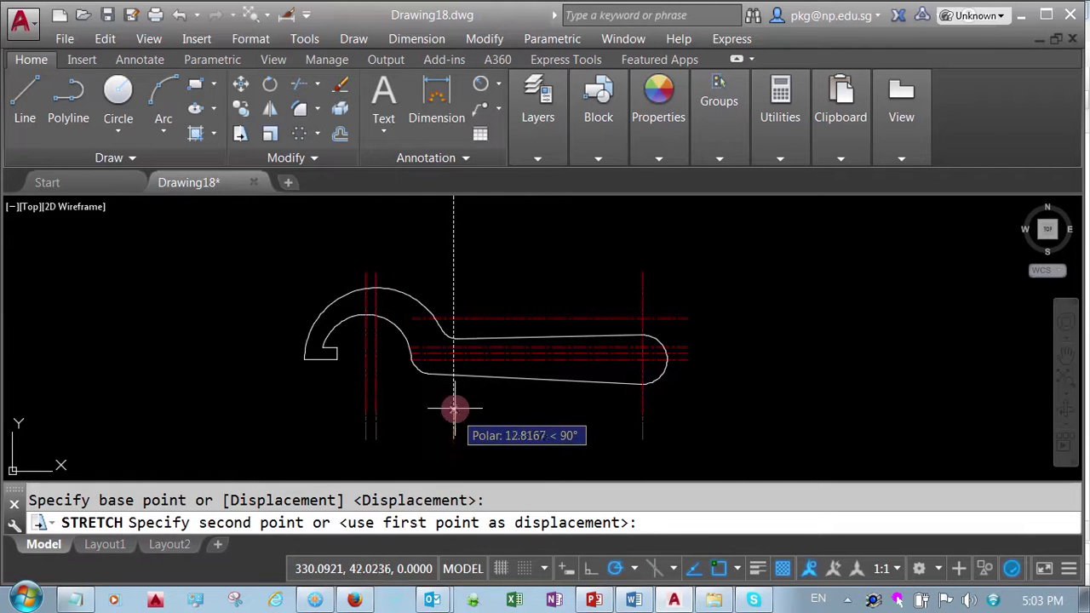
left_click(454, 403)
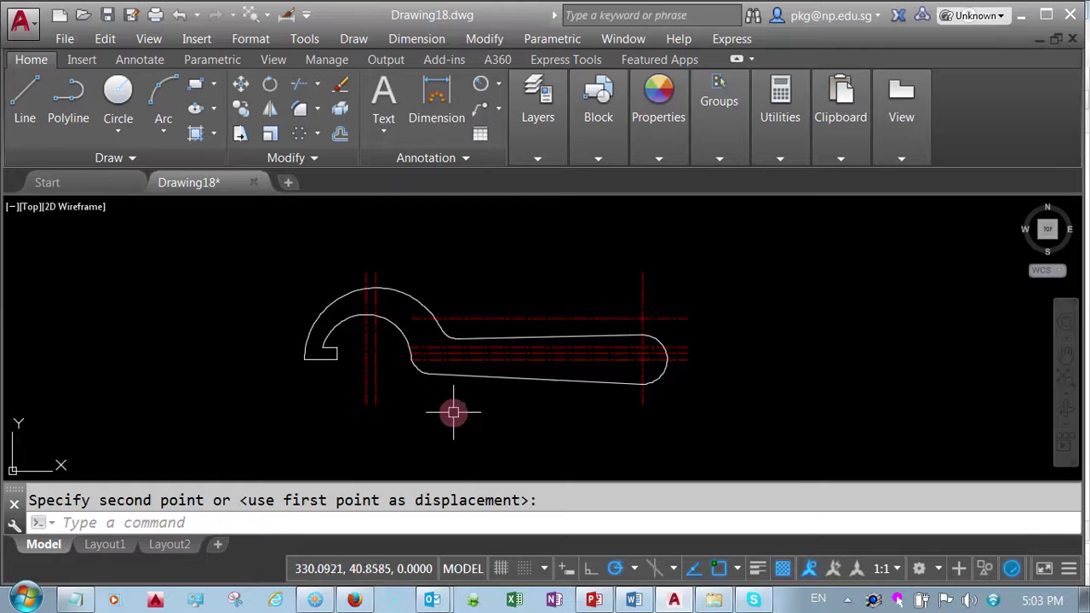
middle_click(445, 416)
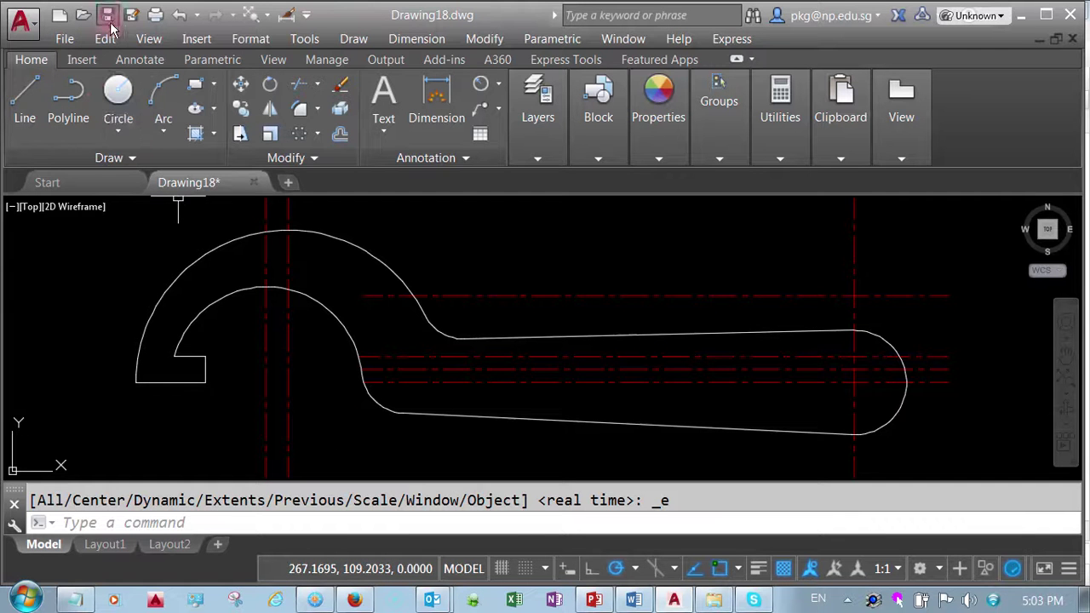
- Save the drawing as Extra-Suppl-CAD-Q8.dwg and close it
key("ctrl+s")
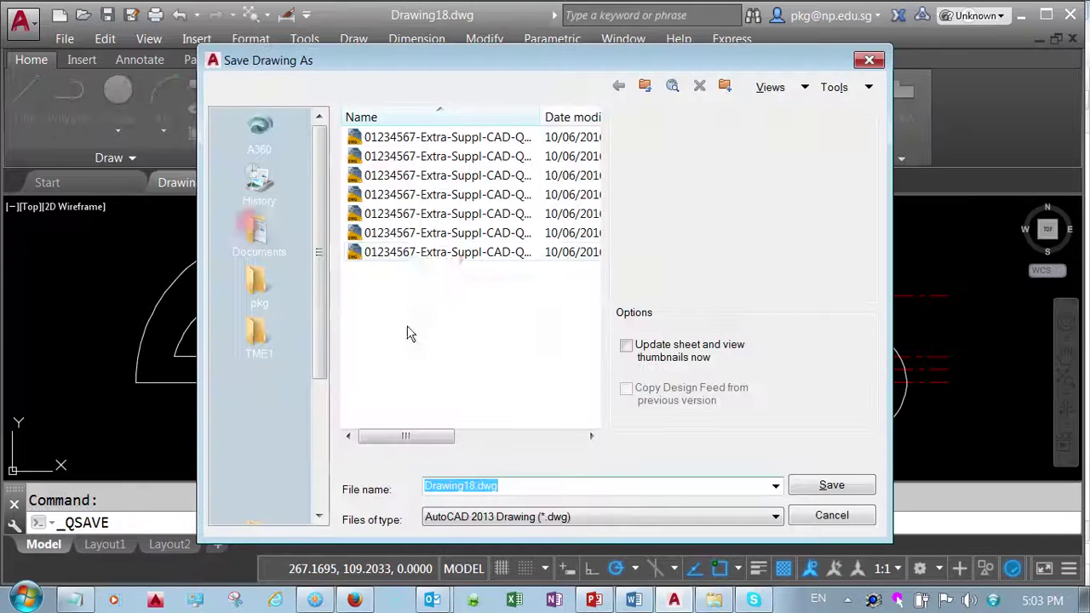
left_click(452, 252)
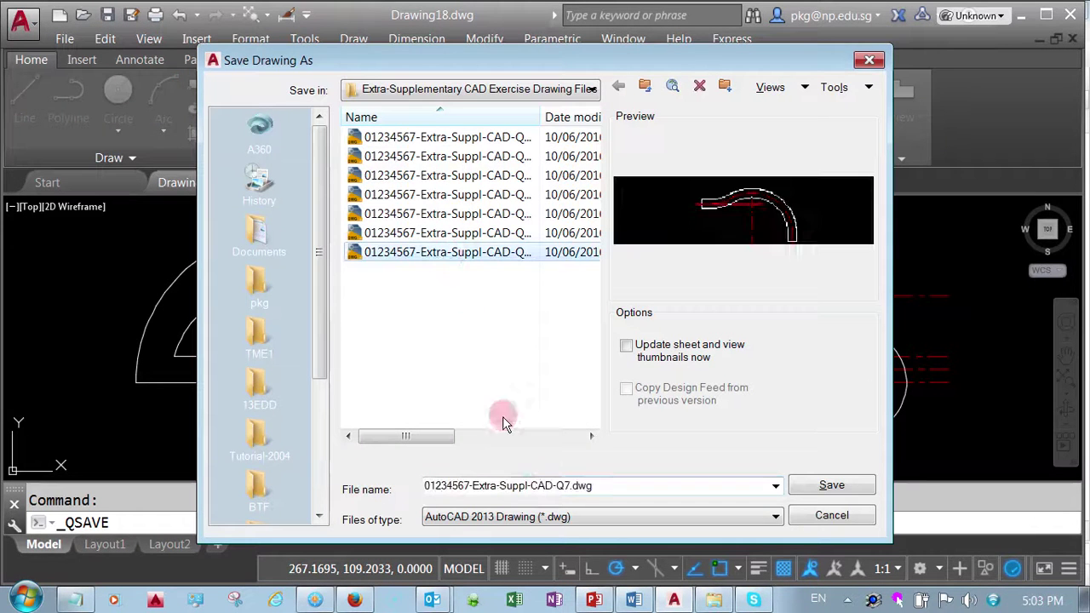
left_click(565, 482)
left_click(569, 482)
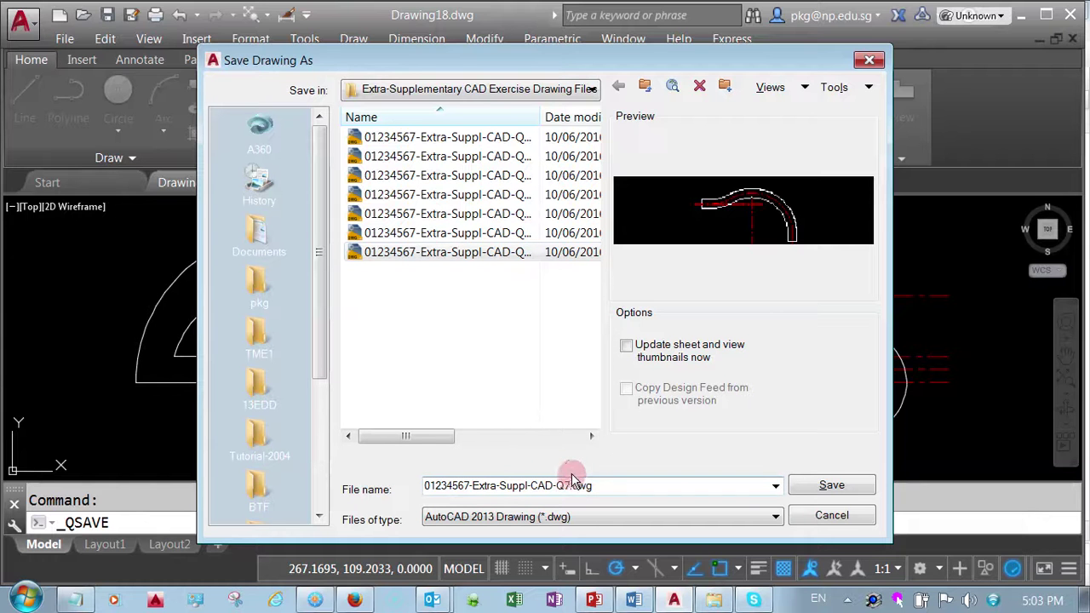
key("BackSpace")
type("8")
left_click(826, 492)
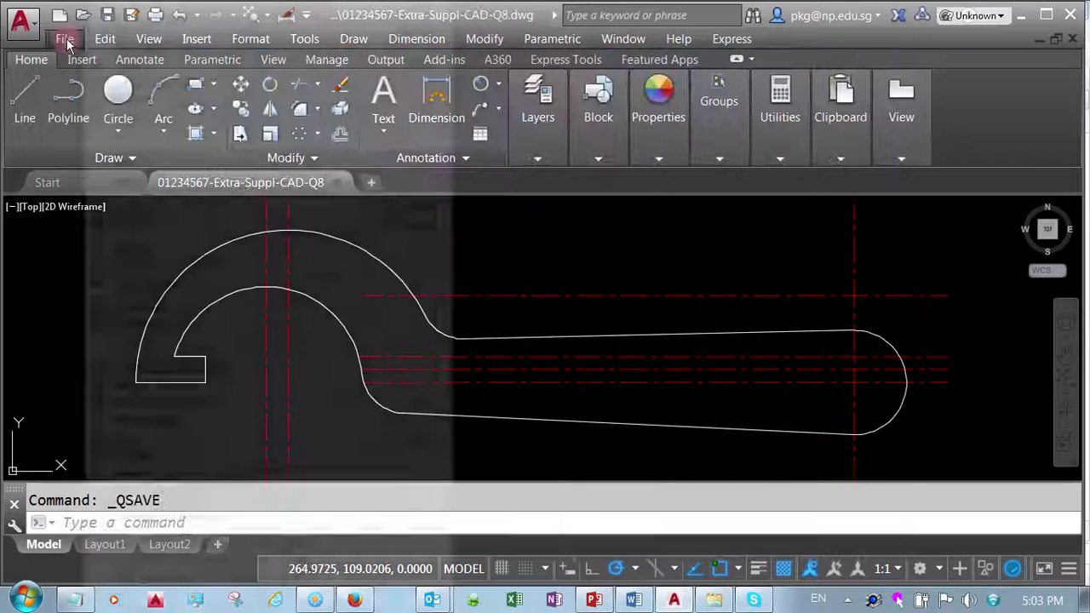
left_click(65, 40)
left_click(129, 119)
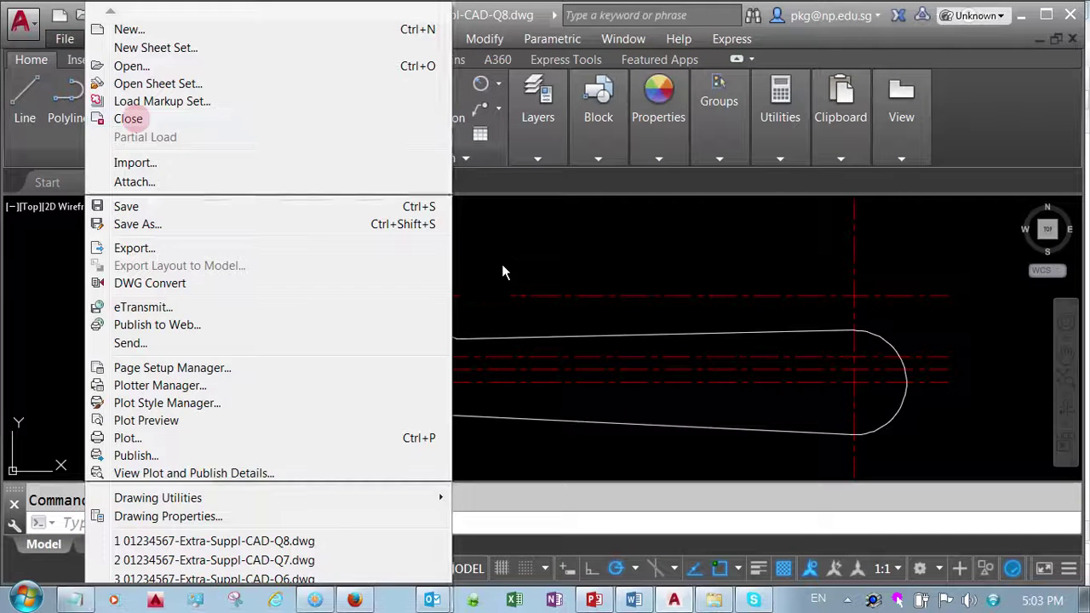